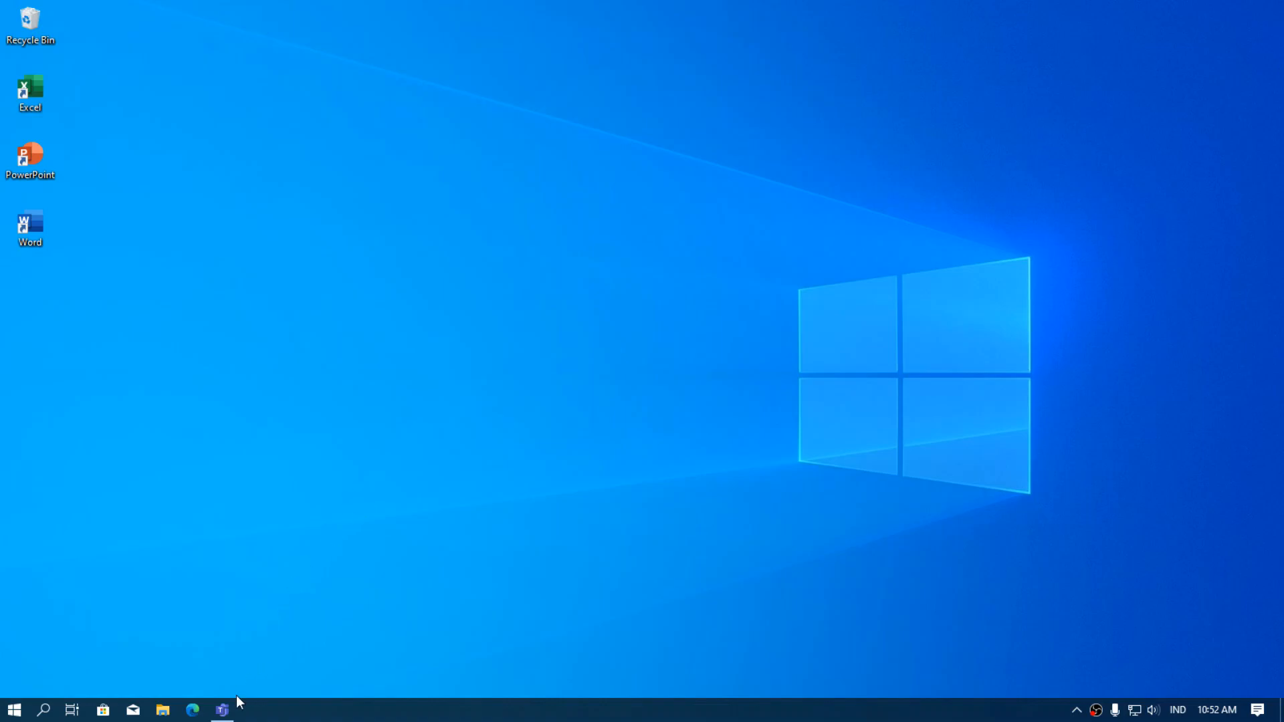
# Switch to Microsoft Teams and open the "Pertemuan 3 - Kamis 13 Agustus 2020" folder in the Computer channel's Class Materials.
pyautogui.click(222, 710)
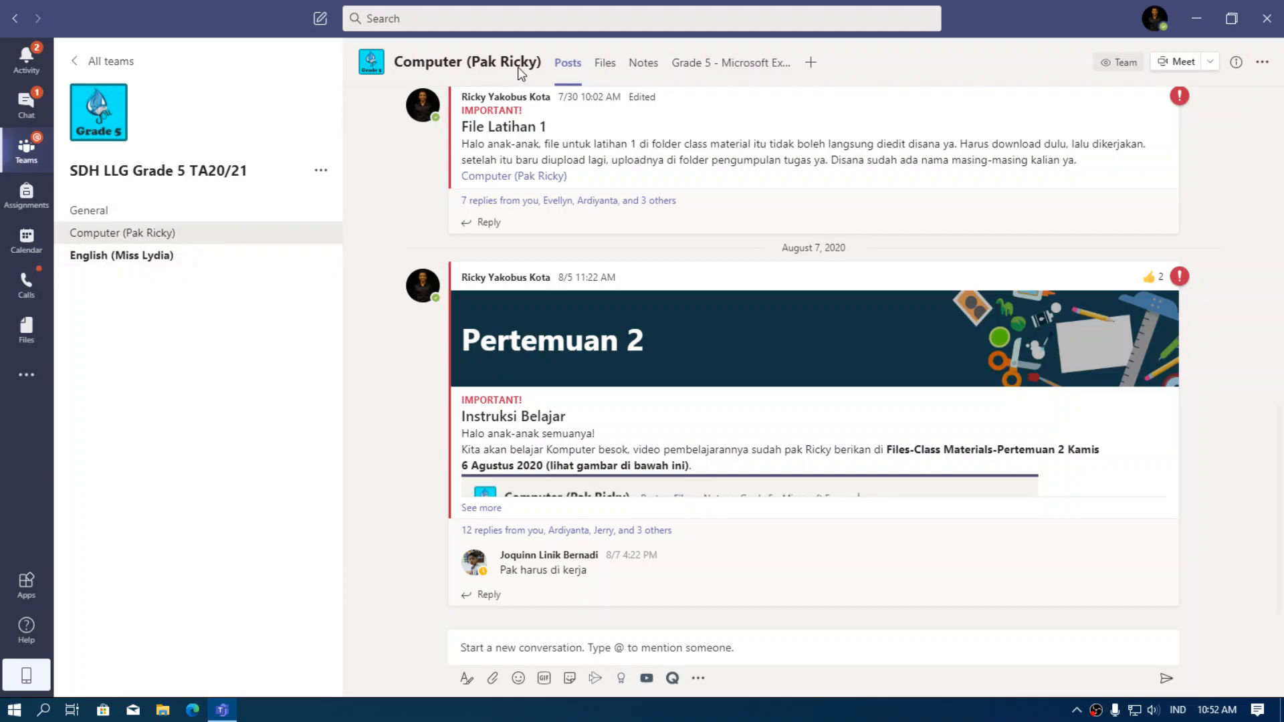
pyautogui.click(607, 67)
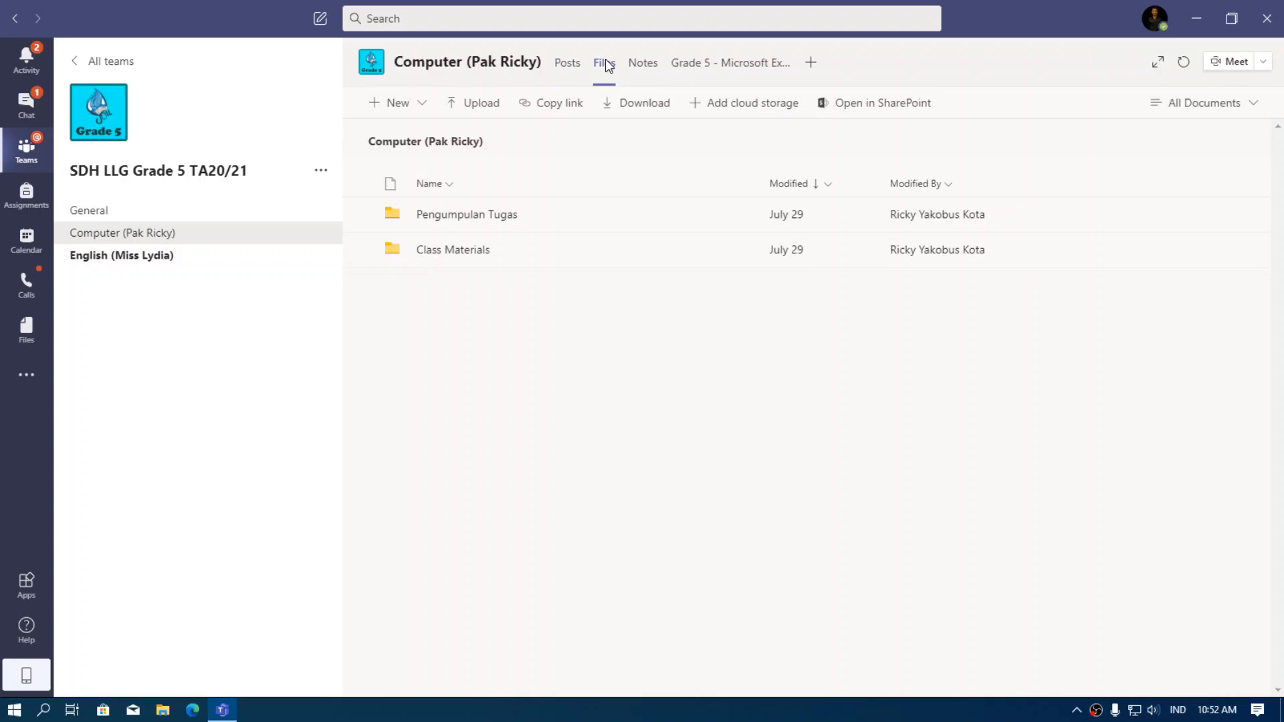
pyautogui.click(465, 250)
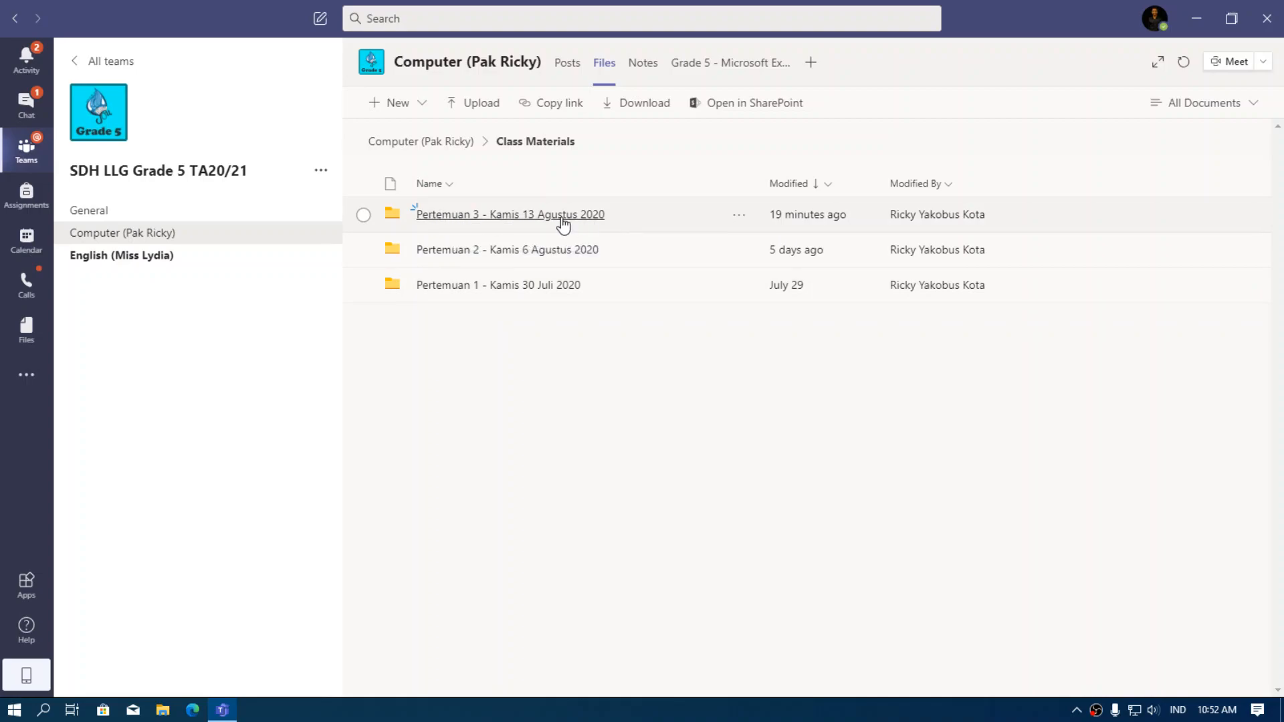
pyautogui.click(471, 221)
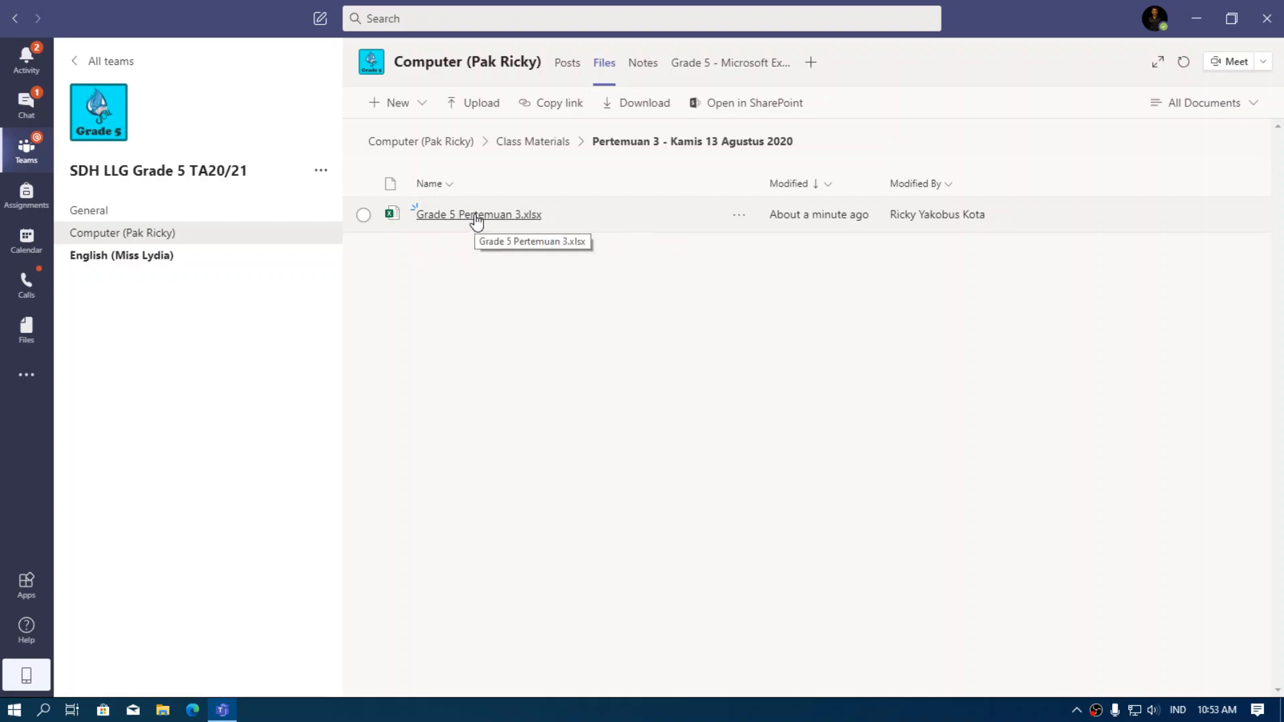
# Download the file Grade 5 Pertemuan 3.xlsx from the class folder.
pyautogui.click(739, 221)
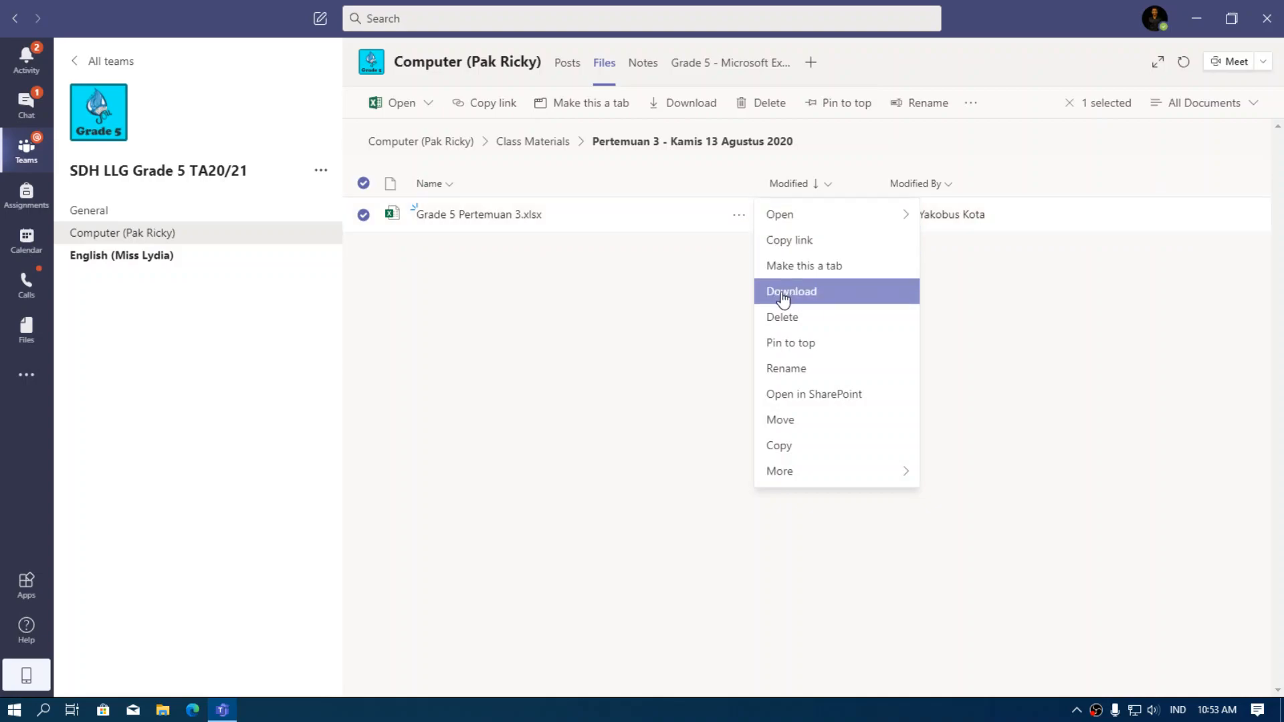
pyautogui.click(856, 299)
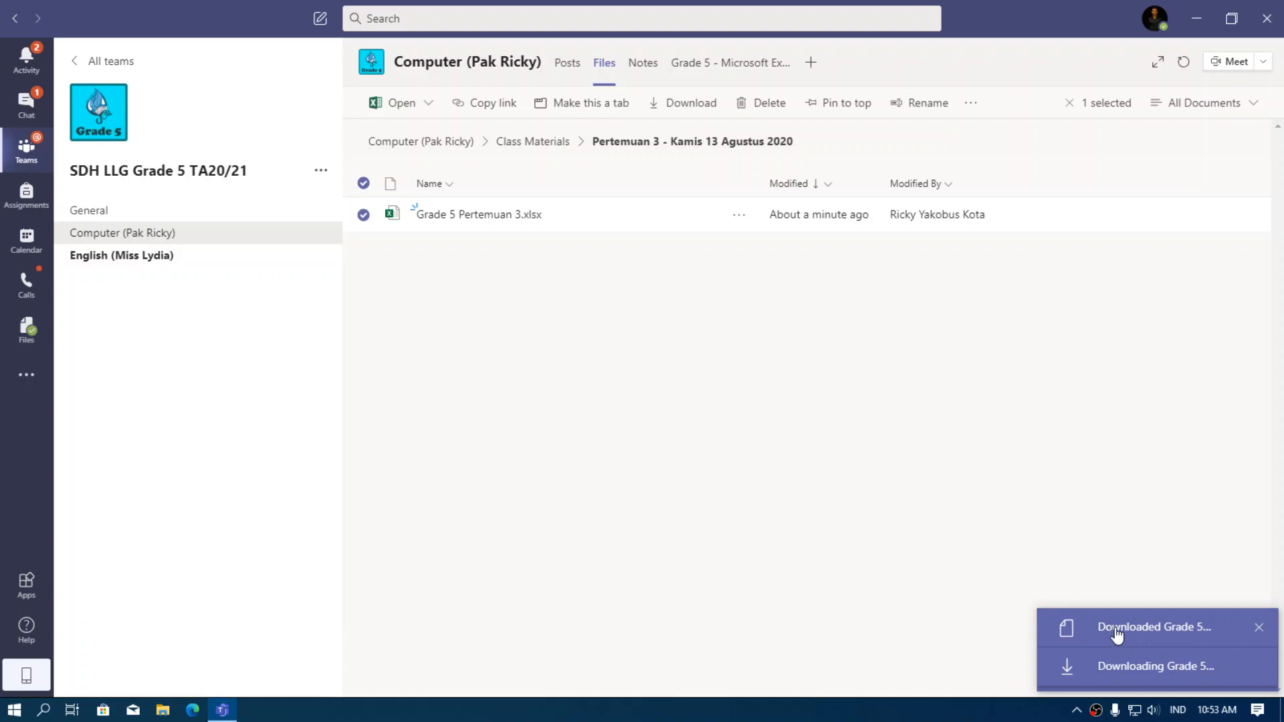
pyautogui.click(501, 476)
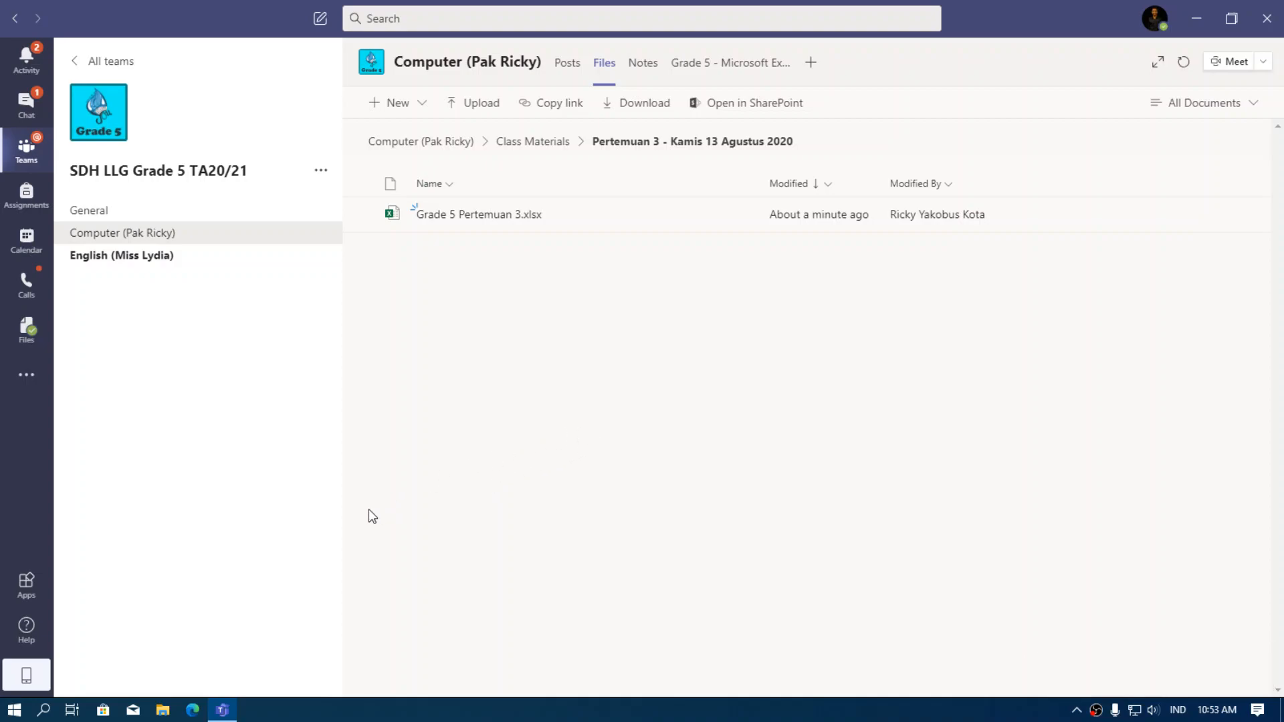
# Switch to File Explorer, open the Grade 5 Pertemuan 3 workbook from the Downloads folder in Excel, and close the file window.
pyautogui.click(165, 714)
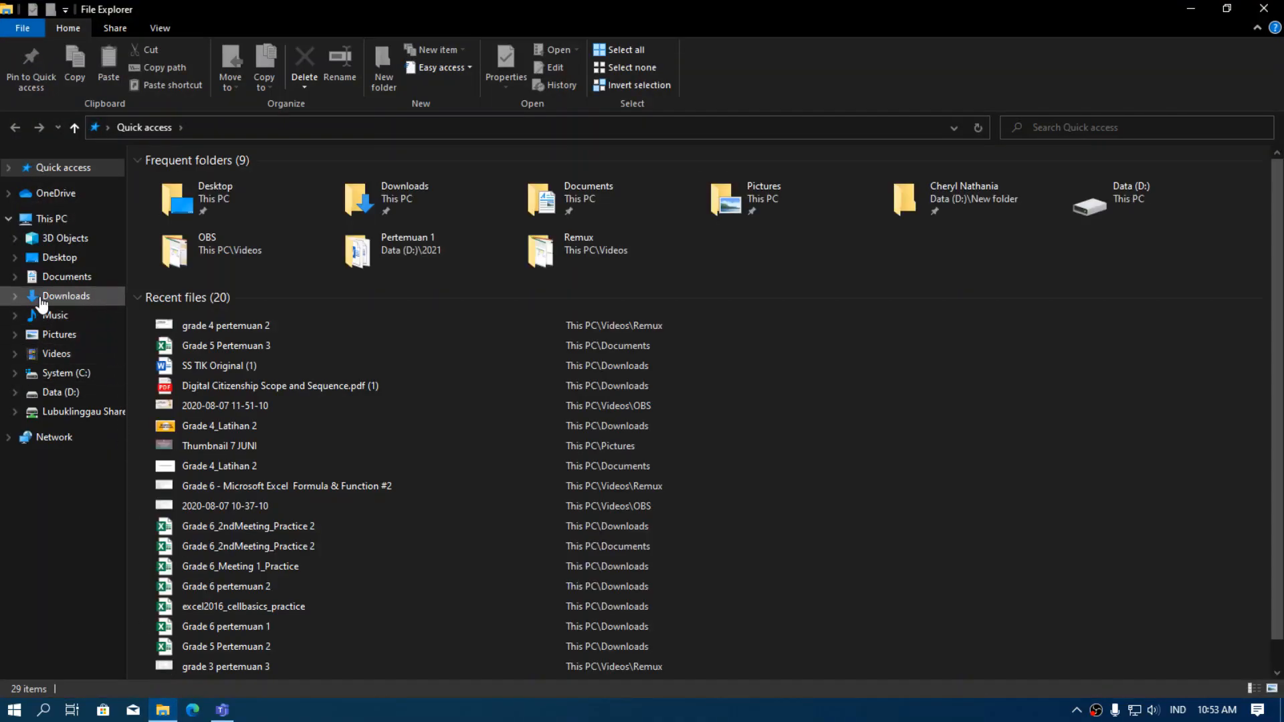
pyautogui.click(66, 297)
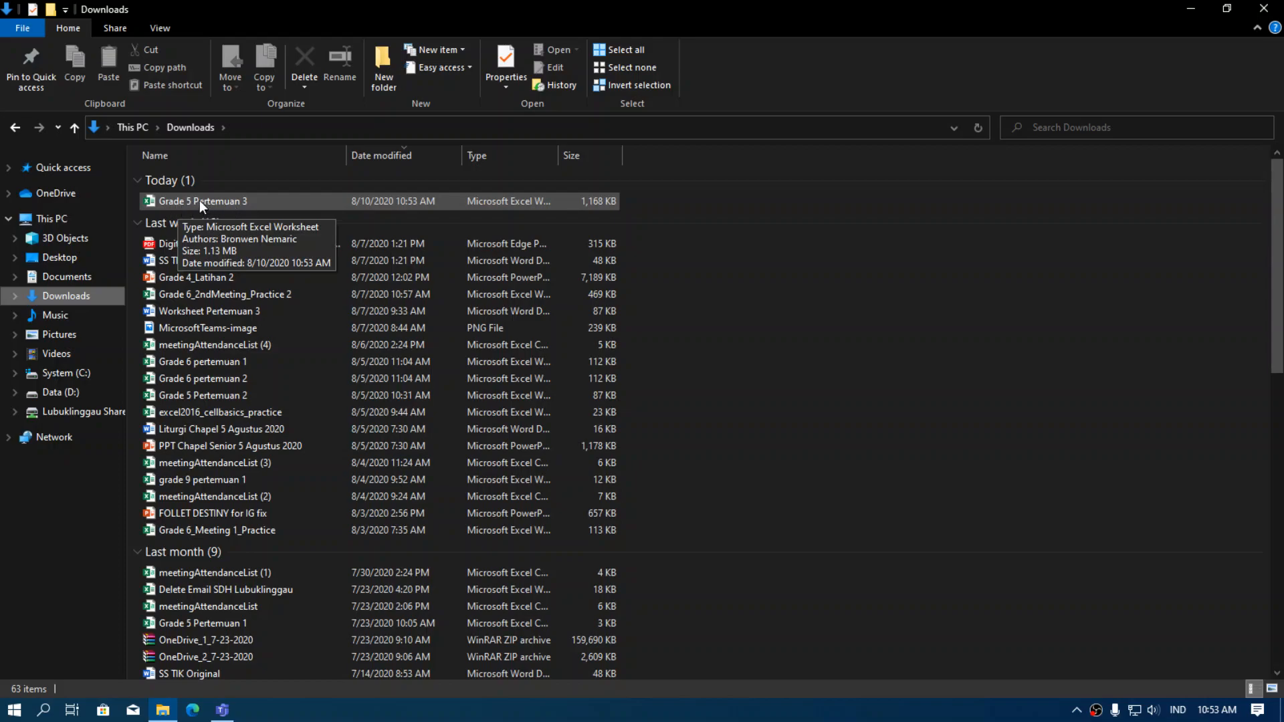
pyautogui.click(179, 200)
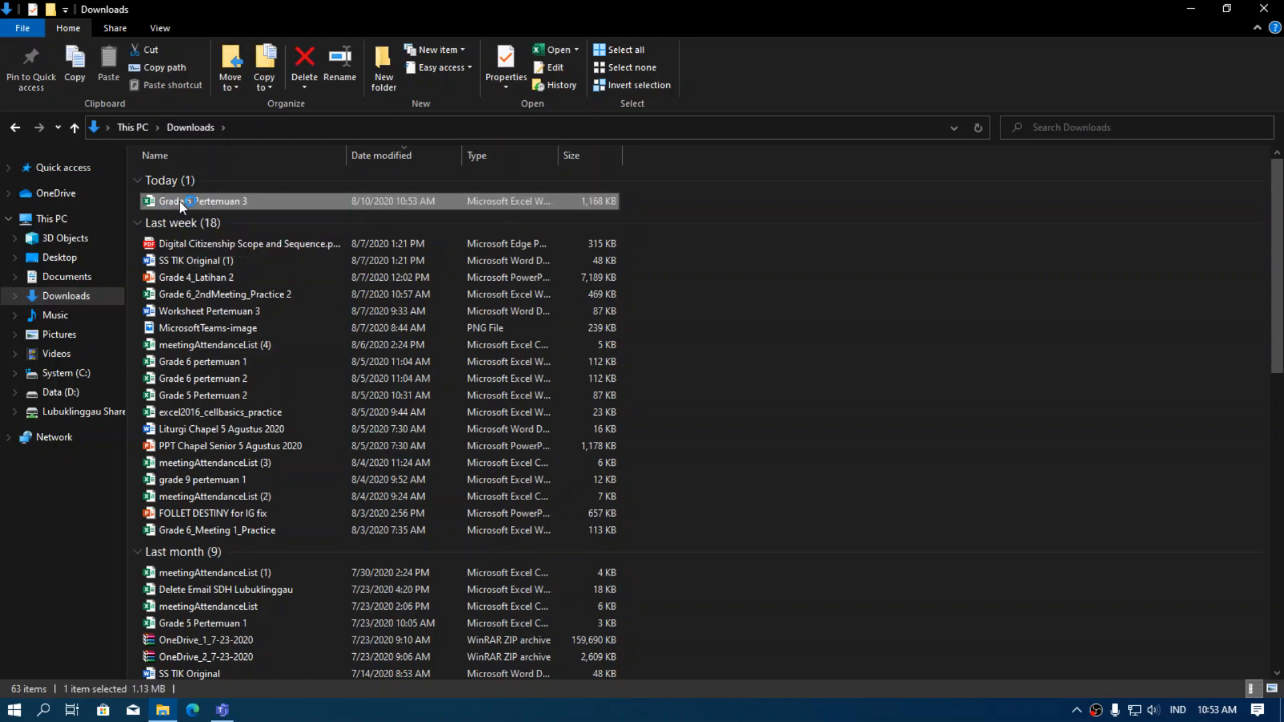
pyautogui.click(1267, 8)
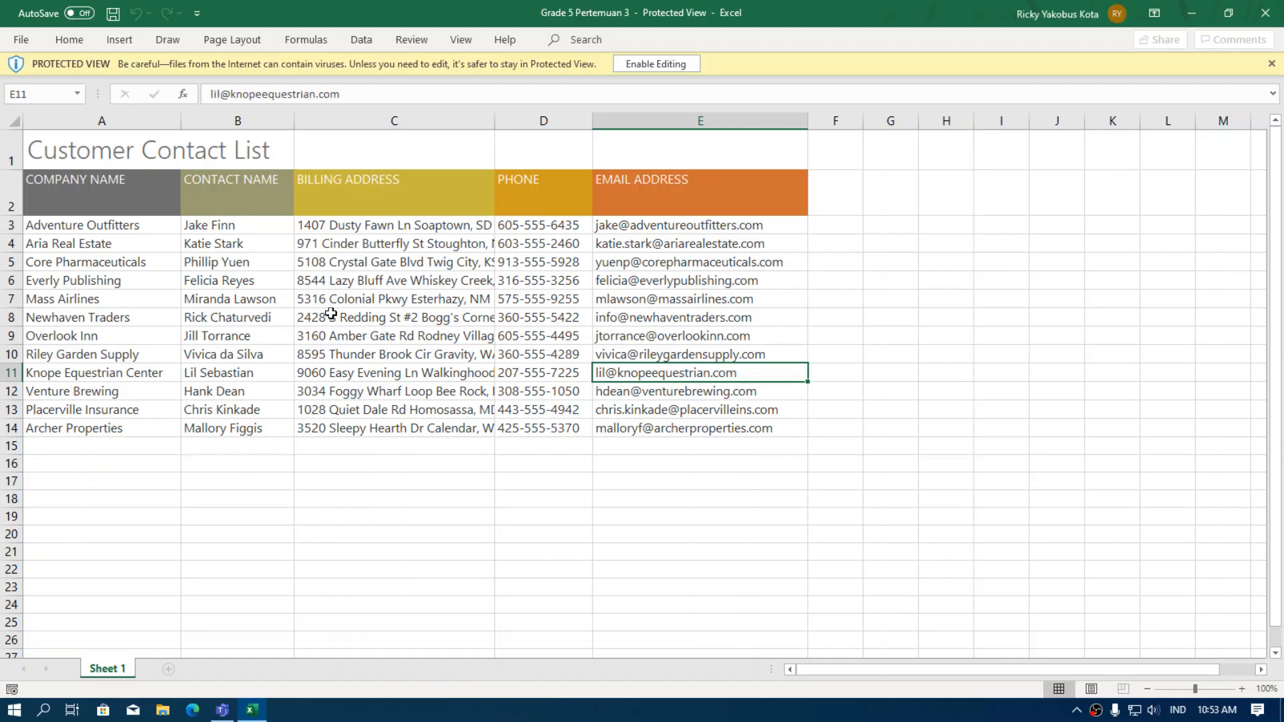
# Enable editing for the Grade 5 Pertemuan 3 workbook so it leaves Protected View.
pyautogui.click(369, 448)
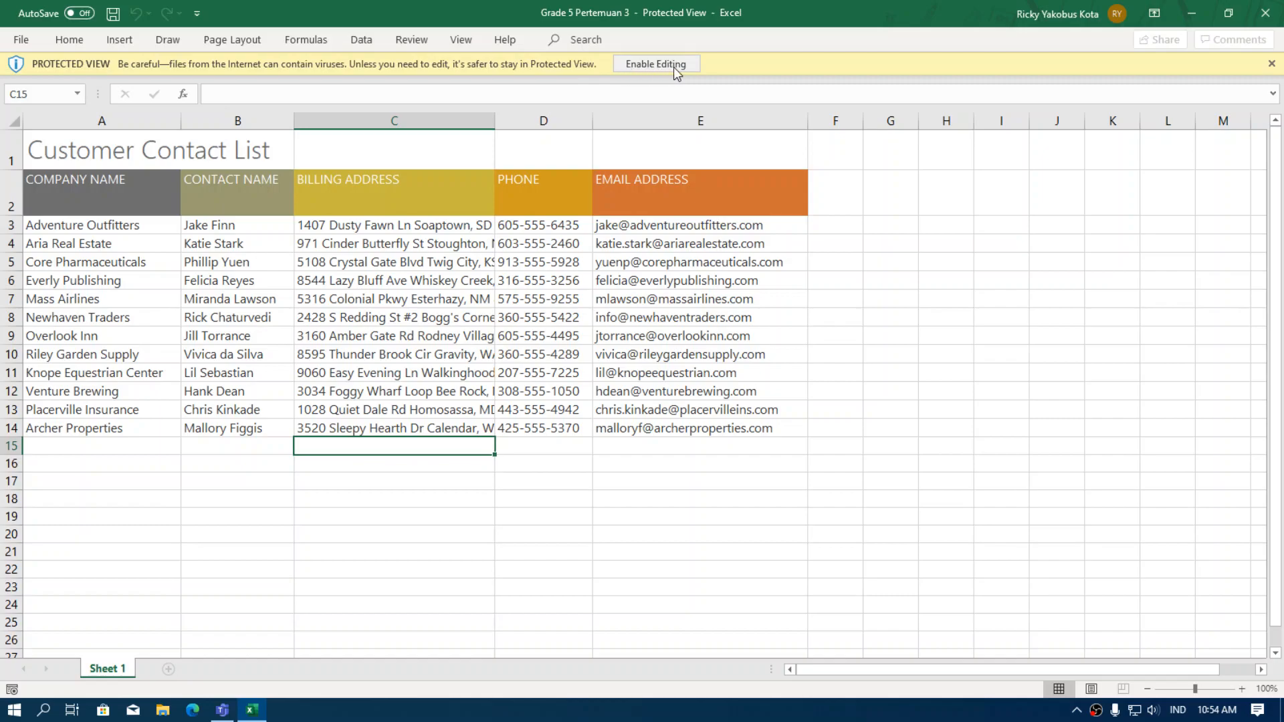
pyautogui.click(646, 64)
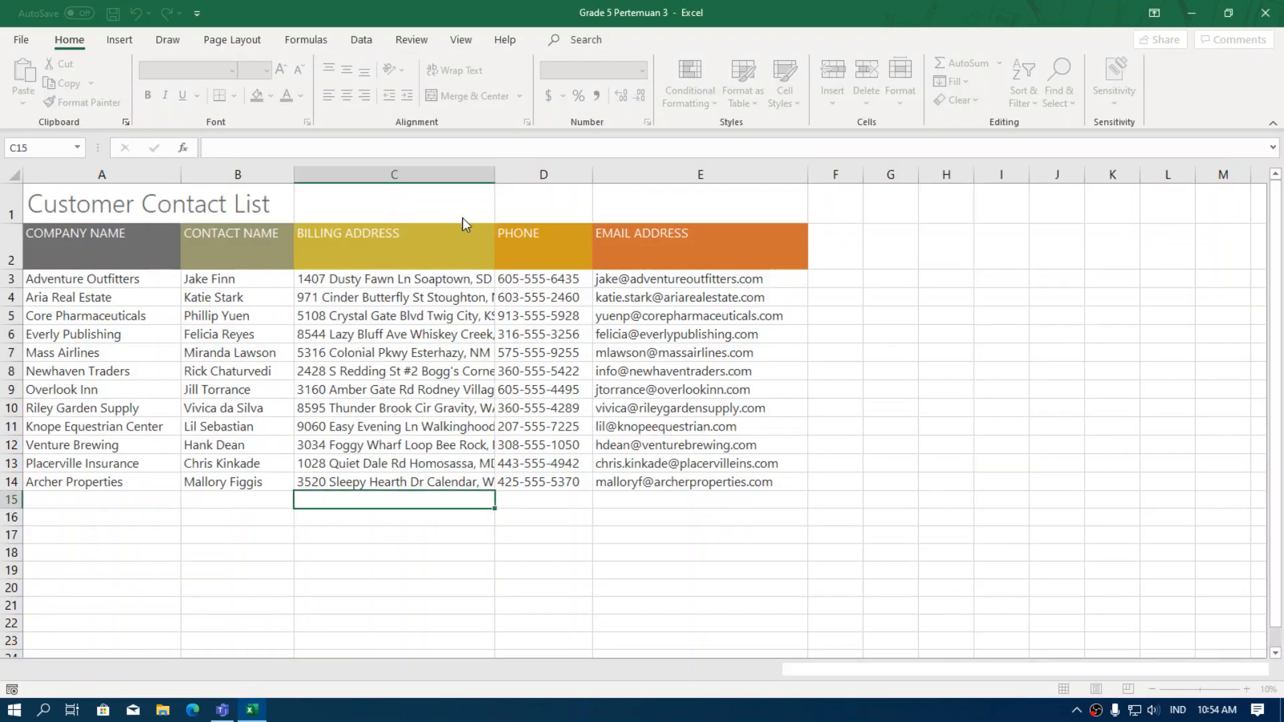
pyautogui.click(307, 532)
pyautogui.click(107, 530)
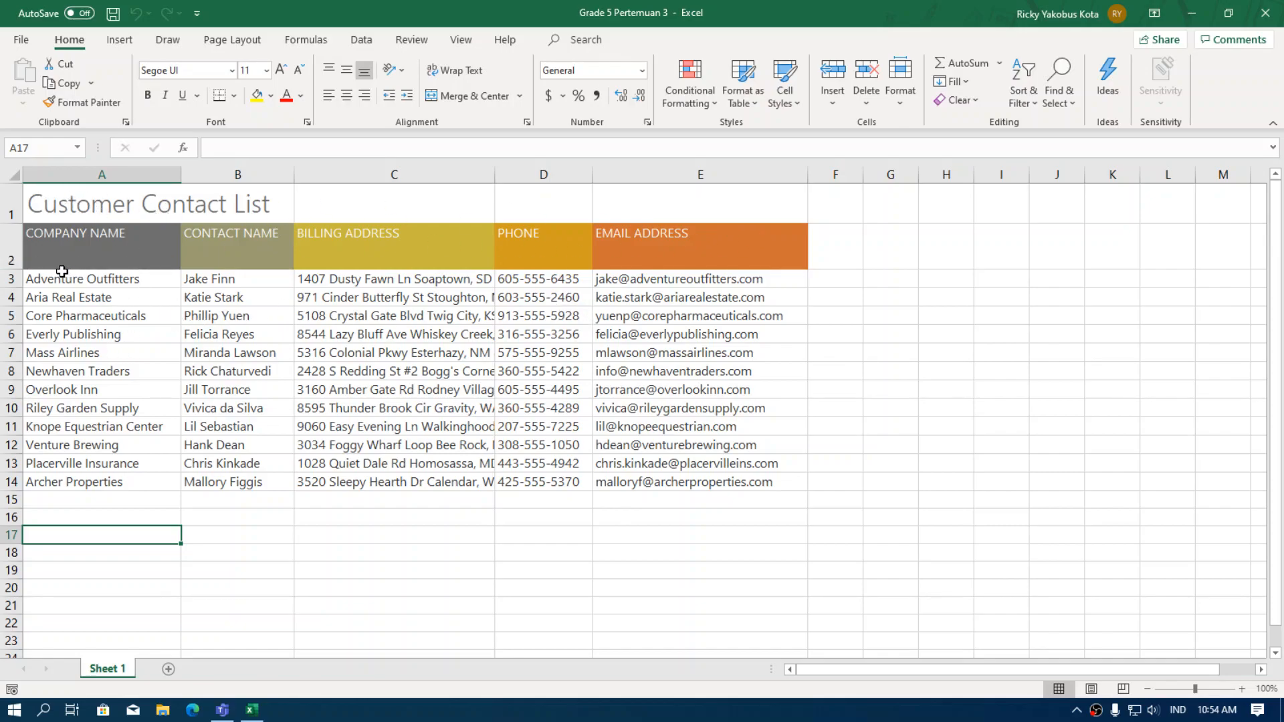
# Examine the Customer Contact List: the records in A3:E14, each column heading in row 2, and the cut-off billing addresses.
pyautogui.moveTo(47, 277); pyautogui.dragTo(723, 482)
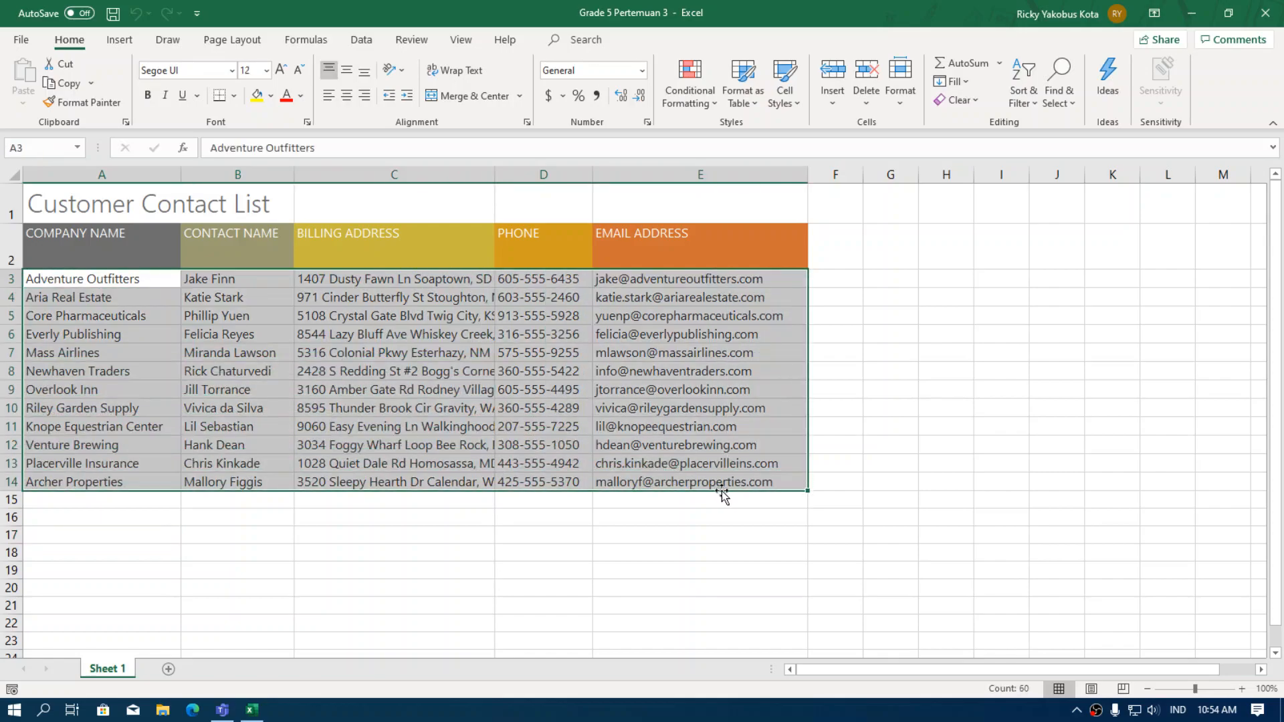
pyautogui.click(715, 535)
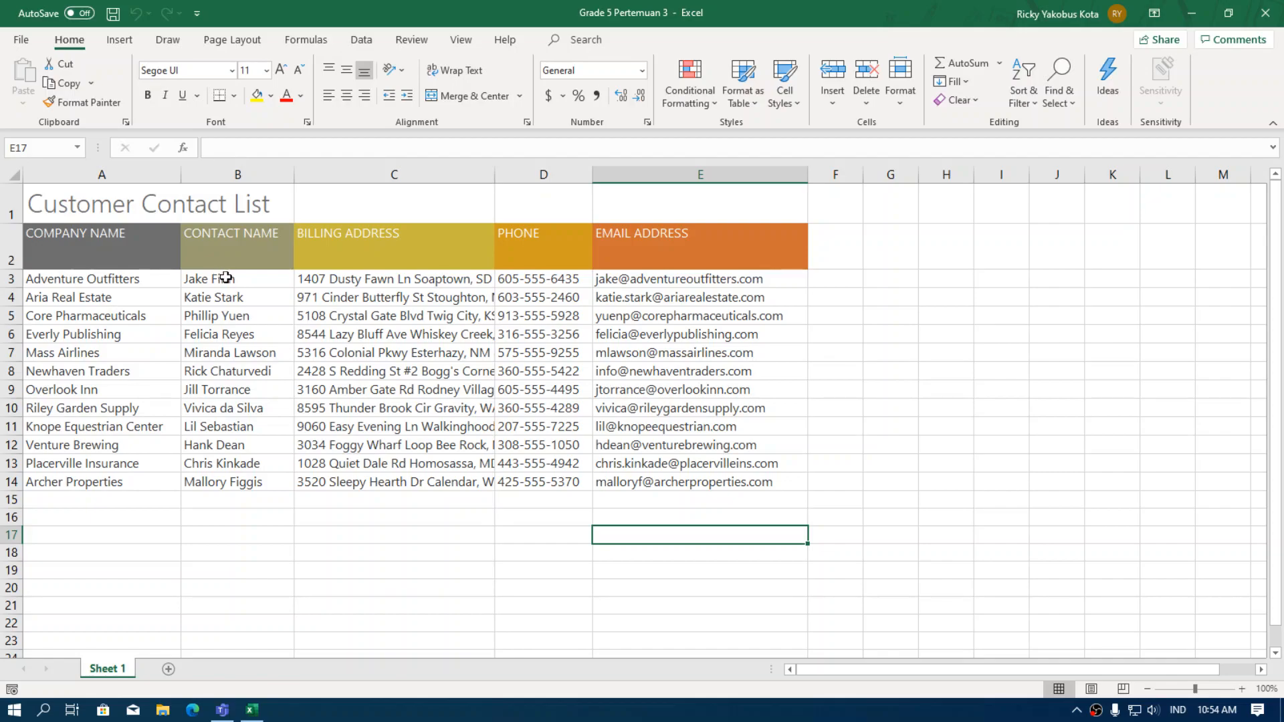
pyautogui.click(569, 513)
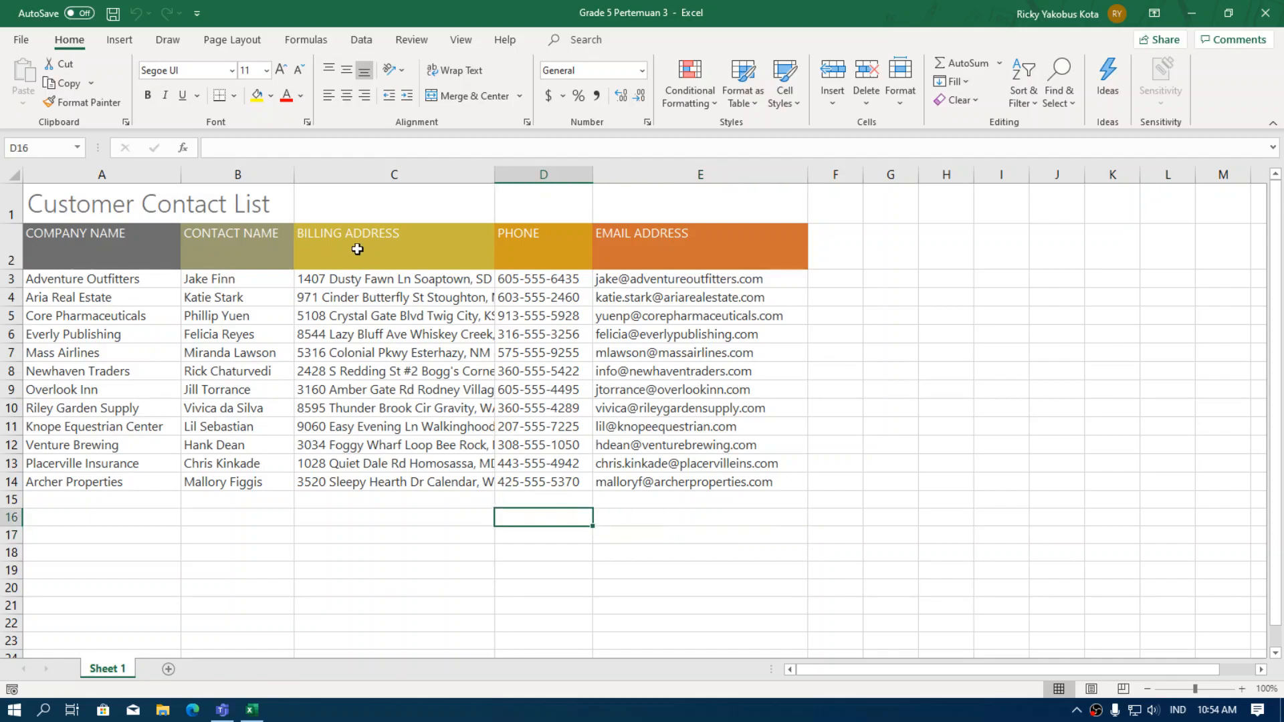
pyautogui.click(65, 241)
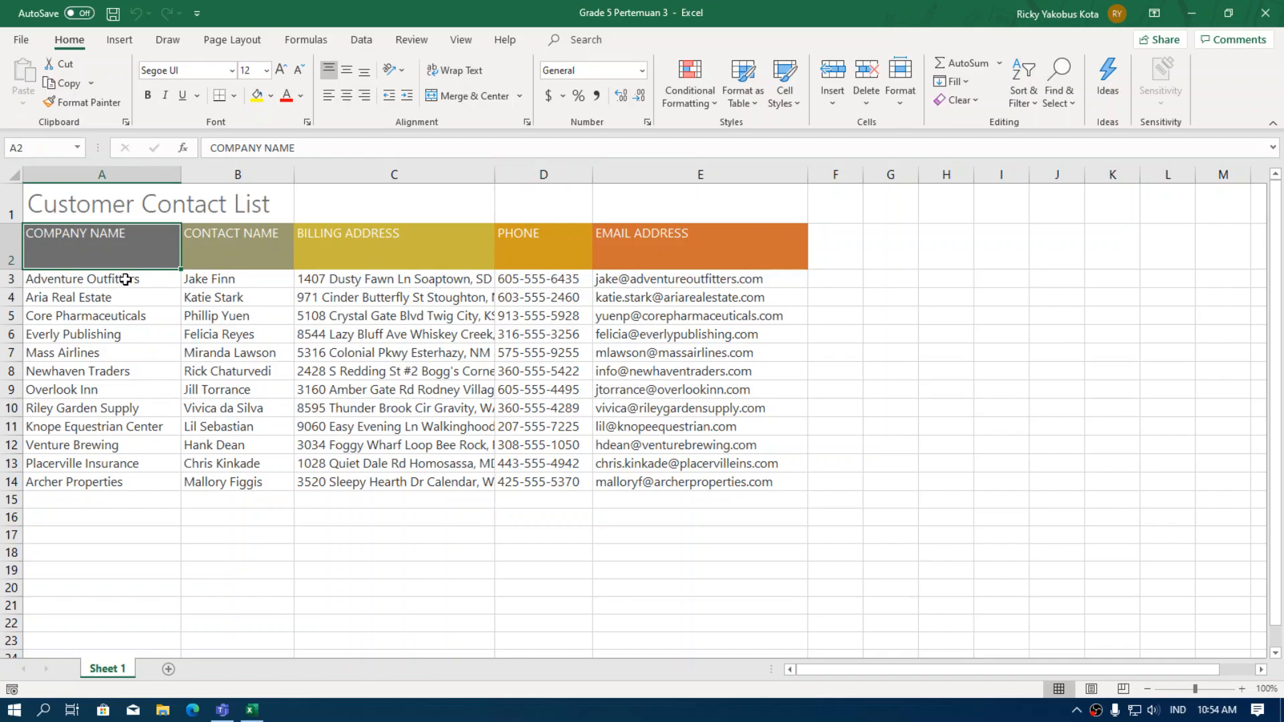
pyautogui.moveTo(125, 279); pyautogui.dragTo(126, 461)
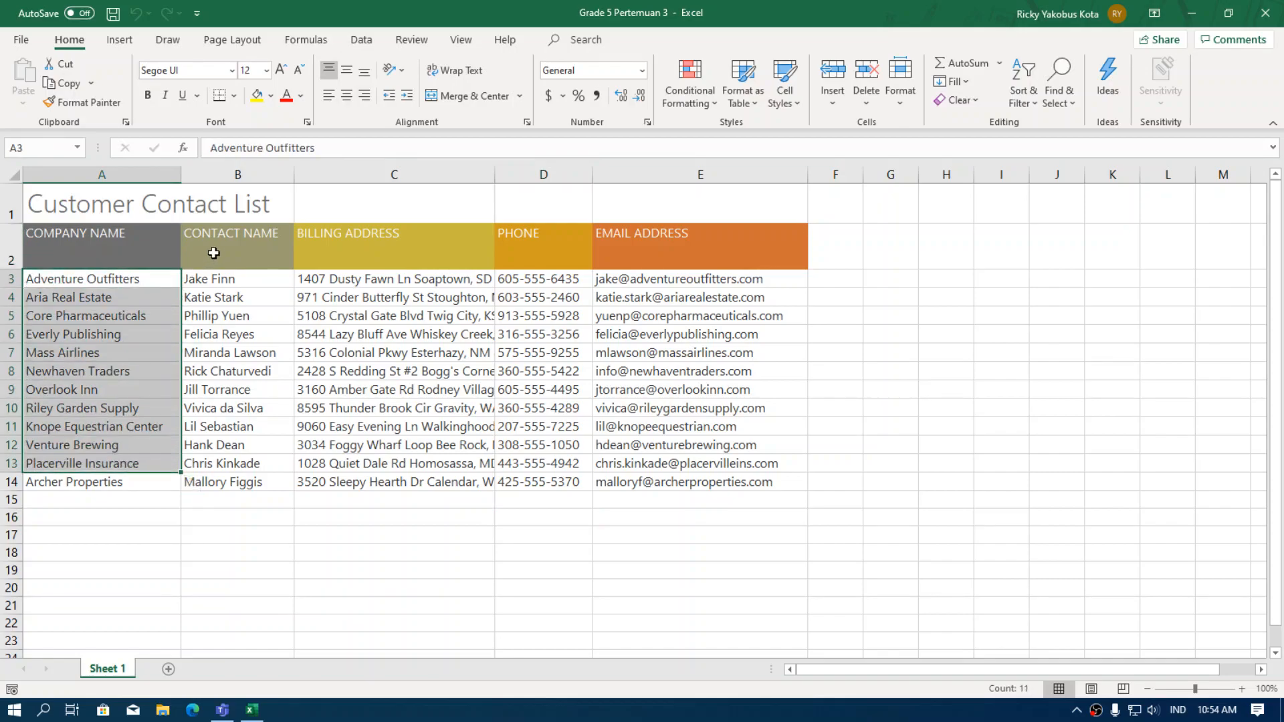
pyautogui.click(240, 245)
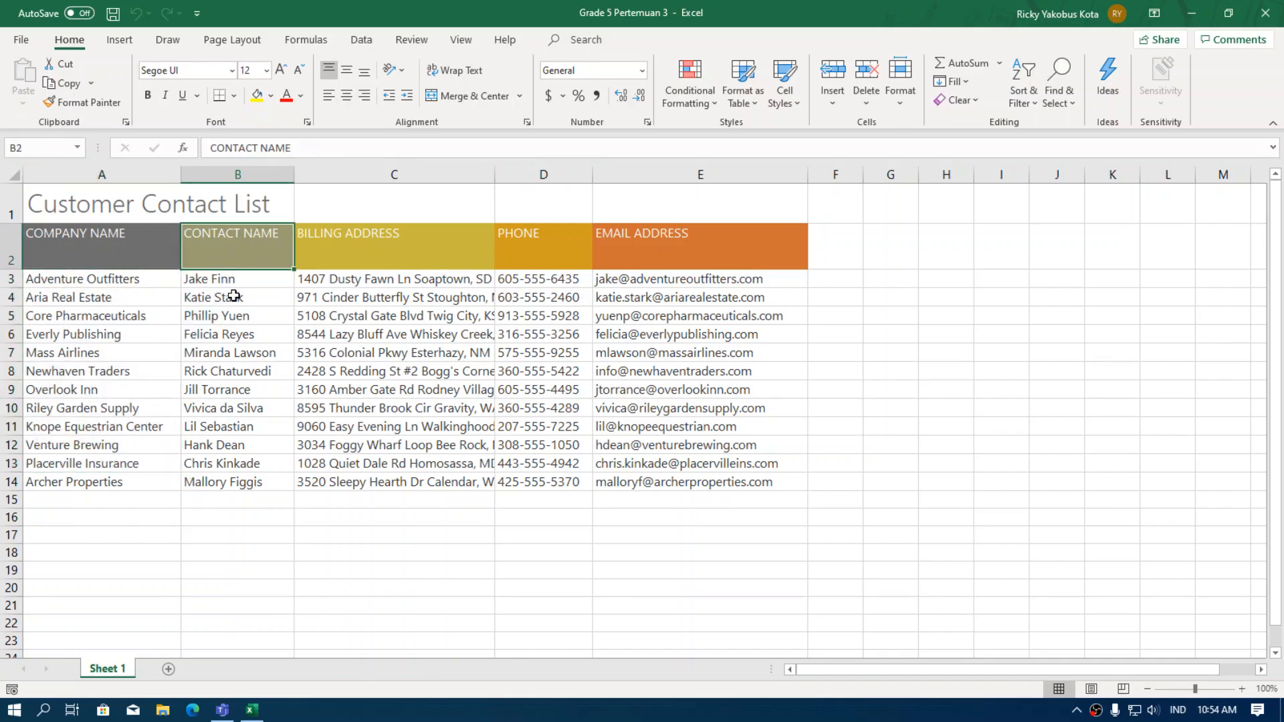
pyautogui.click(345, 251)
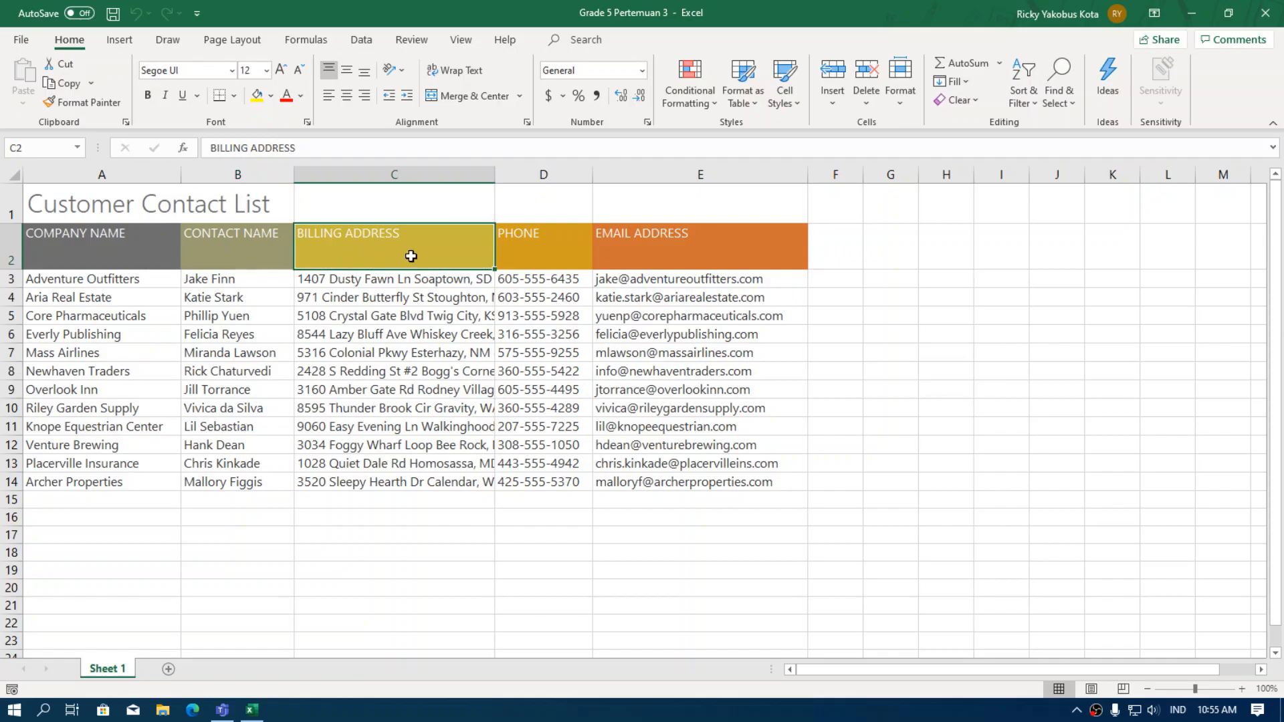
pyautogui.click(545, 244)
pyautogui.click(687, 250)
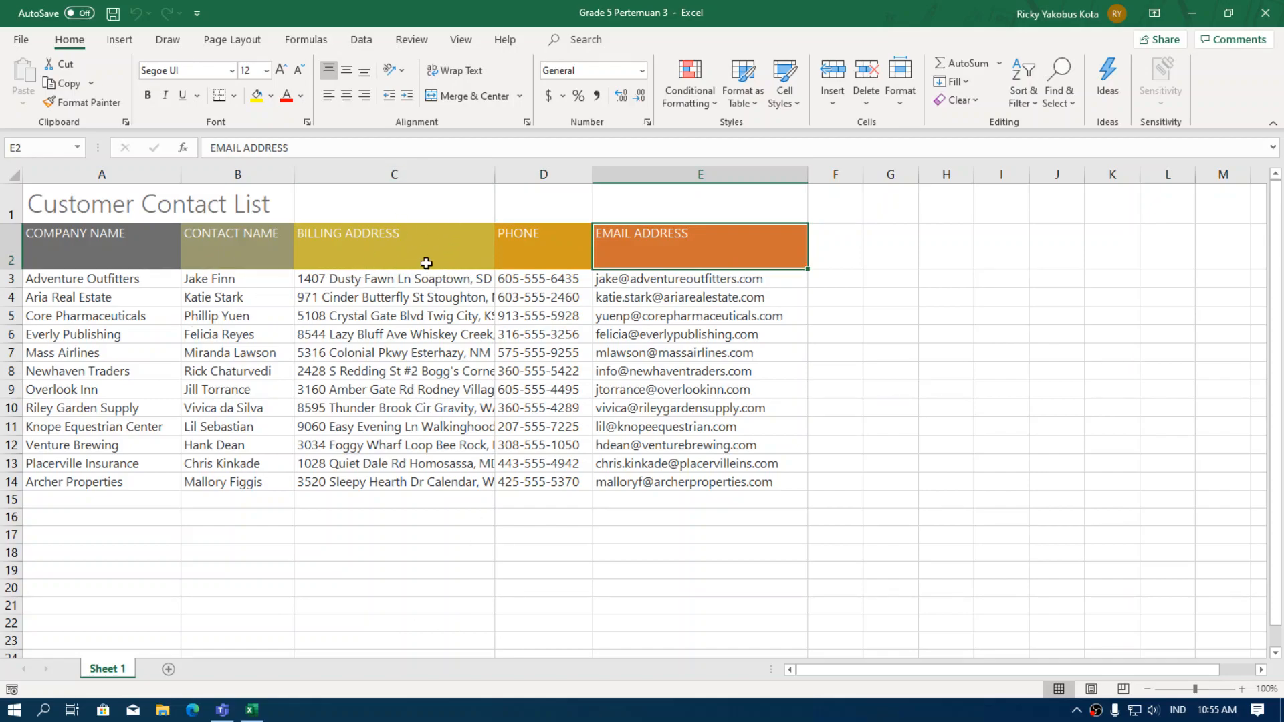
pyautogui.click(470, 280)
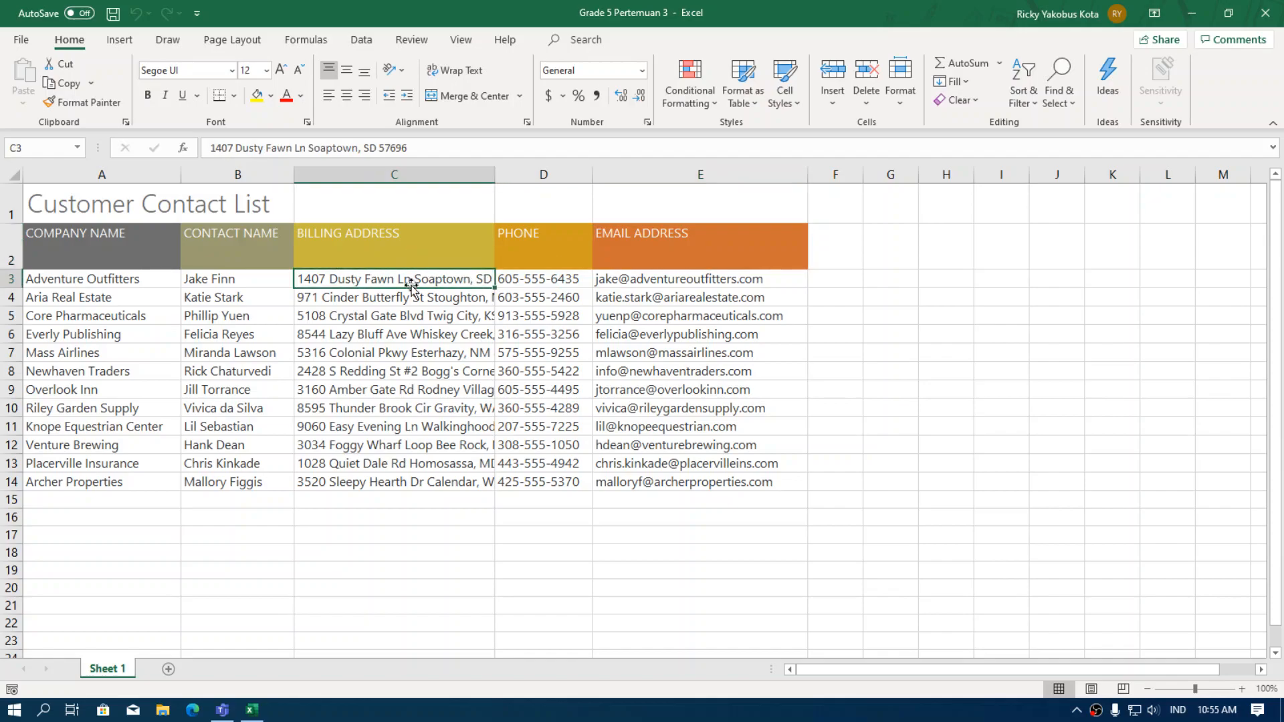
pyautogui.click(422, 299)
pyautogui.click(428, 591)
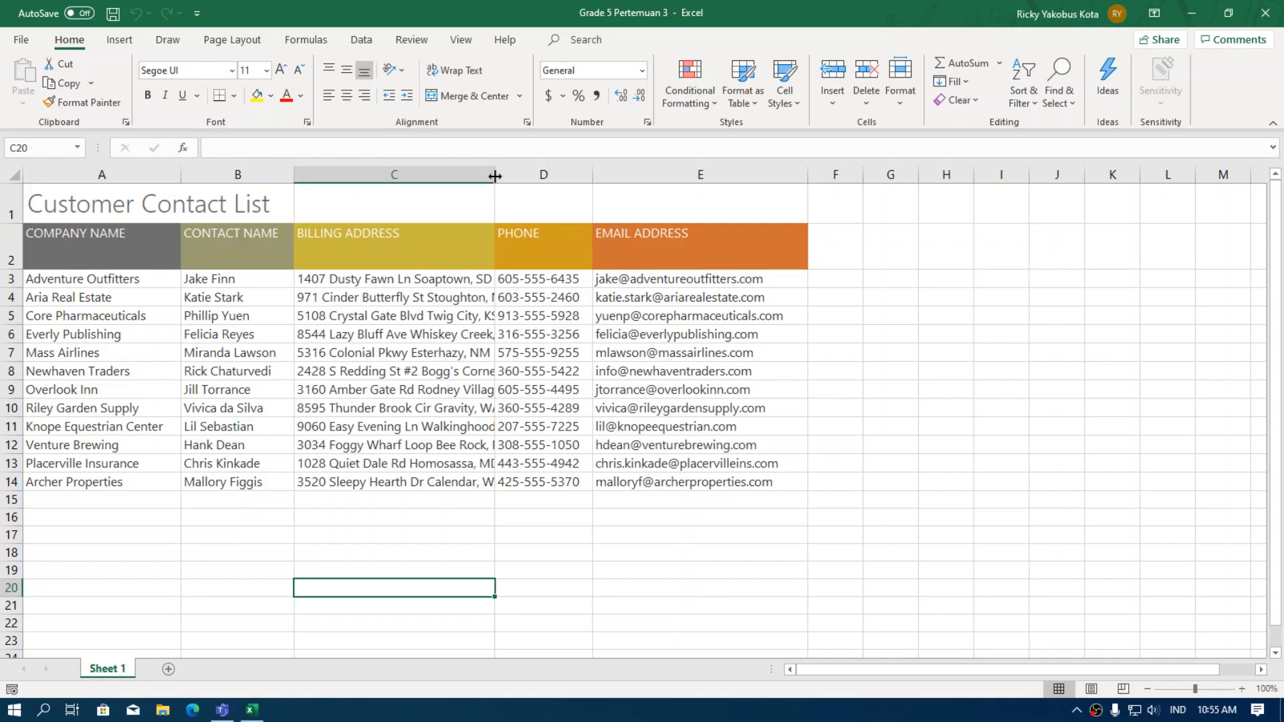
# Manually widen the Billing Address column C until the full addresses fit, and check the column's contents.
pyautogui.moveTo(495, 176); pyautogui.dragTo(619, 176)
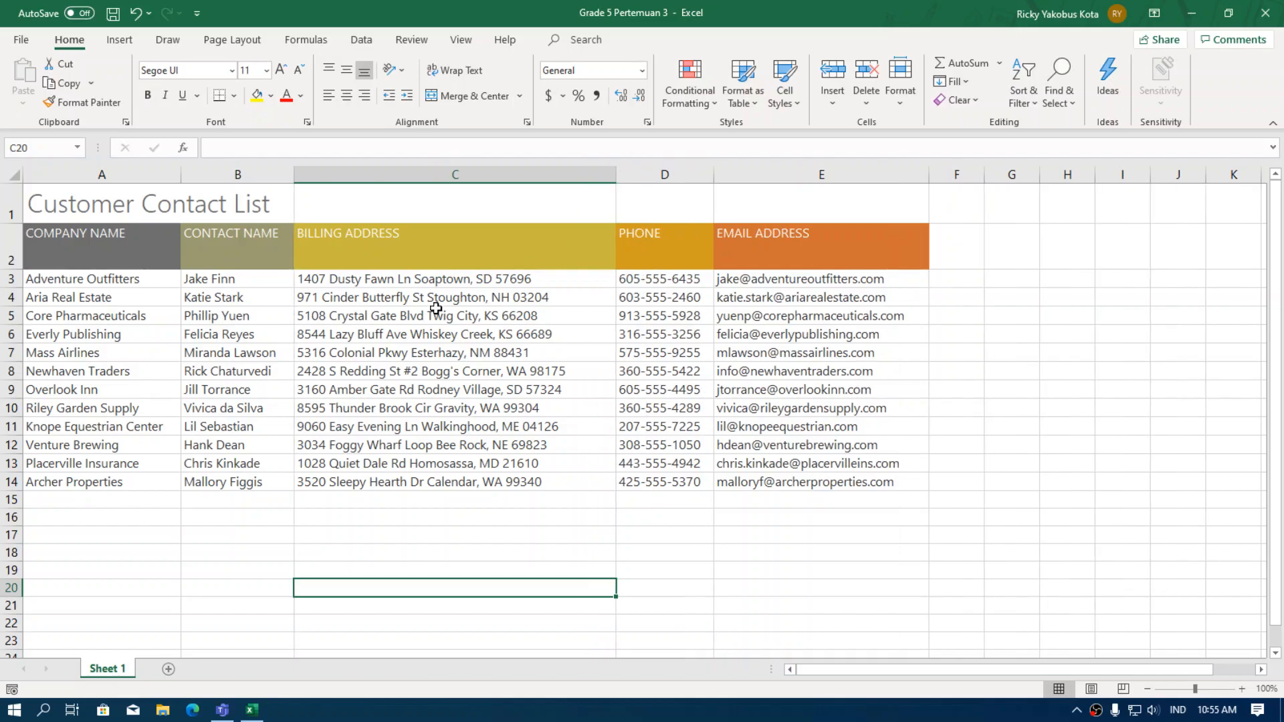
pyautogui.click(475, 283)
pyautogui.click(570, 522)
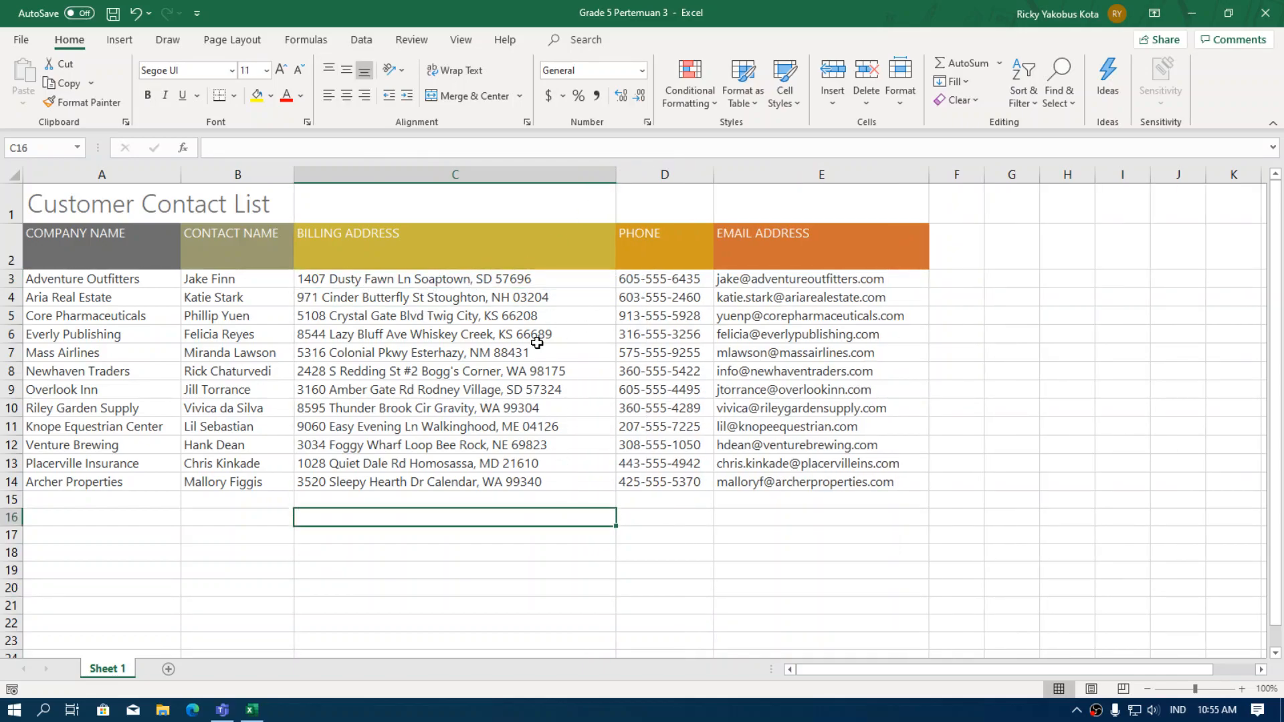
pyautogui.click(335, 174)
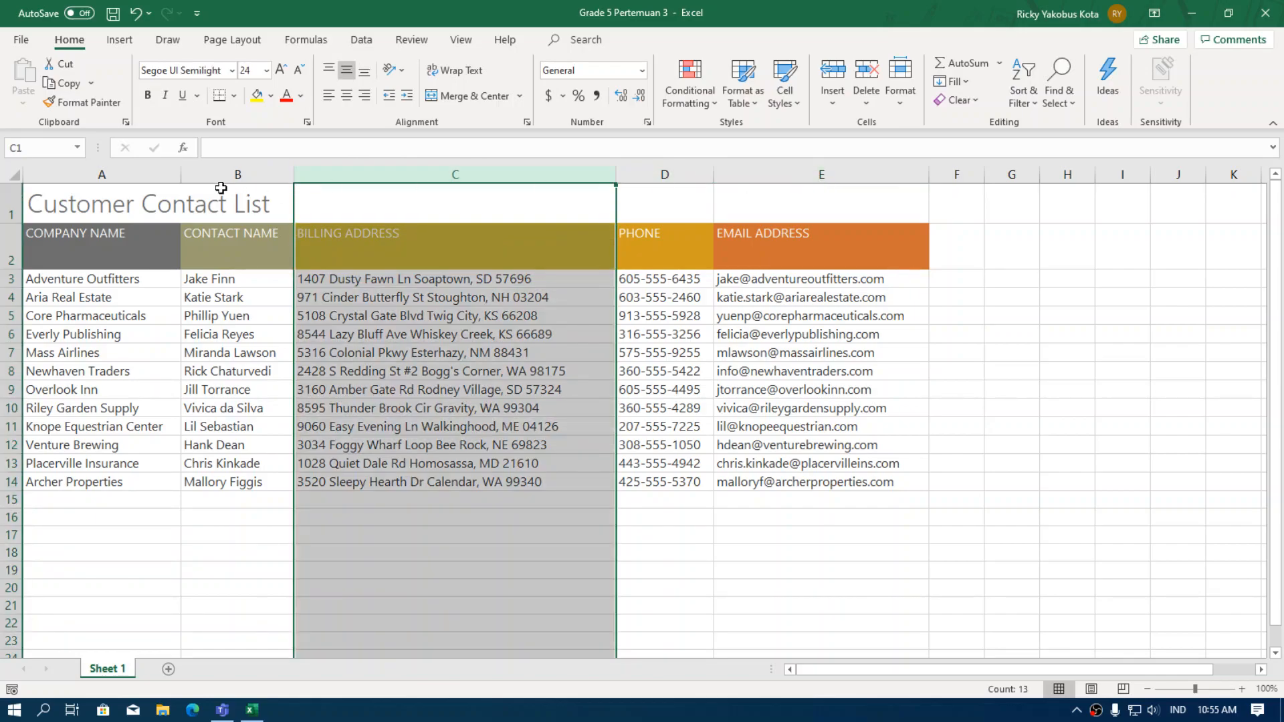
pyautogui.click(686, 519)
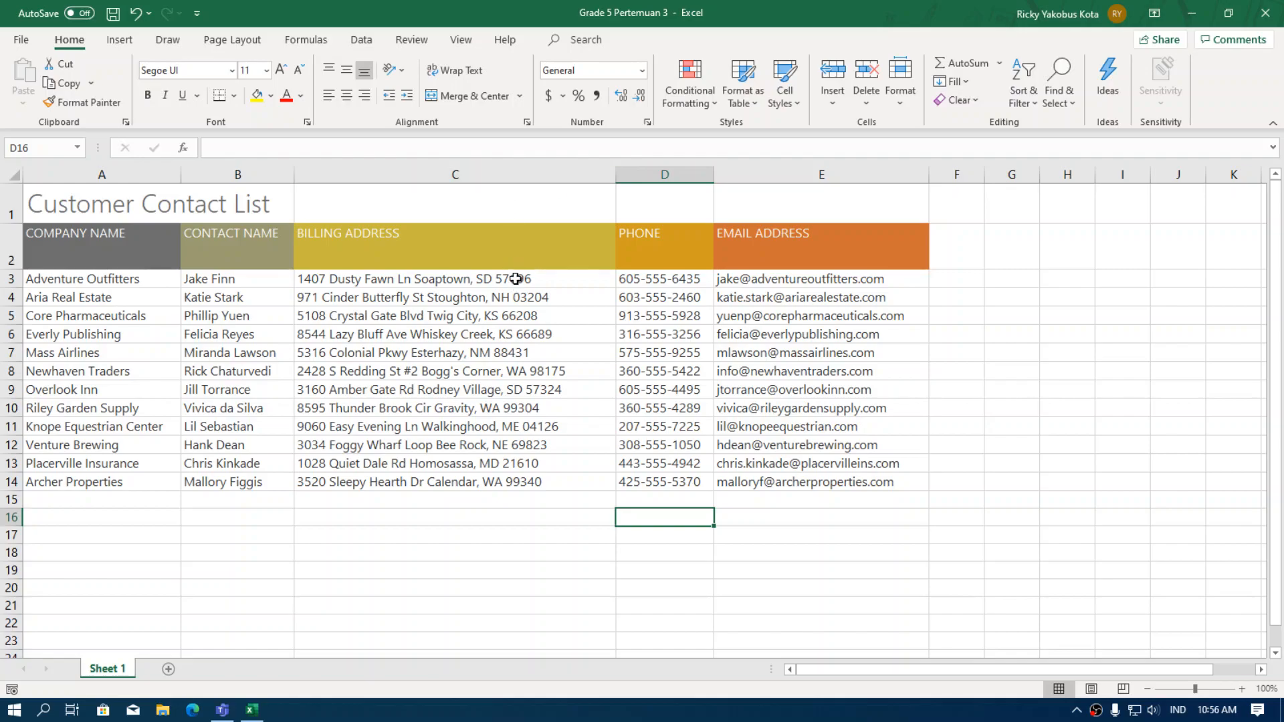
# Narrow the Billing Address column C, and AutoFit its width to the longest address.
pyautogui.moveTo(614, 176); pyautogui.dragTo(505, 188)
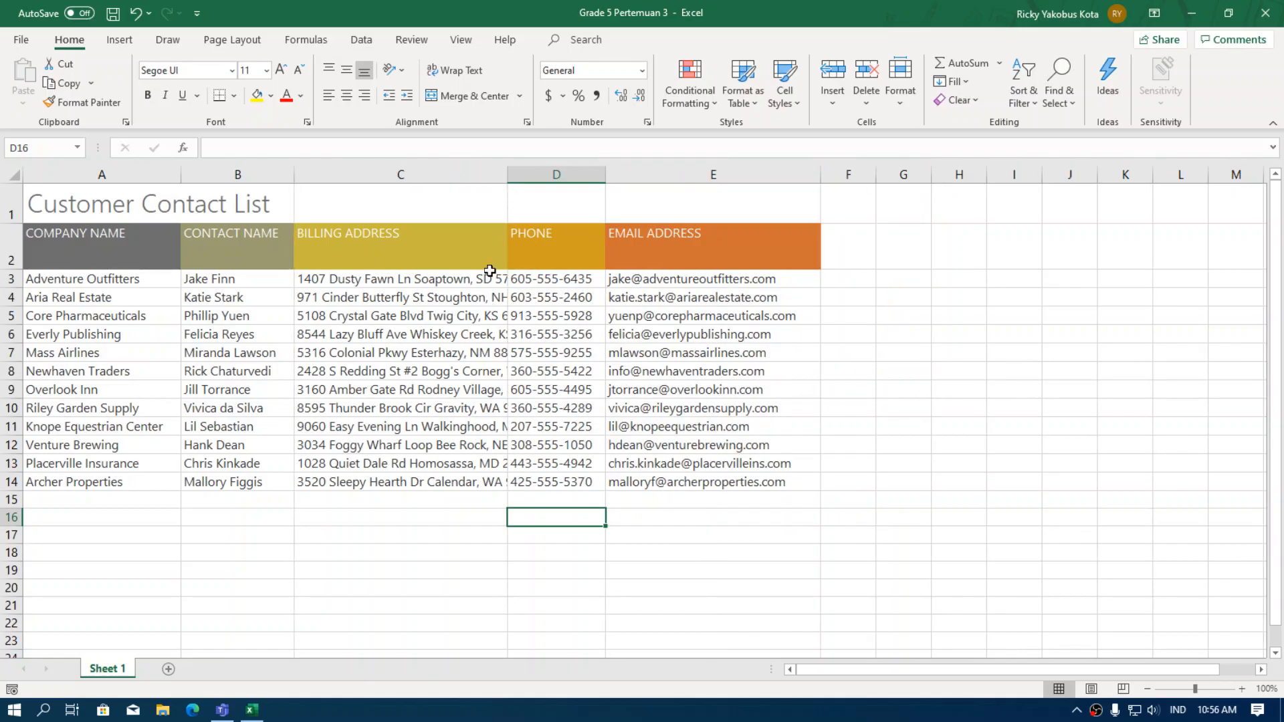
pyautogui.doubleClick(509, 175)
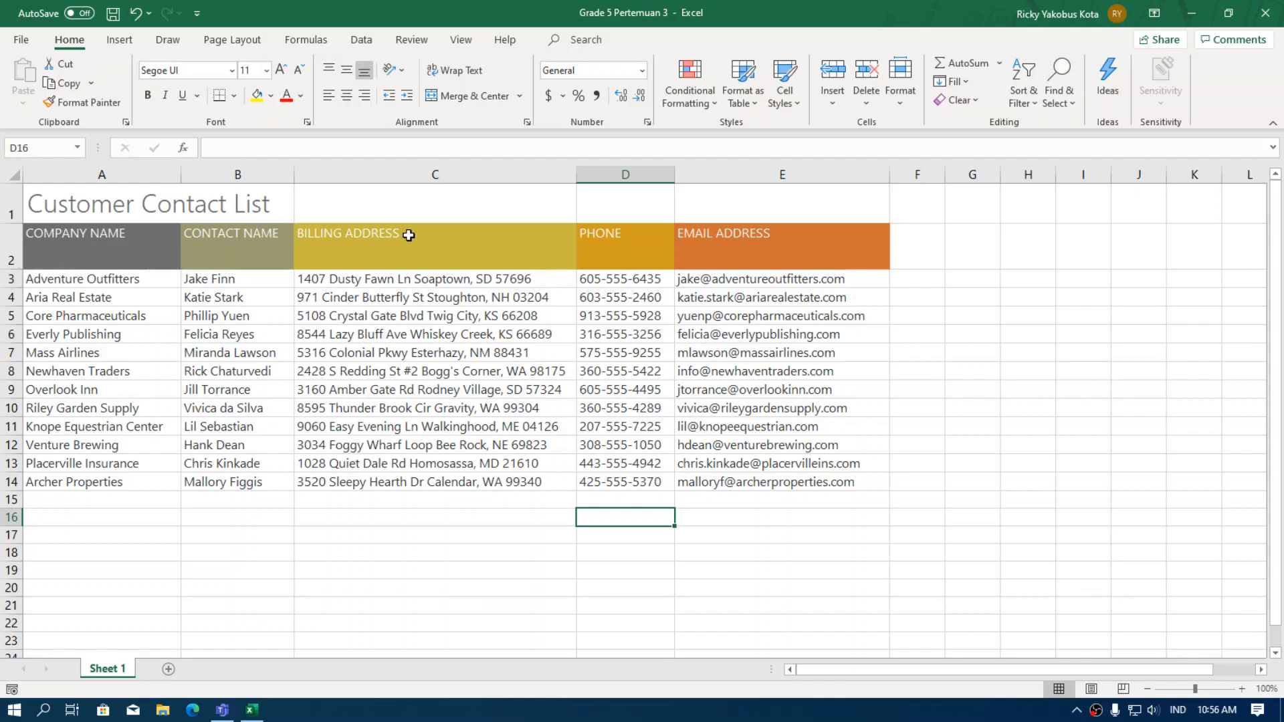
# Reduce the height of heading row 2, and AutoFit it to the heading text.
pyautogui.click(115, 258)
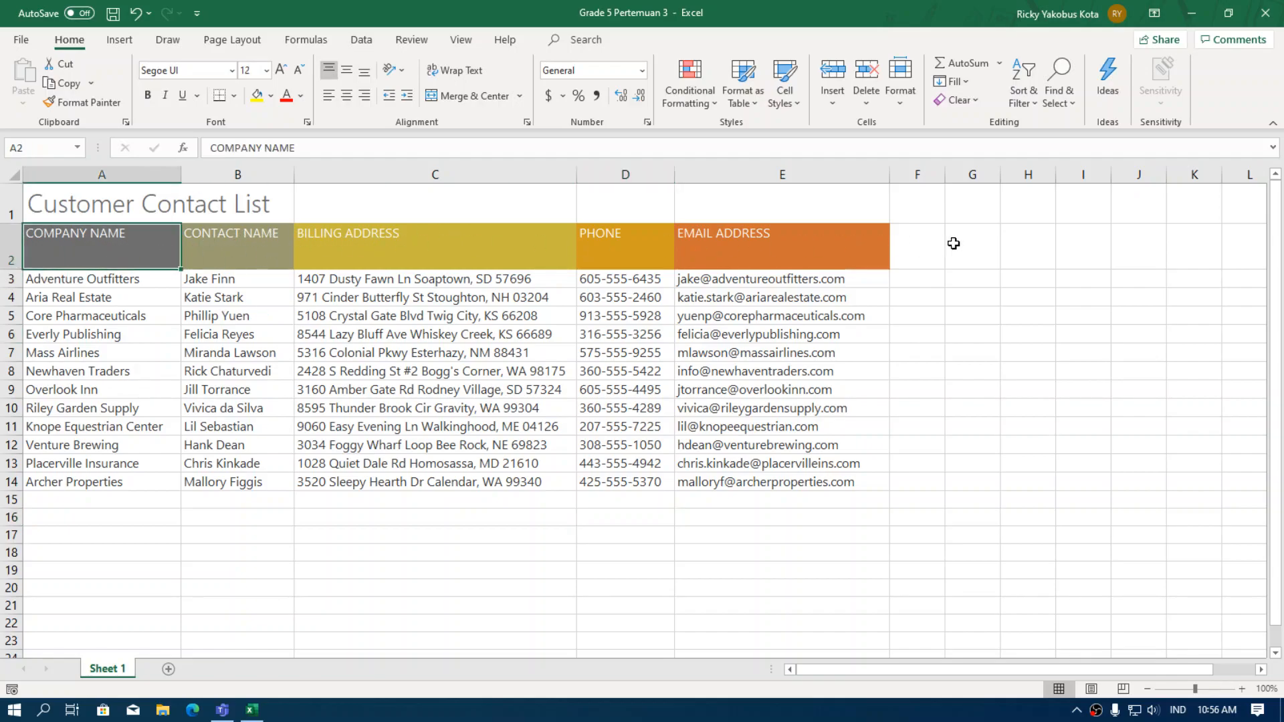
pyautogui.moveTo(13, 268); pyautogui.dragTo(10, 250)
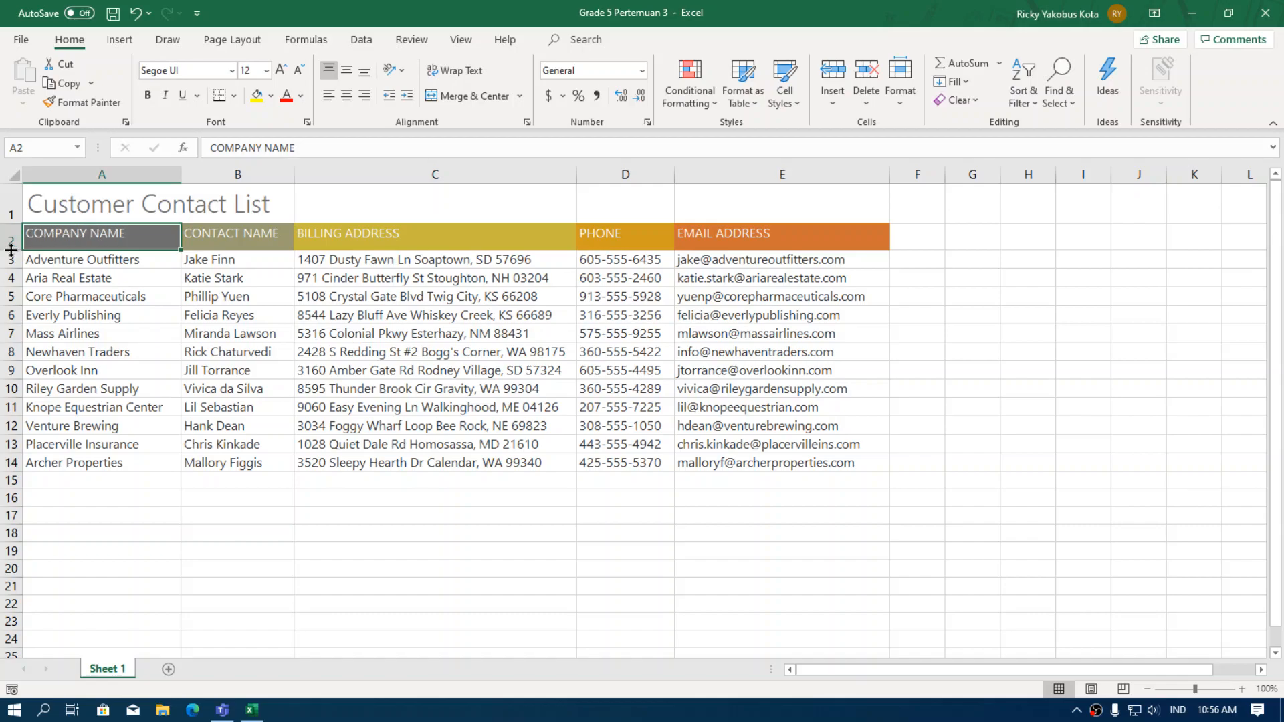
pyautogui.doubleClick(12, 249)
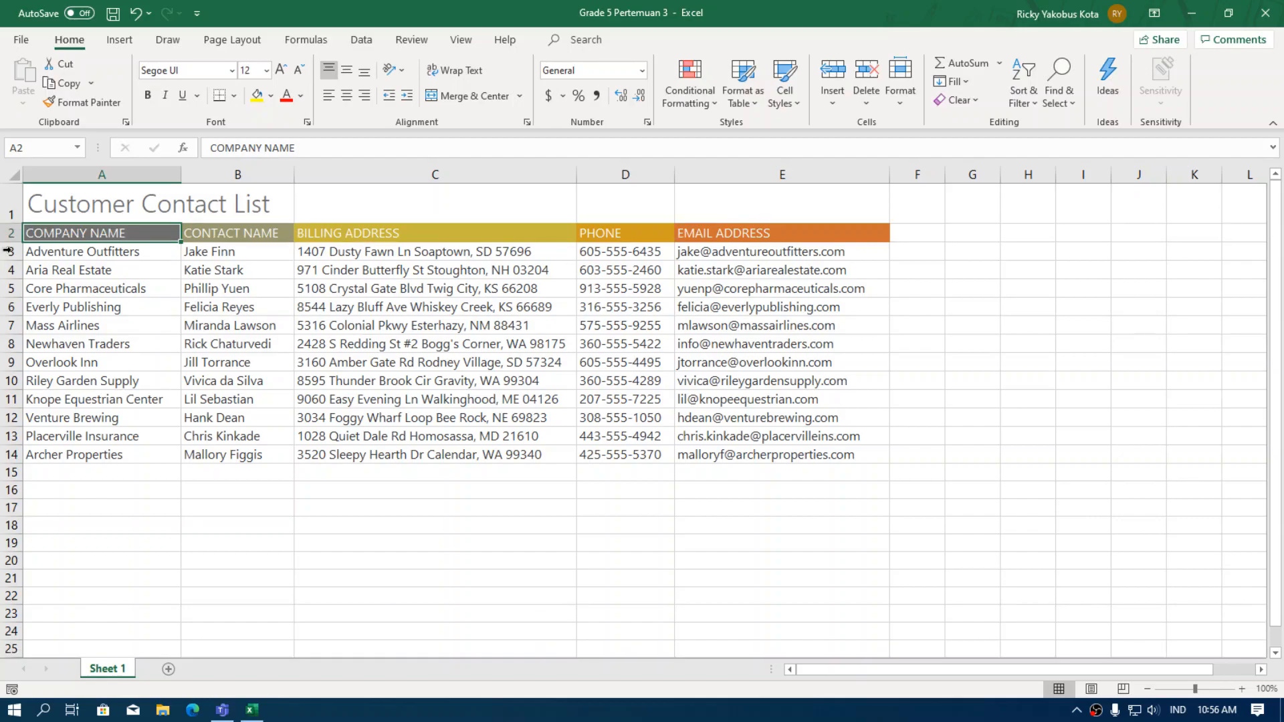
pyautogui.click(897, 233)
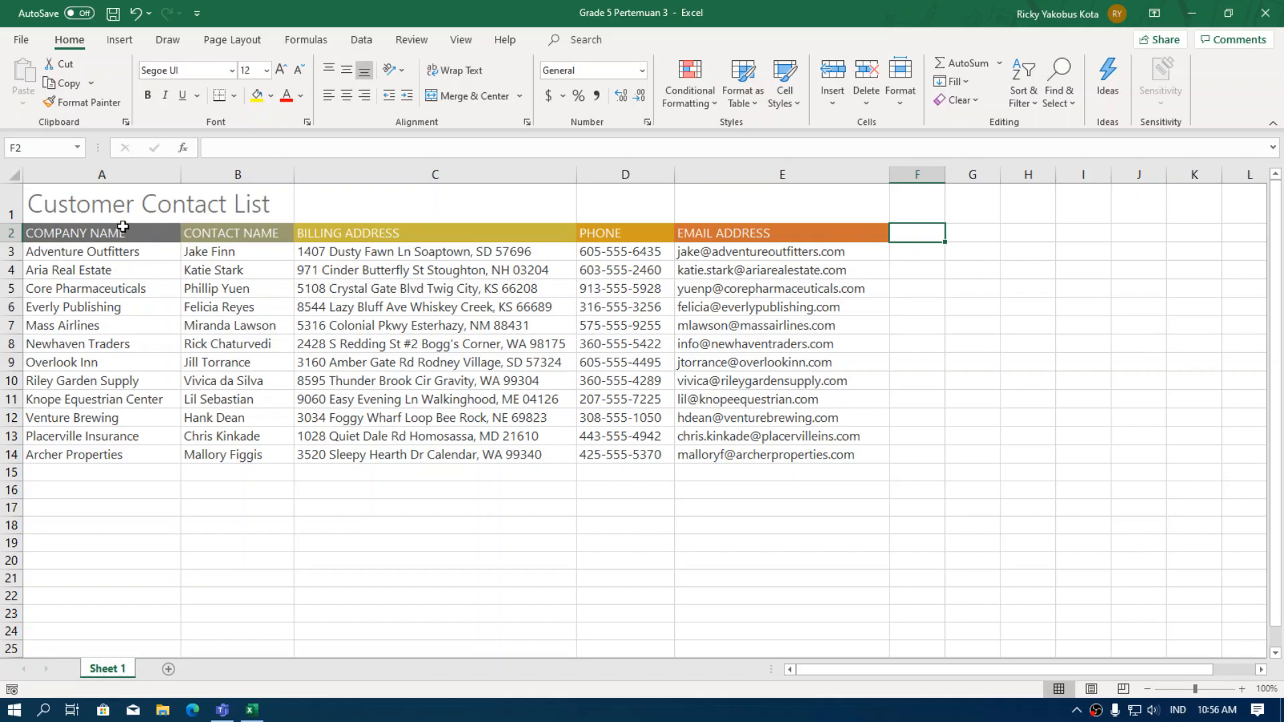
pyautogui.click(512, 547)
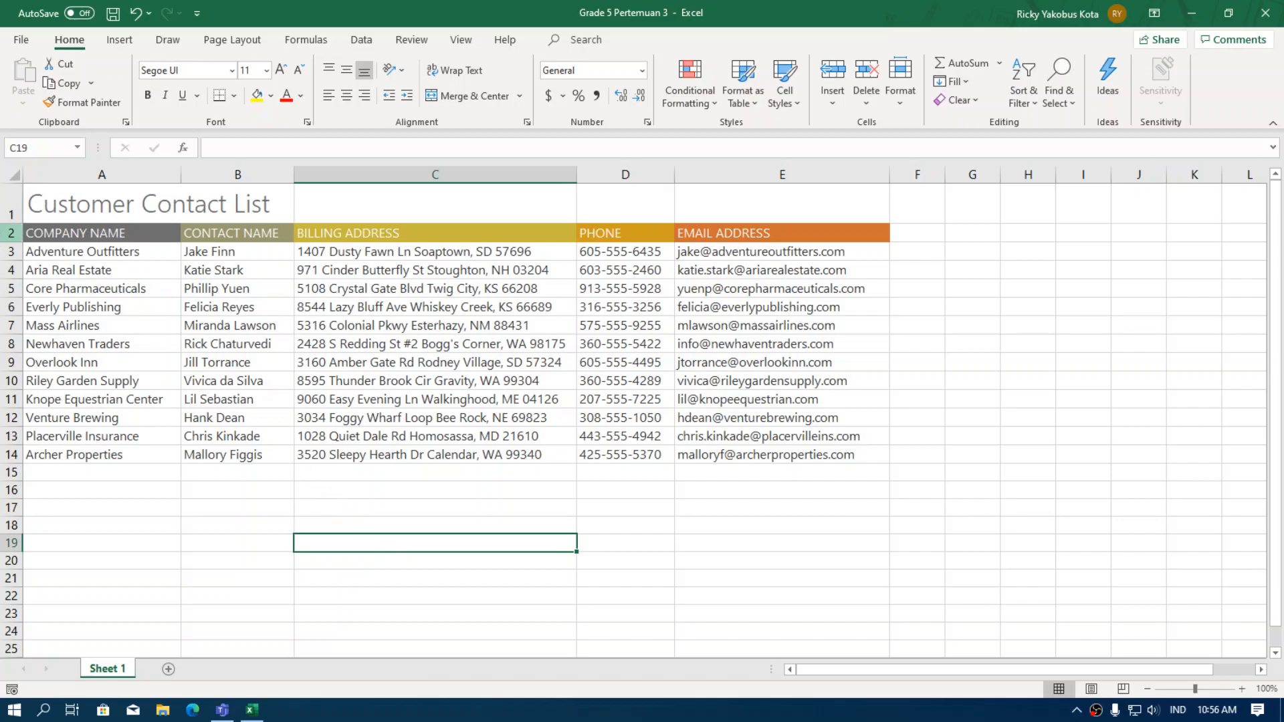
pyautogui.click(193, 536)
pyautogui.click(4, 211)
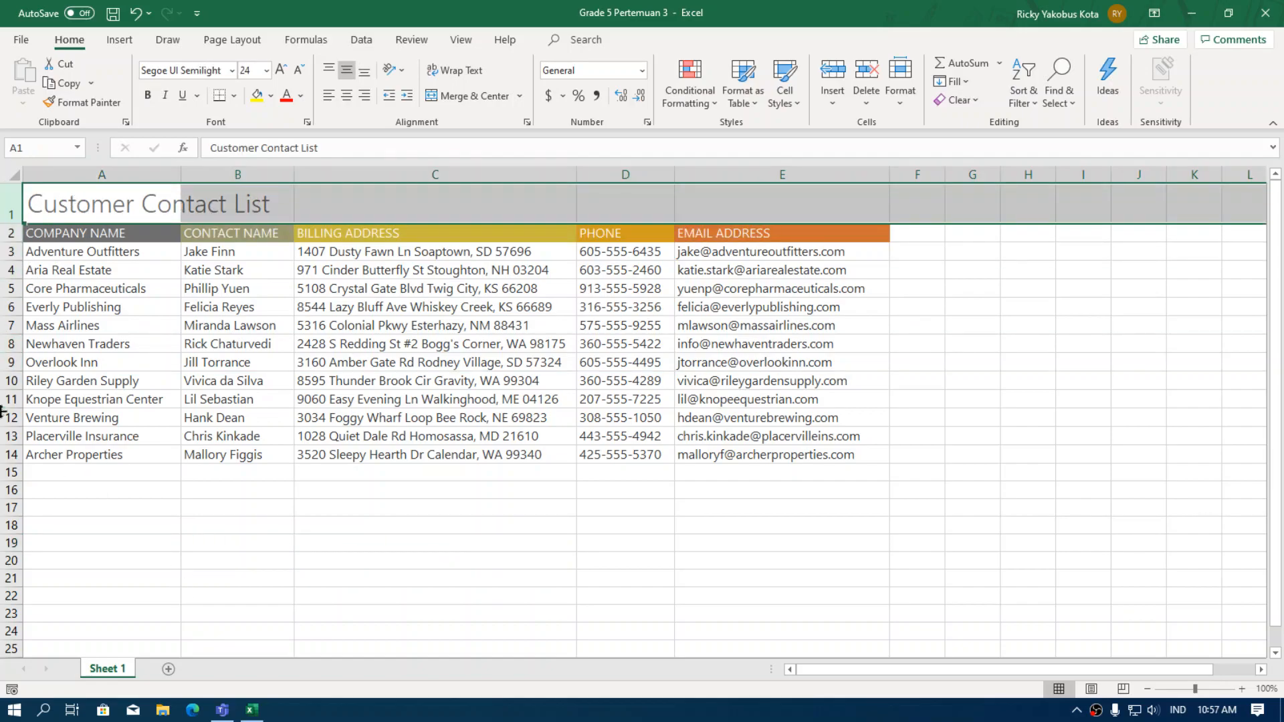
pyautogui.click(163, 507)
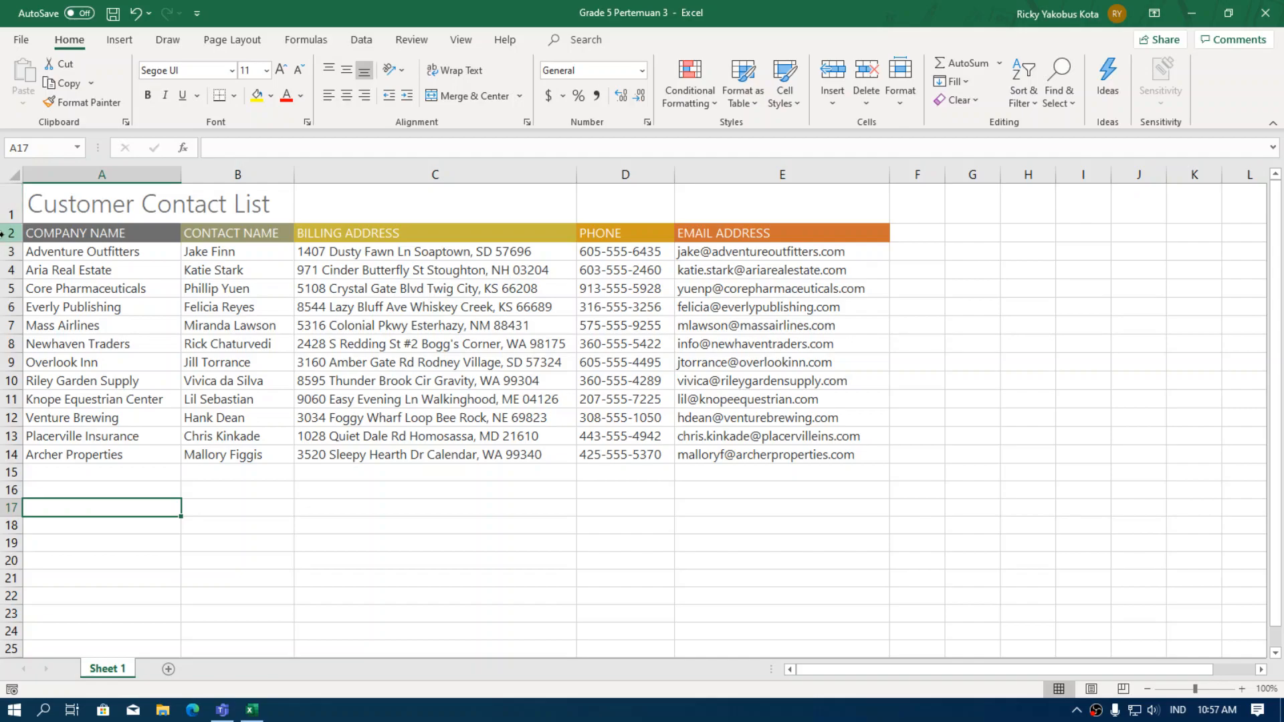
# Resize all rows of the sheet together to one uniform height, slightly taller than the record text.
pyautogui.click(15, 176)
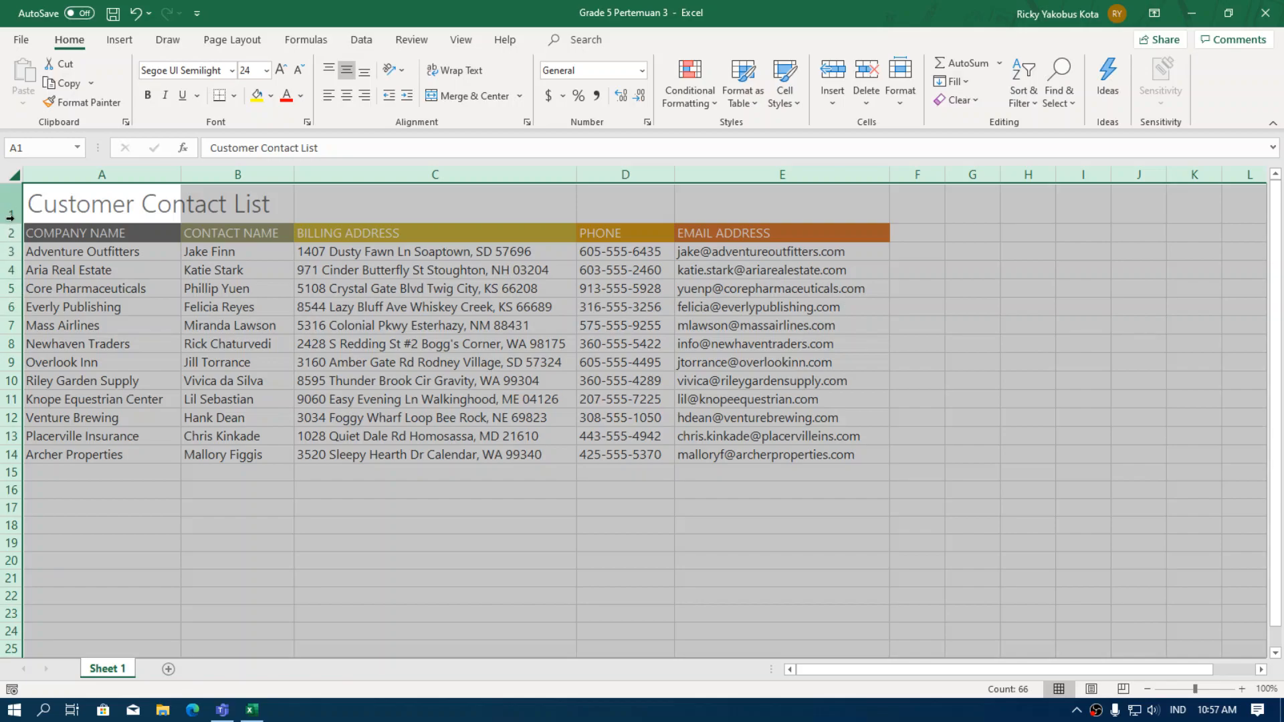
pyautogui.moveTo(15, 221)
pyautogui.mouseDown()
pyautogui.moveTo(9, 268)
pyautogui.moveTo(13, 234)
pyautogui.mouseUp()
pyautogui.scroll(-4, 508, 373)
pyautogui.scroll(4, 257, 406)
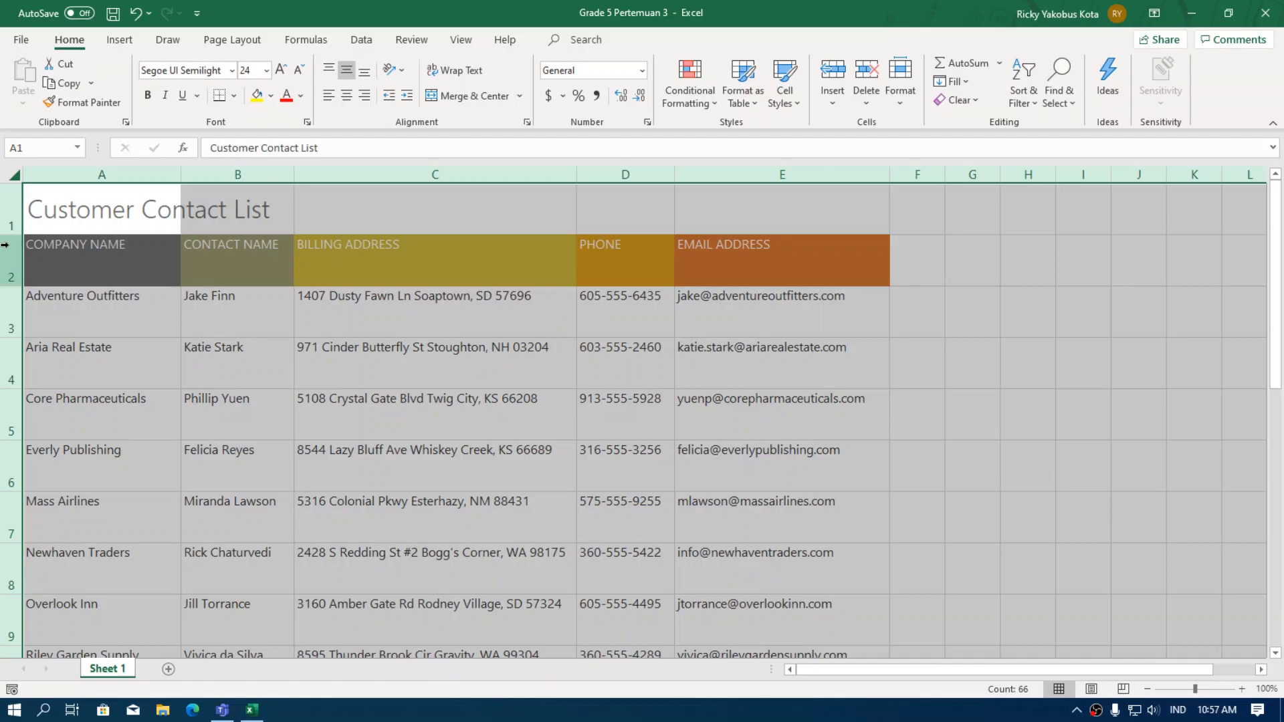
pyautogui.moveTo(12, 234); pyautogui.dragTo(12, 222)
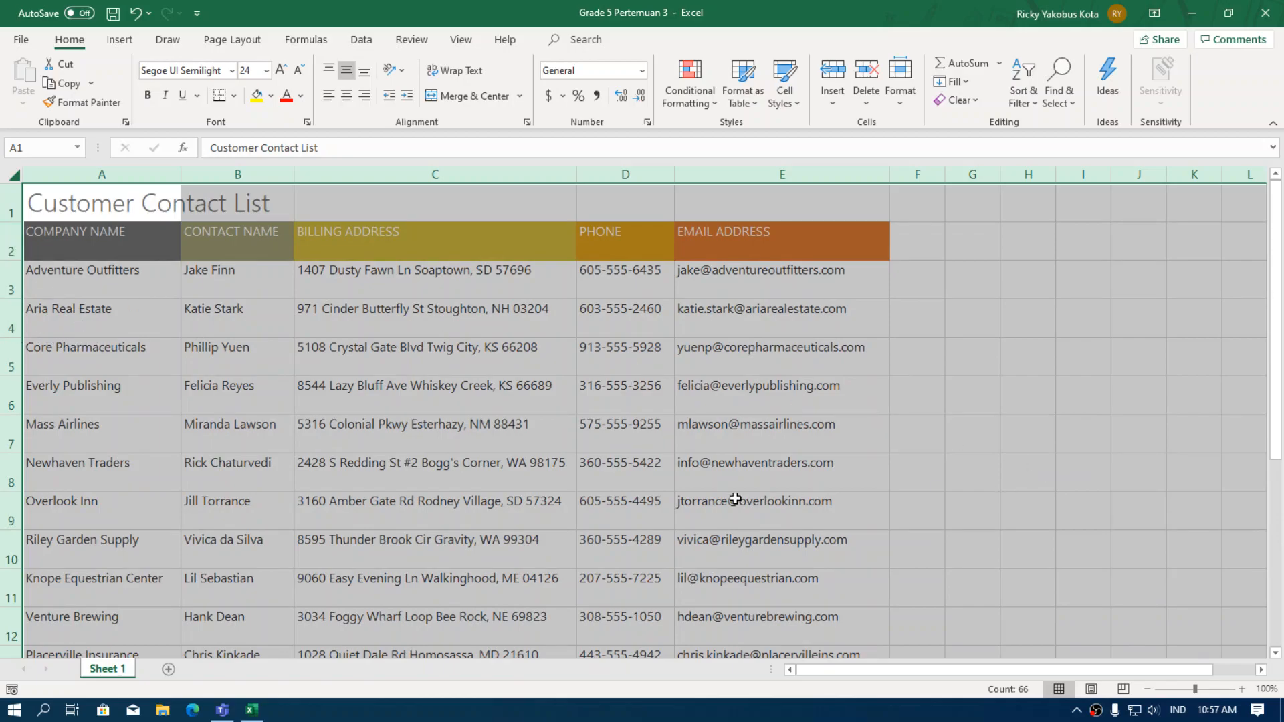
pyautogui.moveTo(18, 260); pyautogui.dragTo(18, 253)
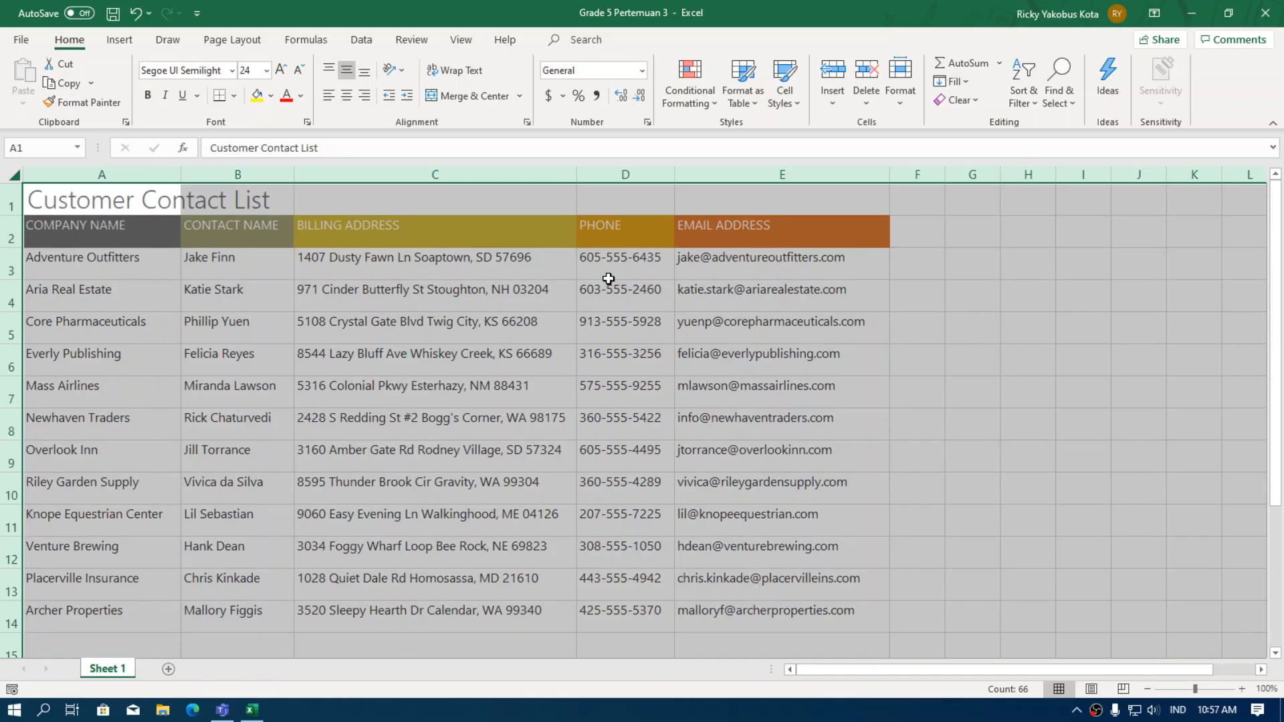
pyautogui.click(967, 328)
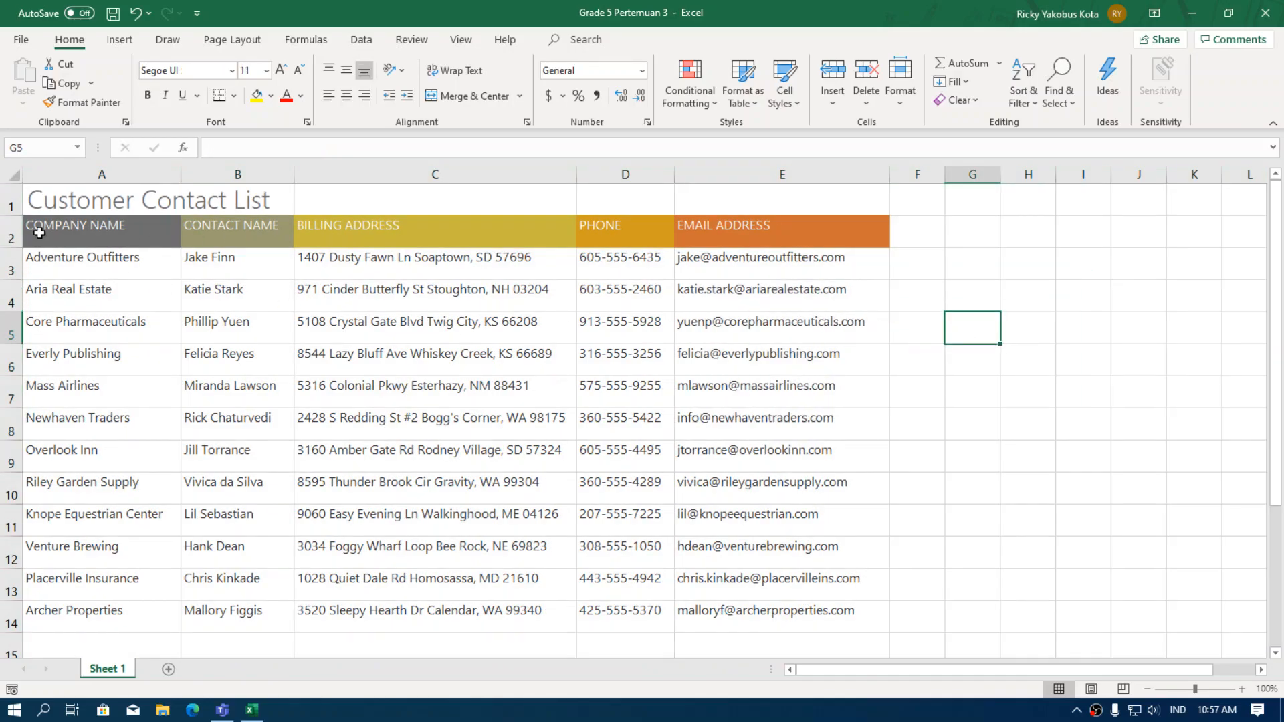
# Reduce the height of rows 2 to 14 together so they fit more closely around the text.
pyautogui.click(7, 235)
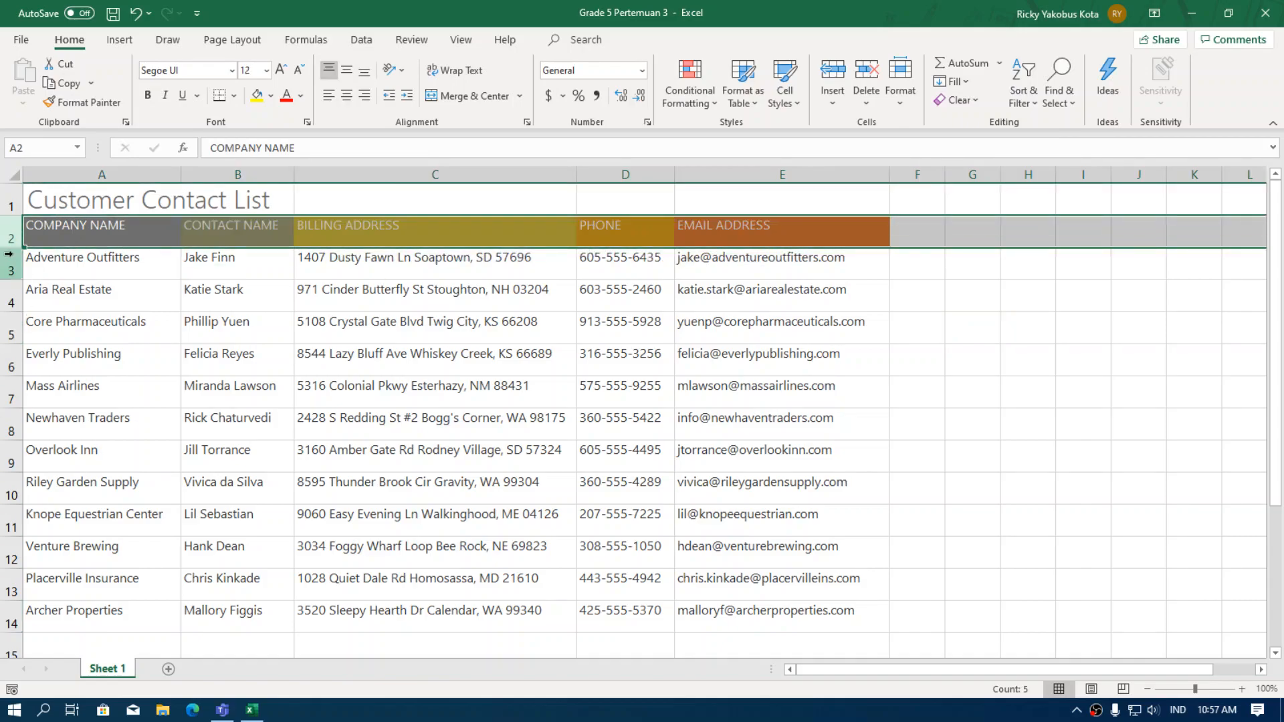
pyautogui.moveTo(2, 234); pyautogui.dragTo(7, 625)
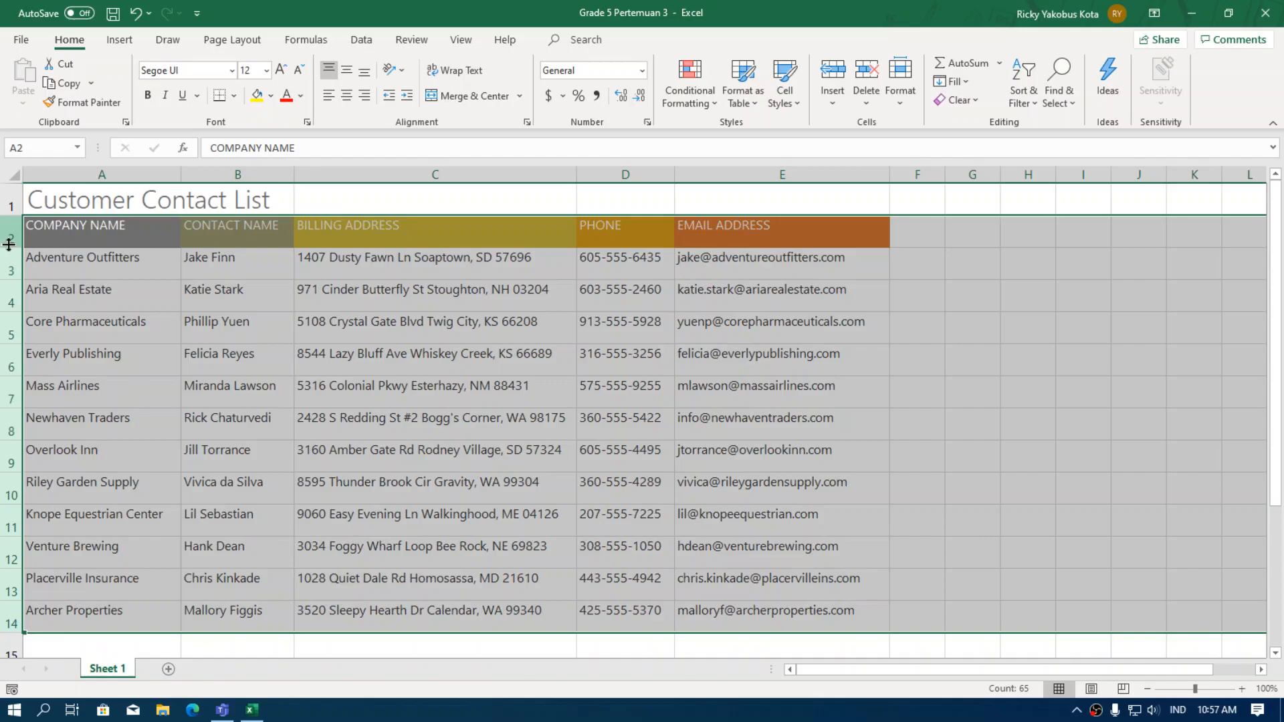
pyautogui.moveTo(18, 247); pyautogui.dragTo(22, 238)
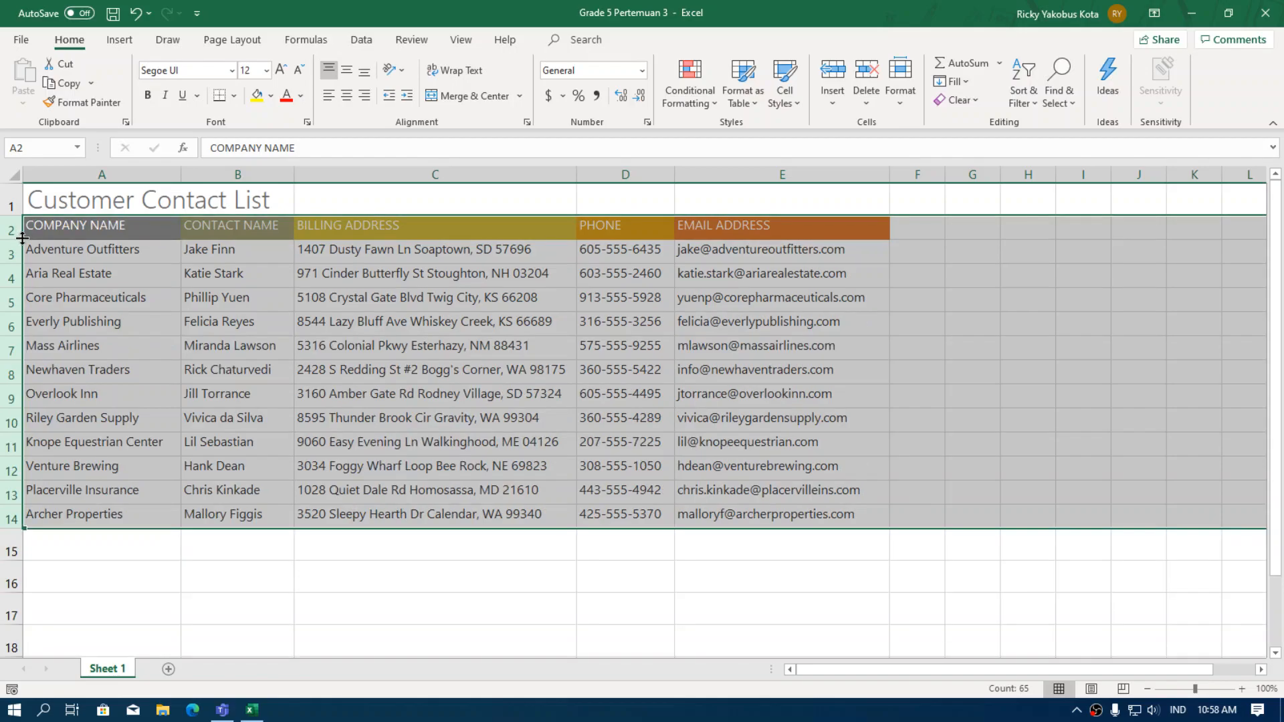
pyautogui.click(198, 597)
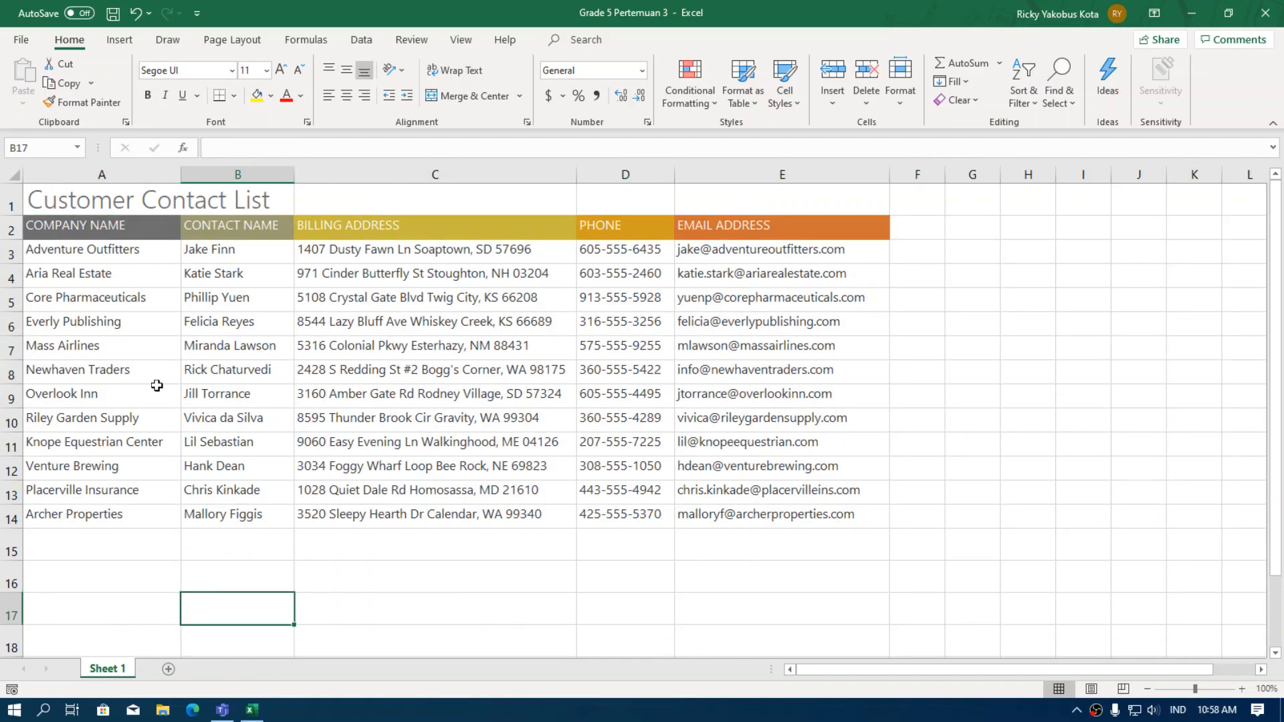
pyautogui.click(515, 568)
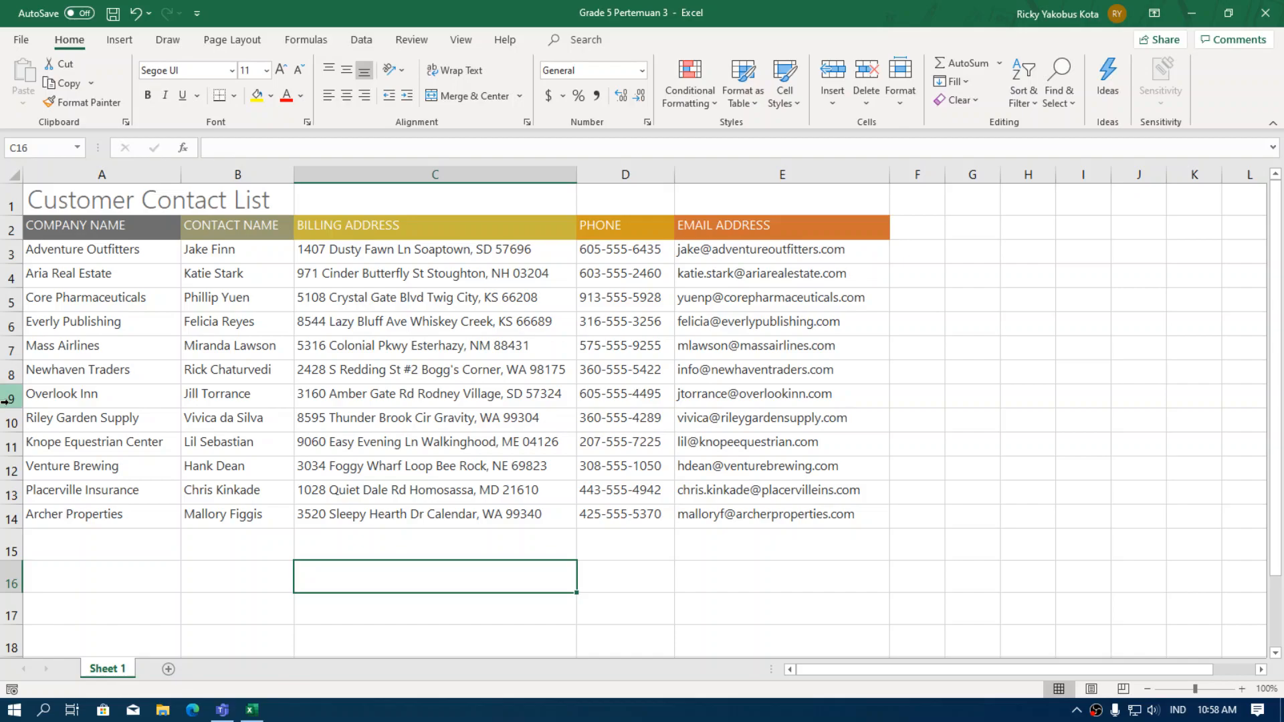
# Insert a blank row above the Overlook Inn record in row 9, and check the shifted records below it.
pyautogui.click(6, 400)
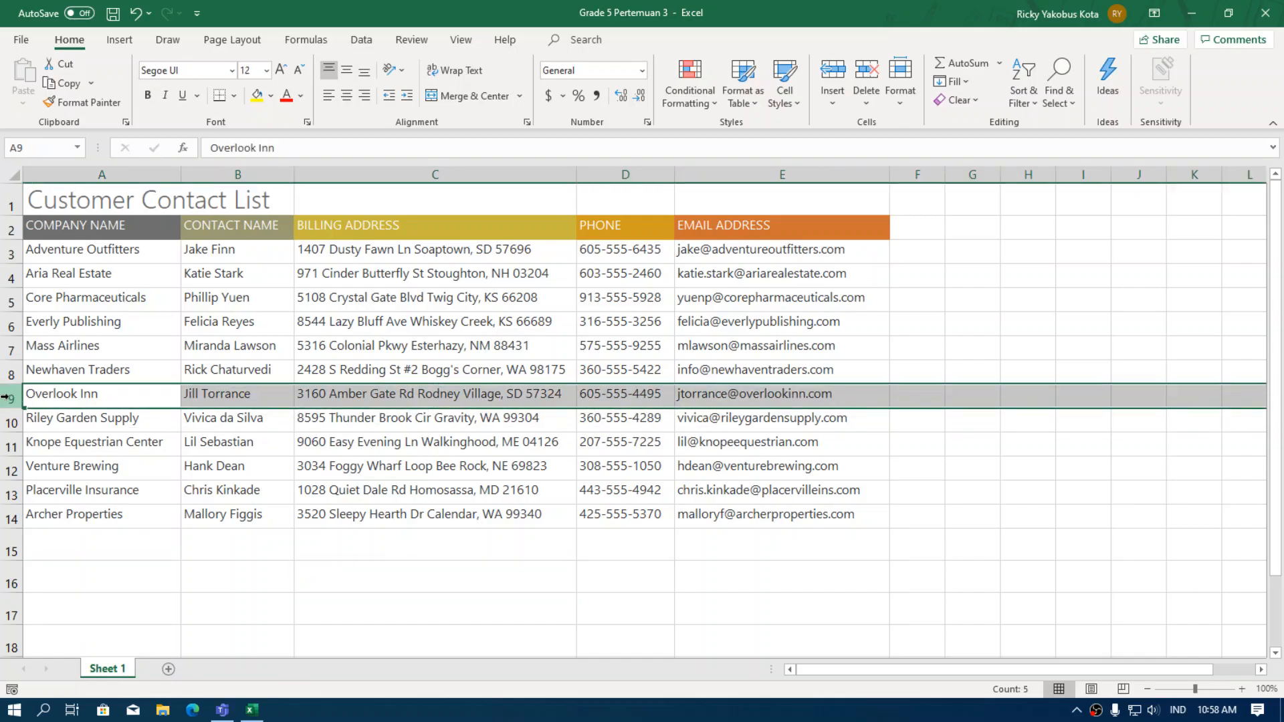
pyautogui.rightClick(8, 400)
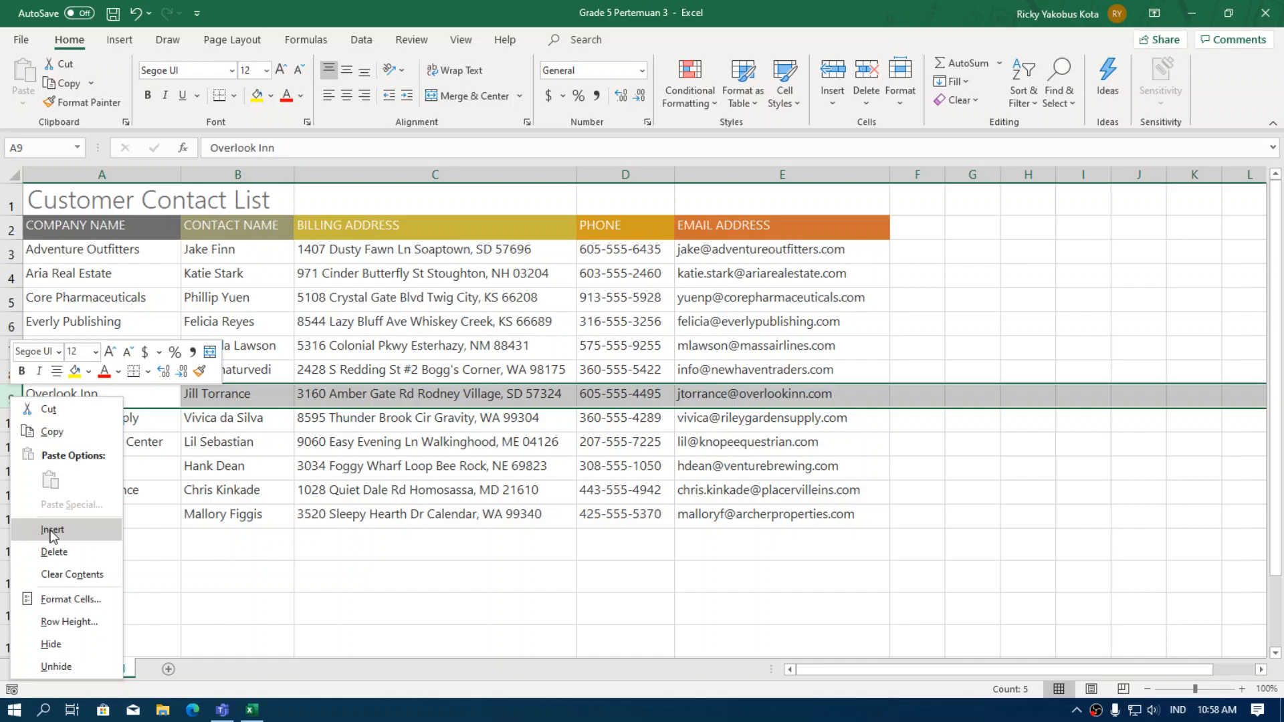
pyautogui.click(52, 530)
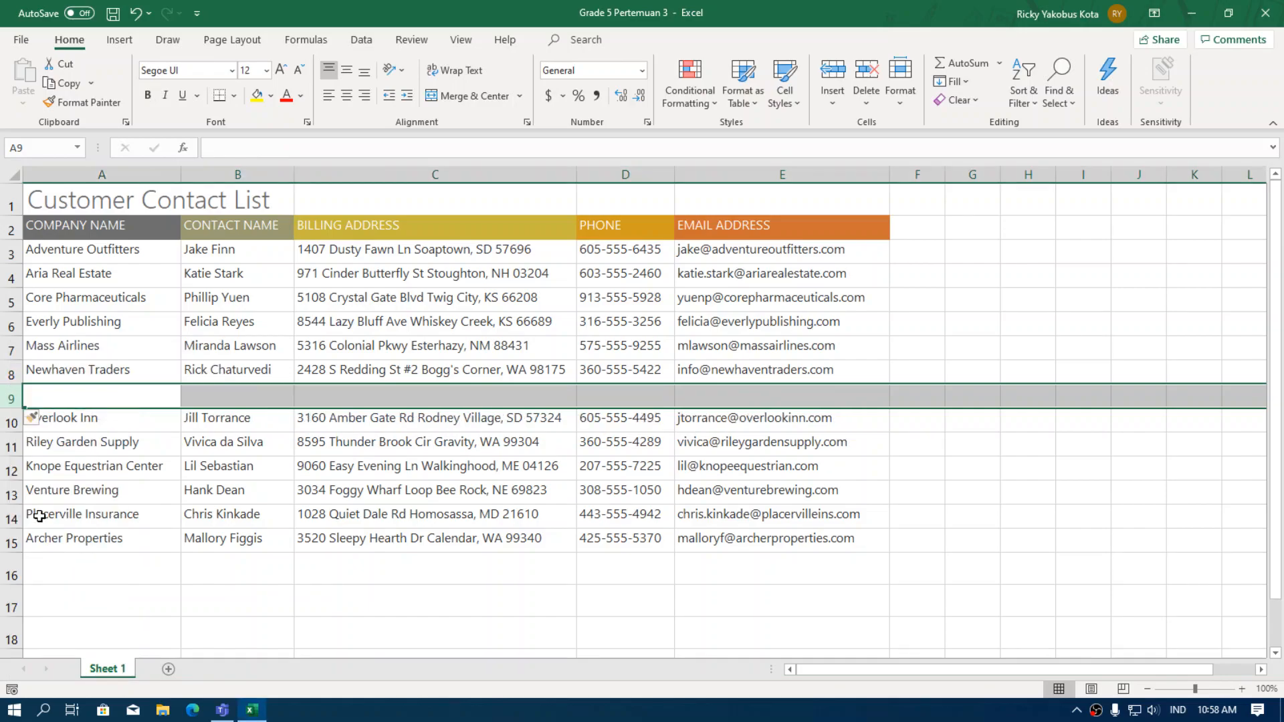
pyautogui.click(76, 422)
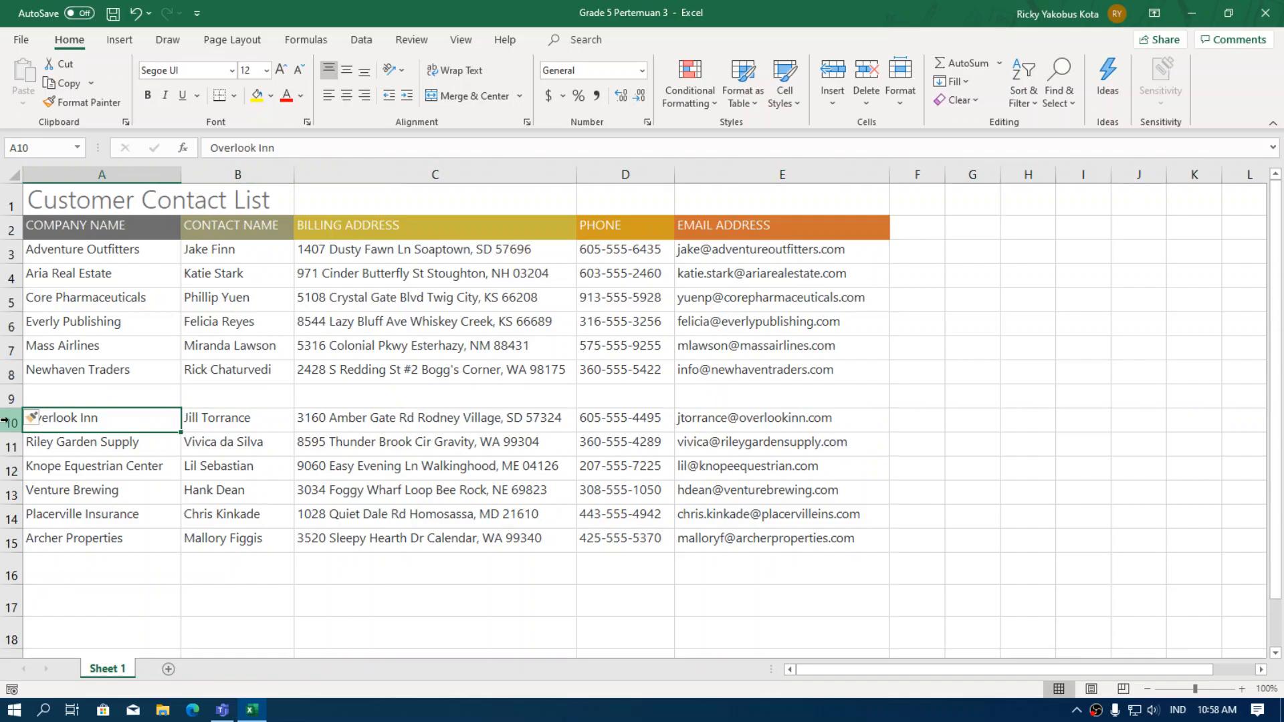
pyautogui.click(87, 447)
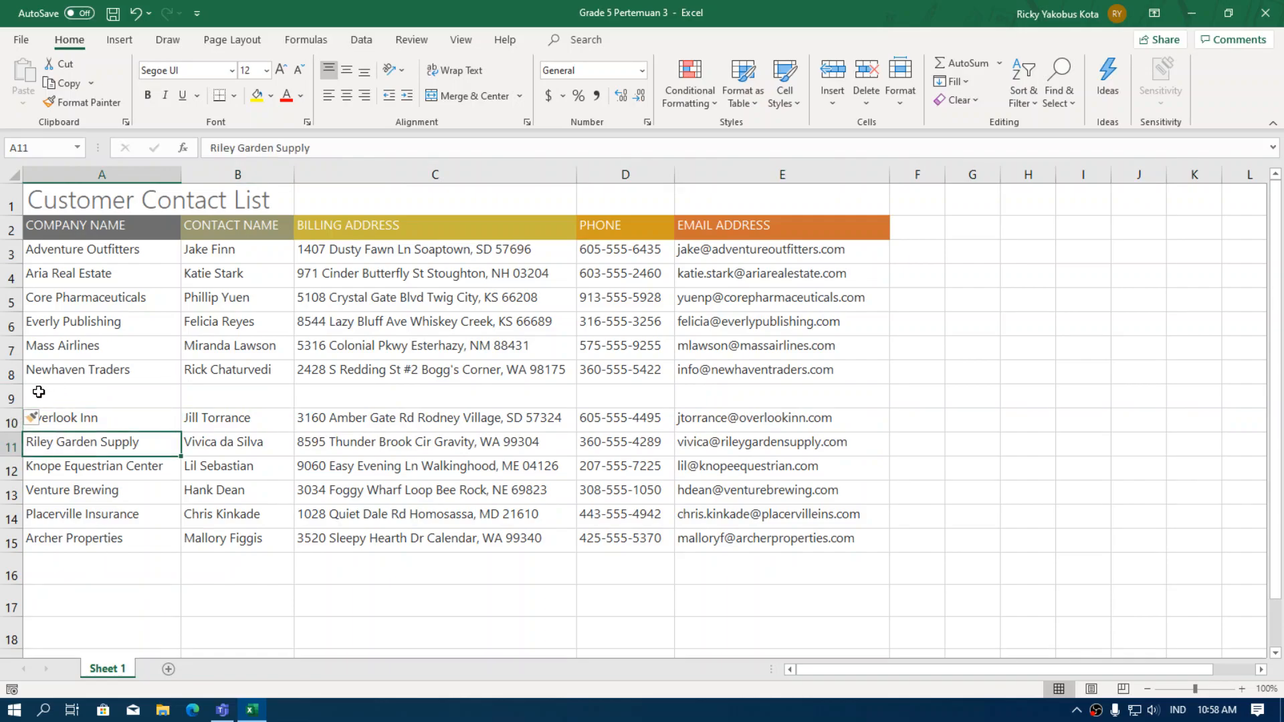
pyautogui.click(59, 400)
pyautogui.click(87, 418)
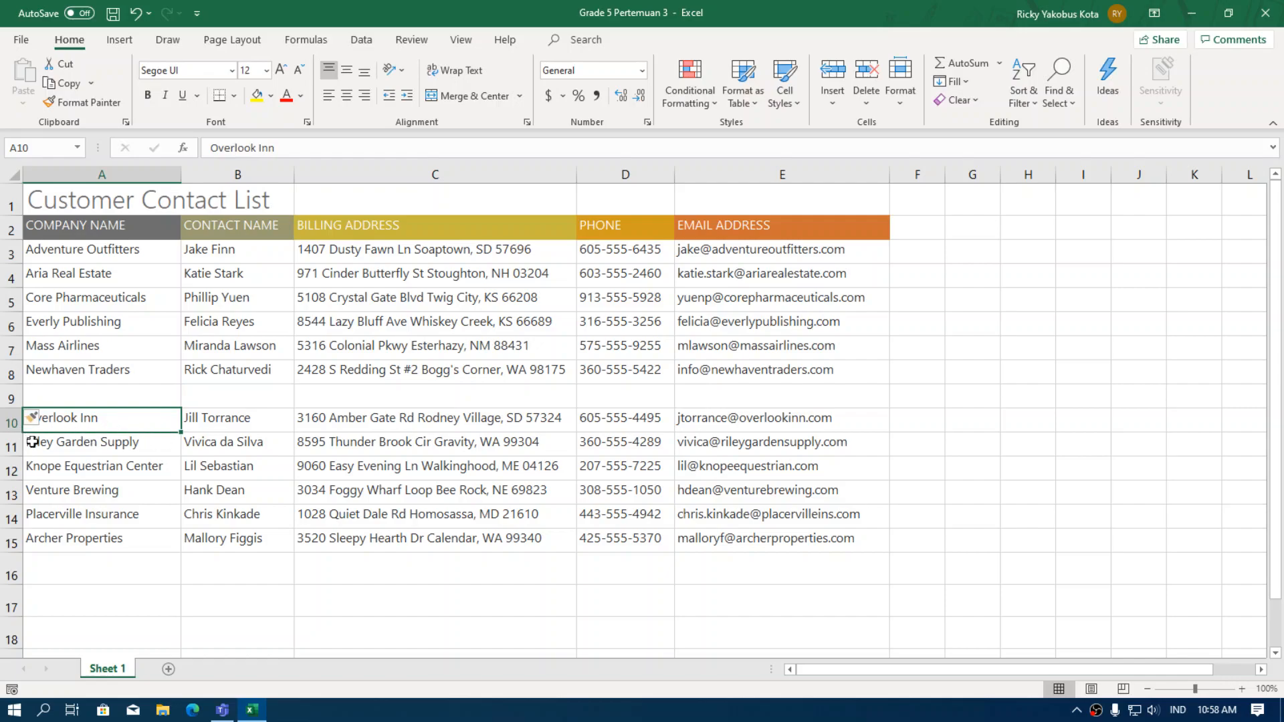
pyautogui.click(59, 447)
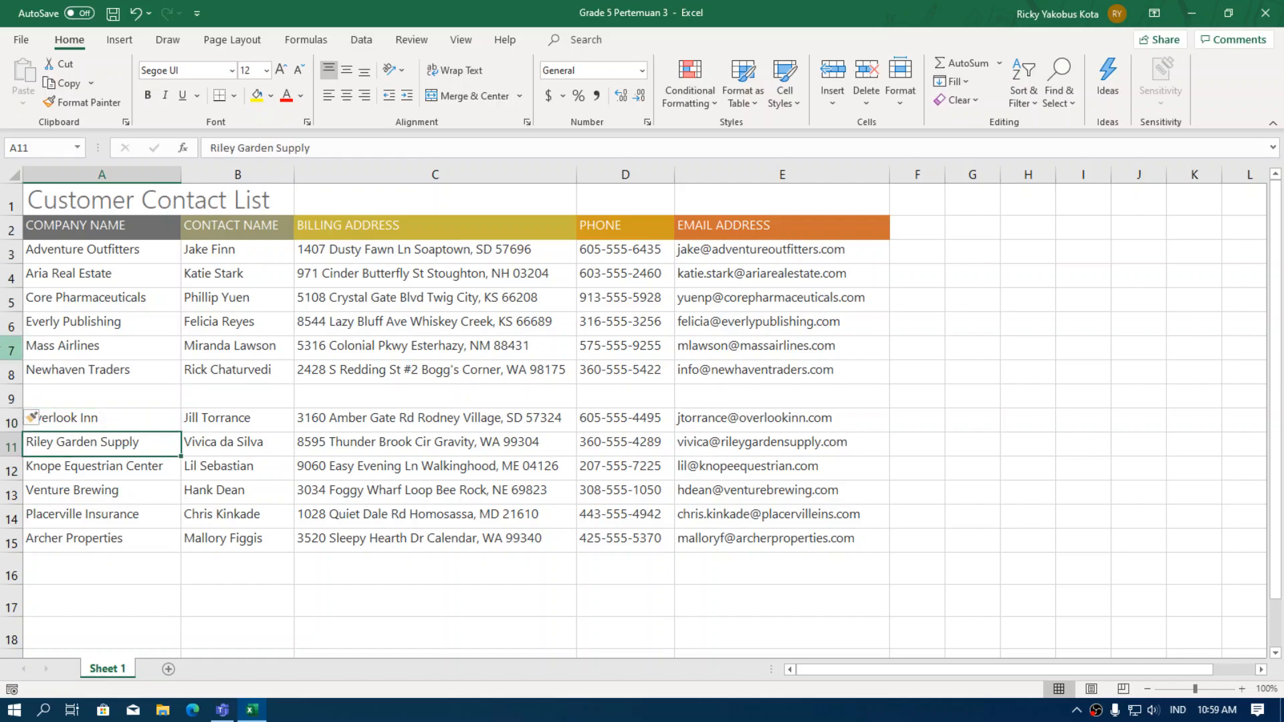
# Insert a blank sheet row above the Mass Airlines record in row 7, and check the surrounding rows.
pyautogui.click(40, 350)
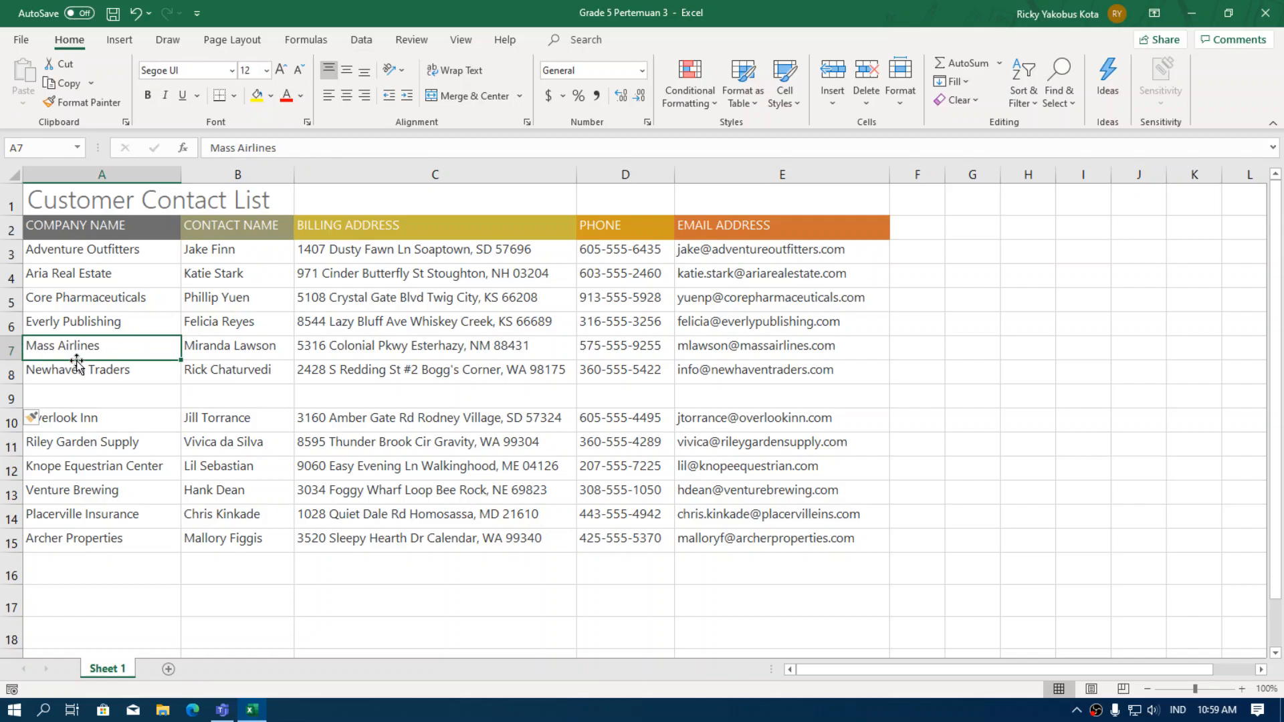
pyautogui.click(5, 350)
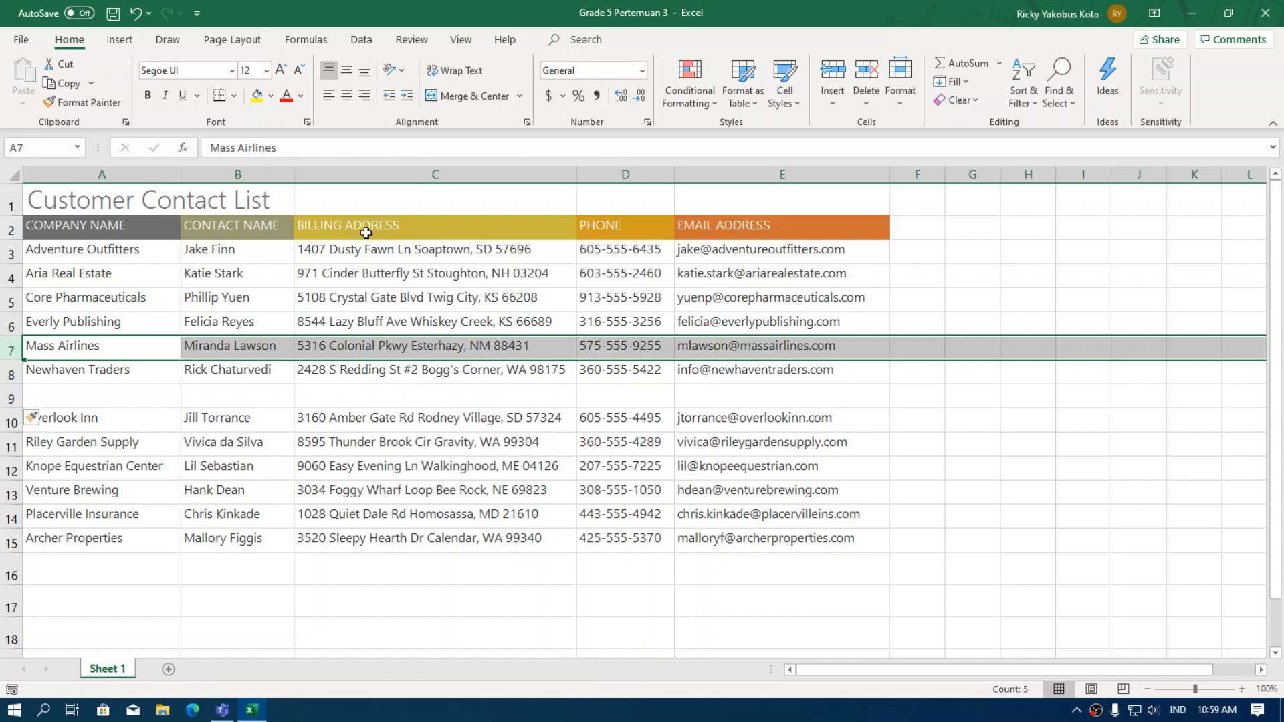
pyautogui.click(828, 104)
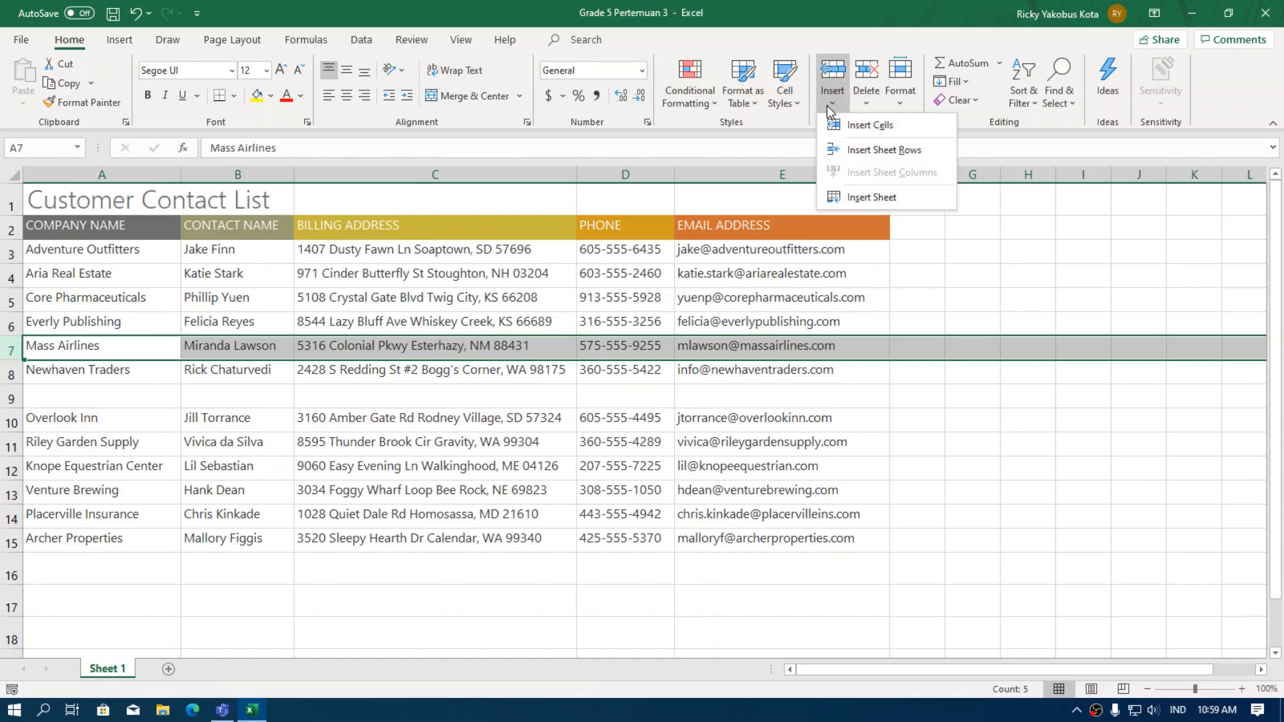
pyautogui.click(878, 150)
pyautogui.click(140, 370)
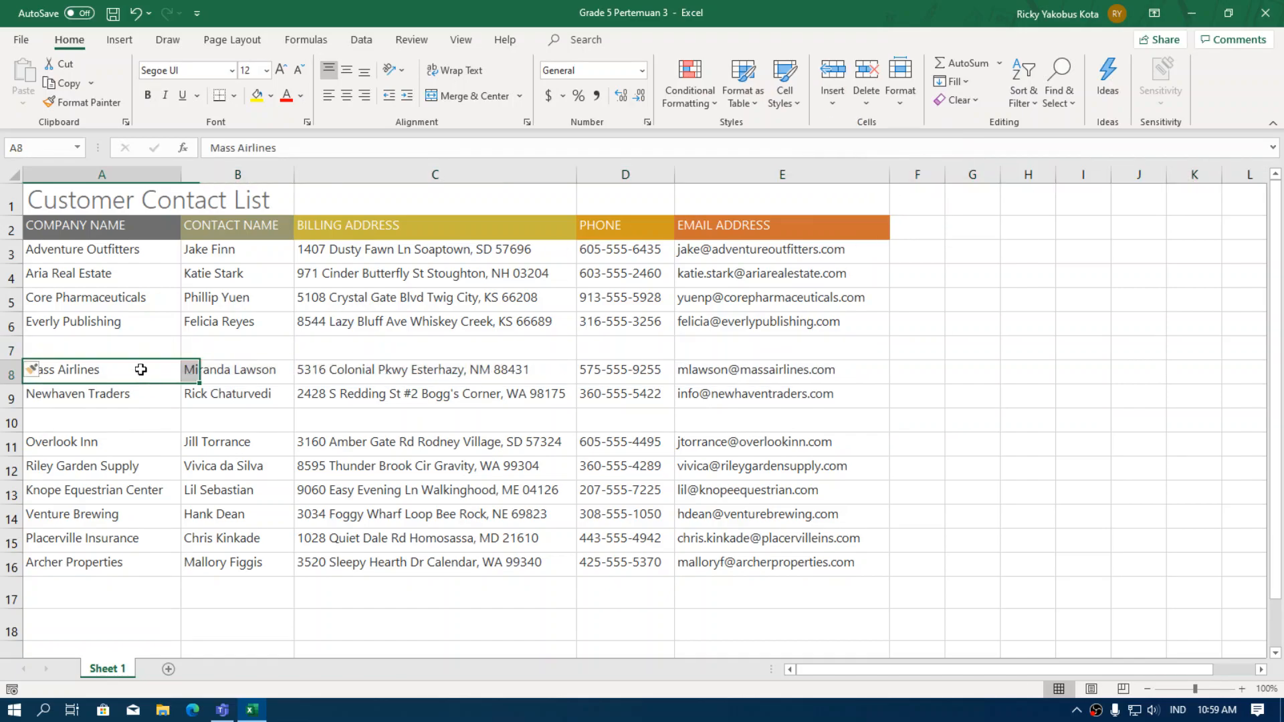
pyautogui.click(103, 420)
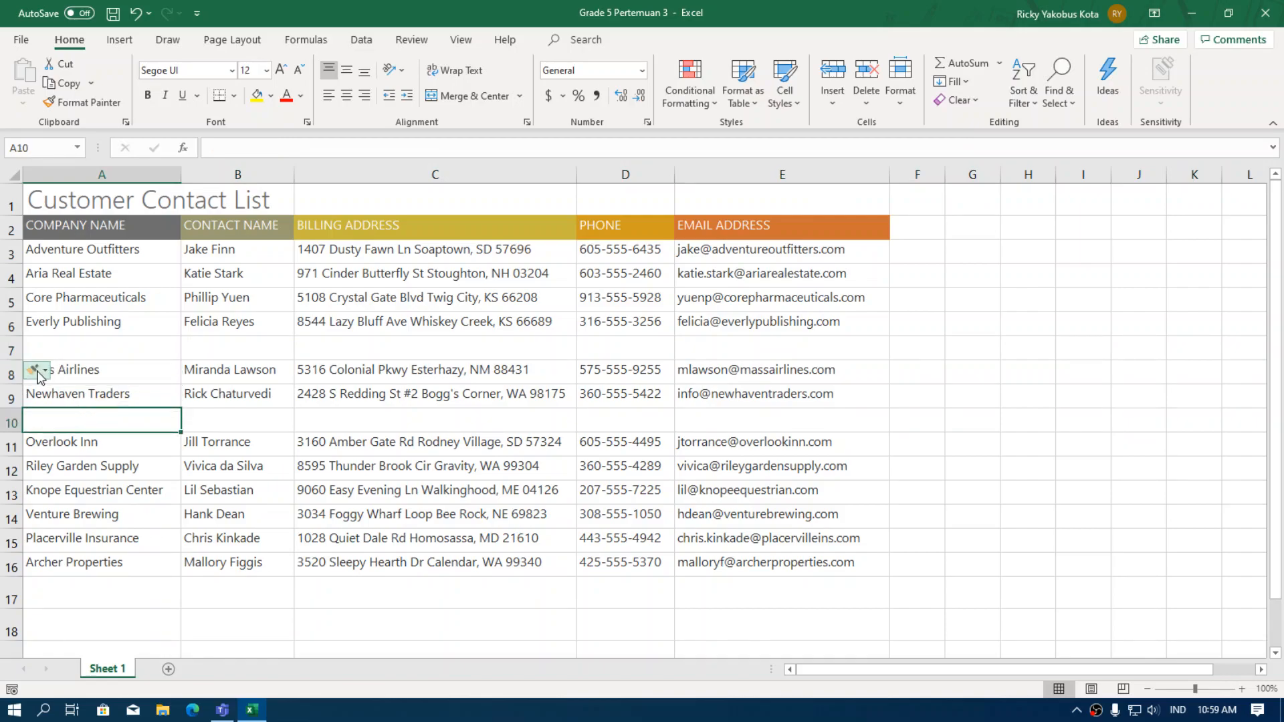
pyautogui.click(37, 371)
pyautogui.click(90, 394)
pyautogui.click(102, 370)
pyautogui.click(119, 353)
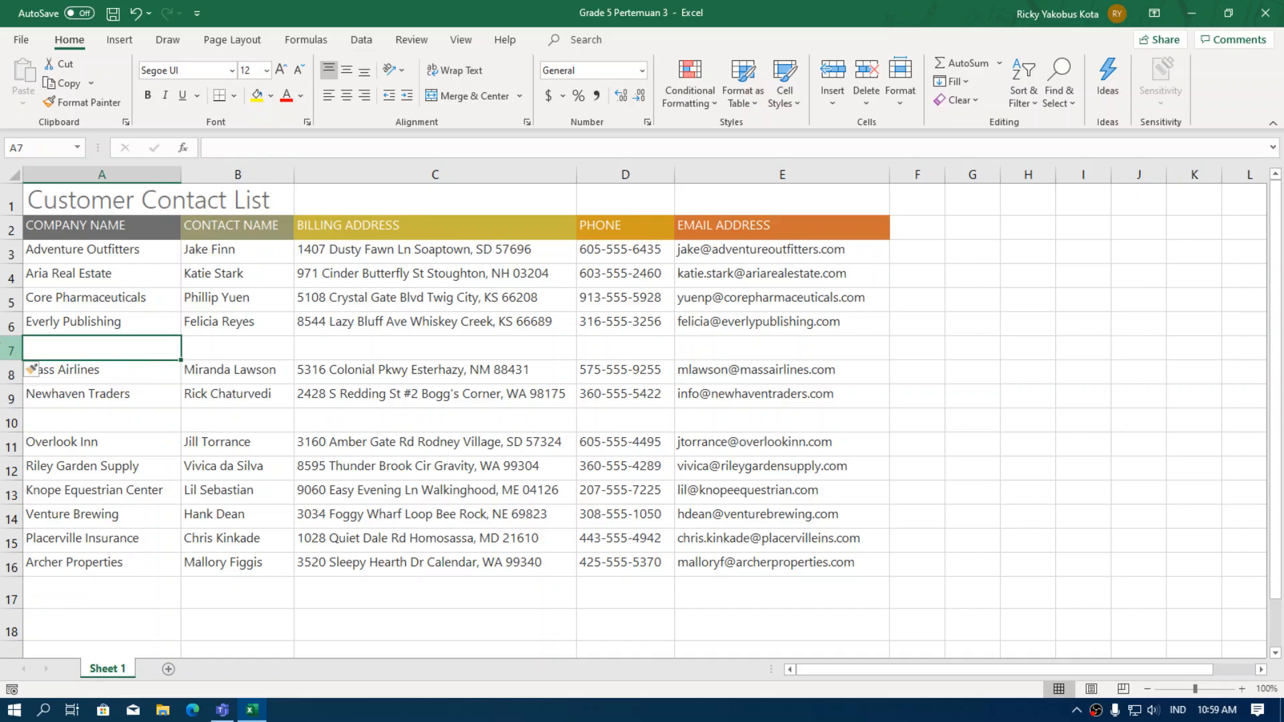
# Delete the blank row above Mass Airlines and the blank row above Overlook Inn.
pyautogui.click(6, 347)
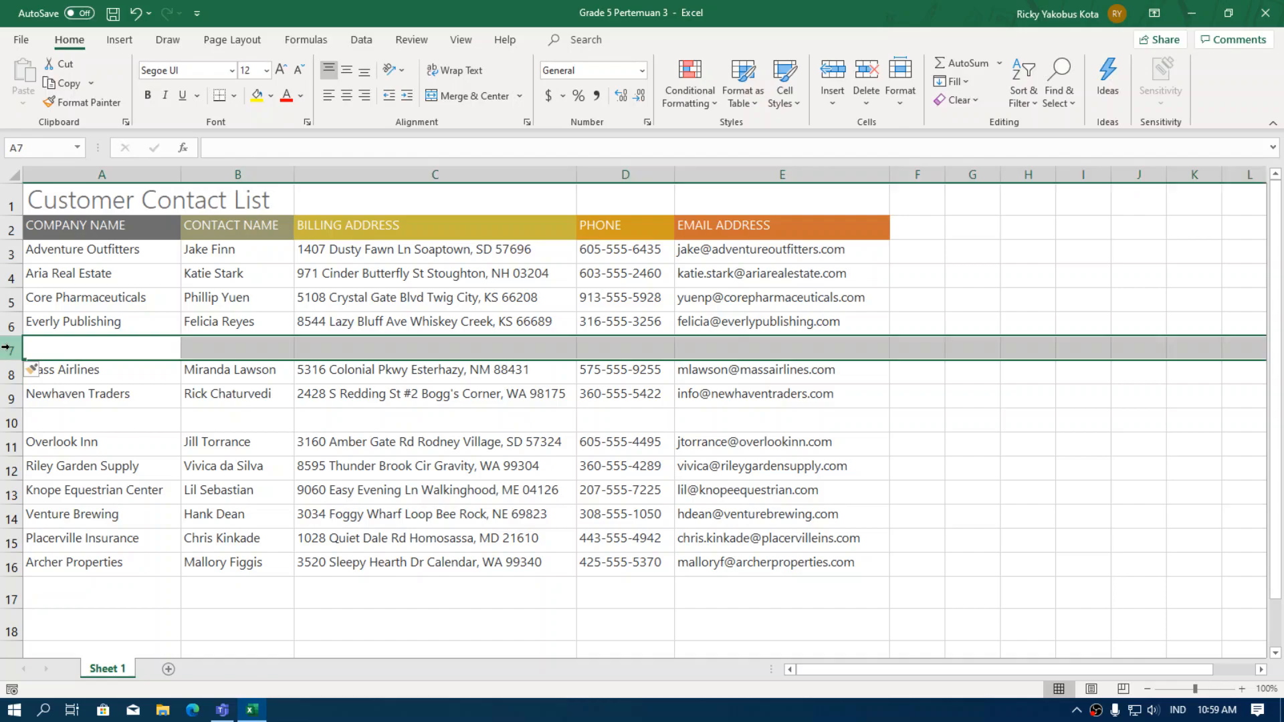
pyautogui.click(866, 74)
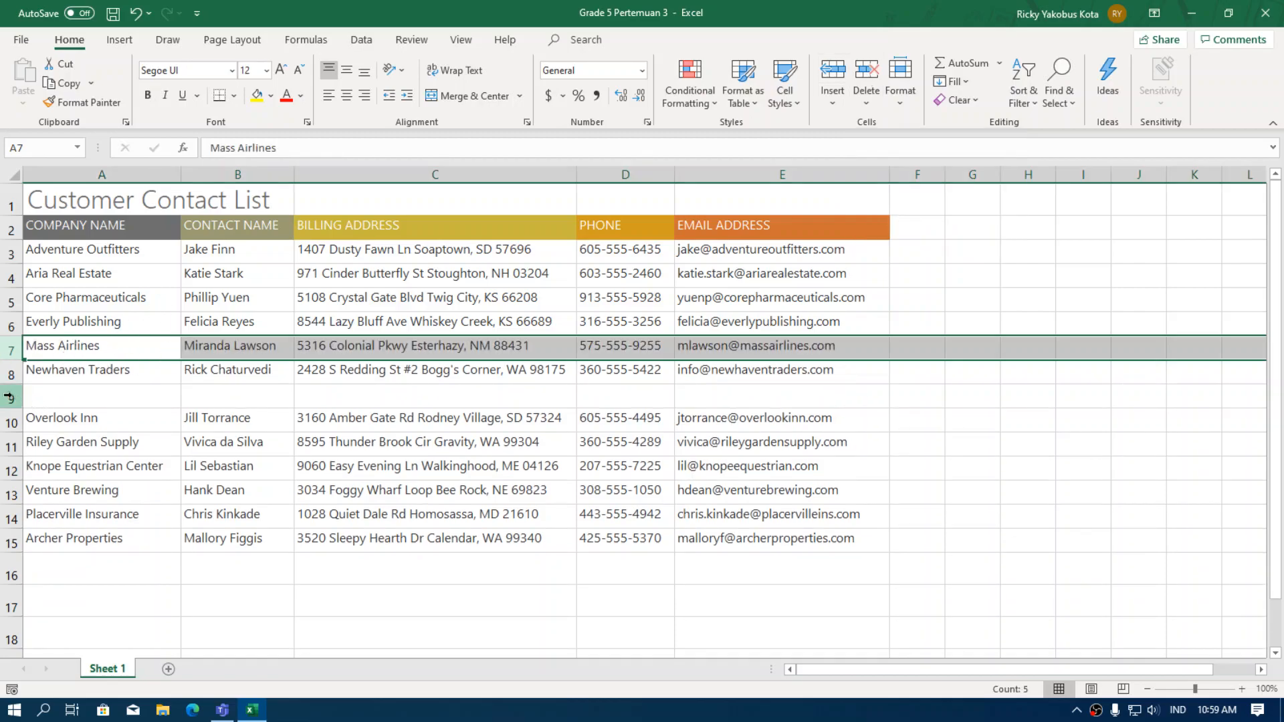
pyautogui.click(10, 399)
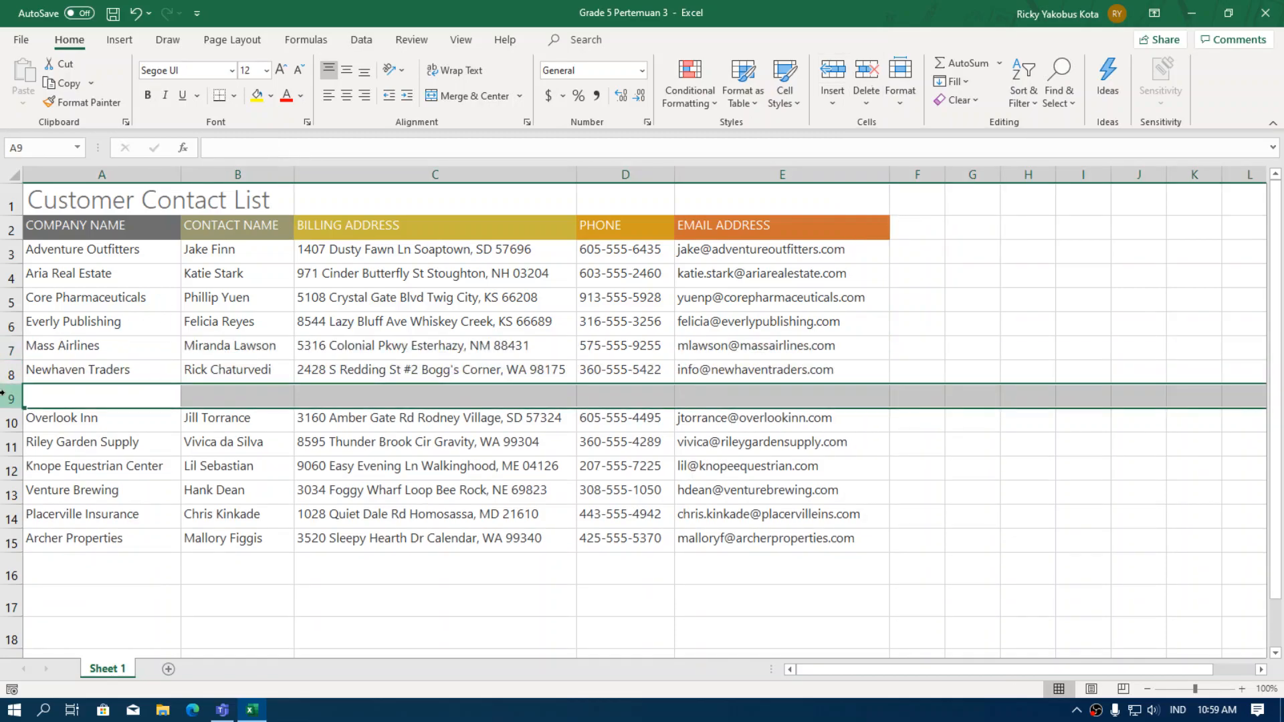
pyautogui.rightClick(8, 402)
pyautogui.click(11, 397)
pyautogui.click(12, 395)
pyautogui.rightClick(7, 395)
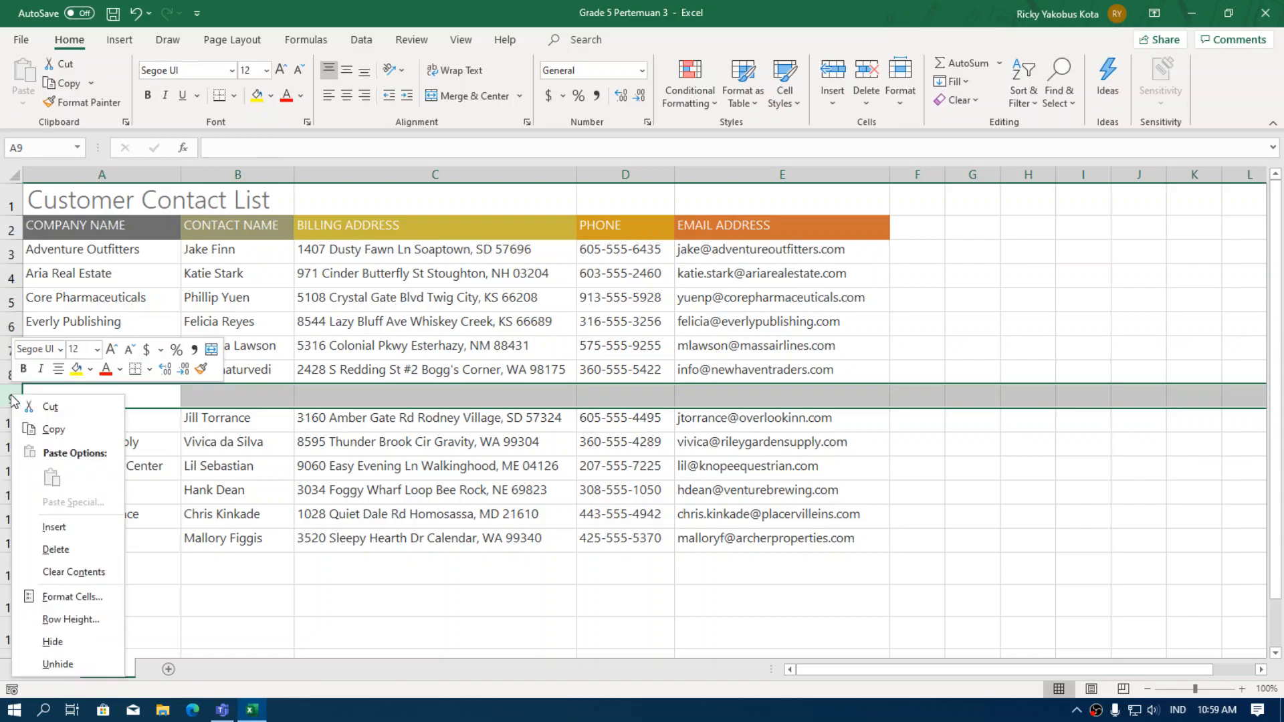
pyautogui.click(51, 551)
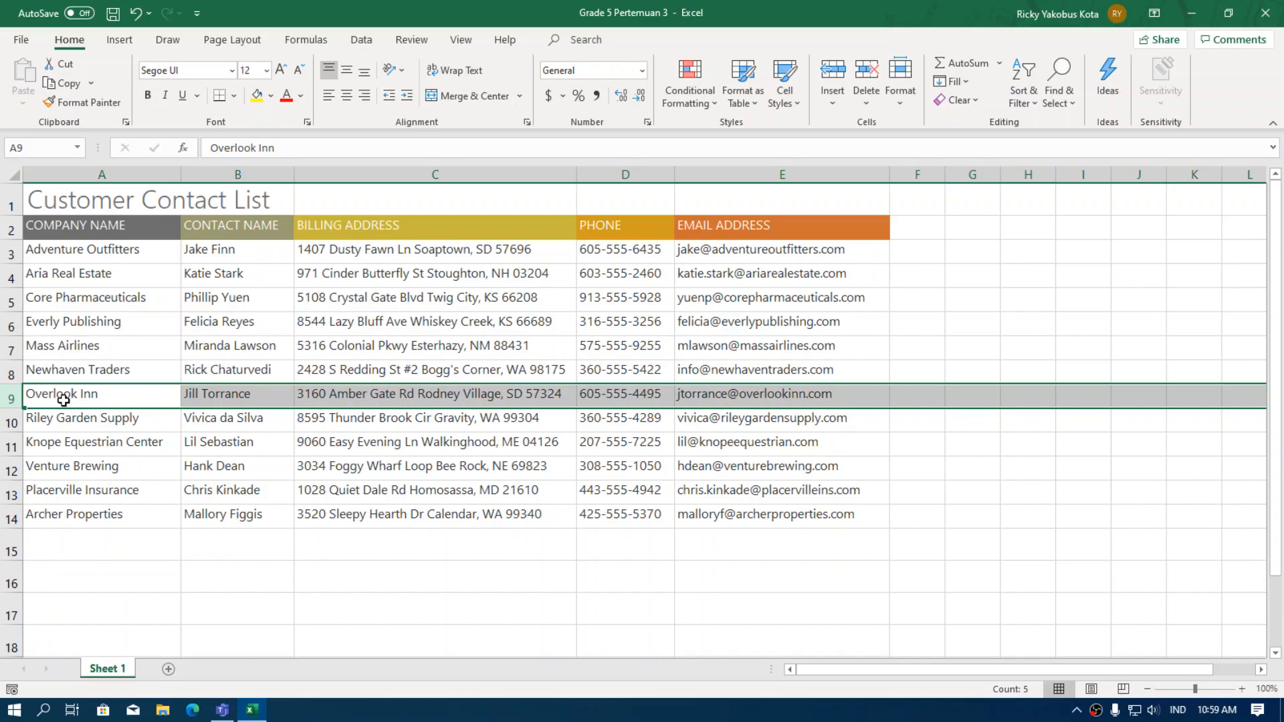
pyautogui.click(107, 490)
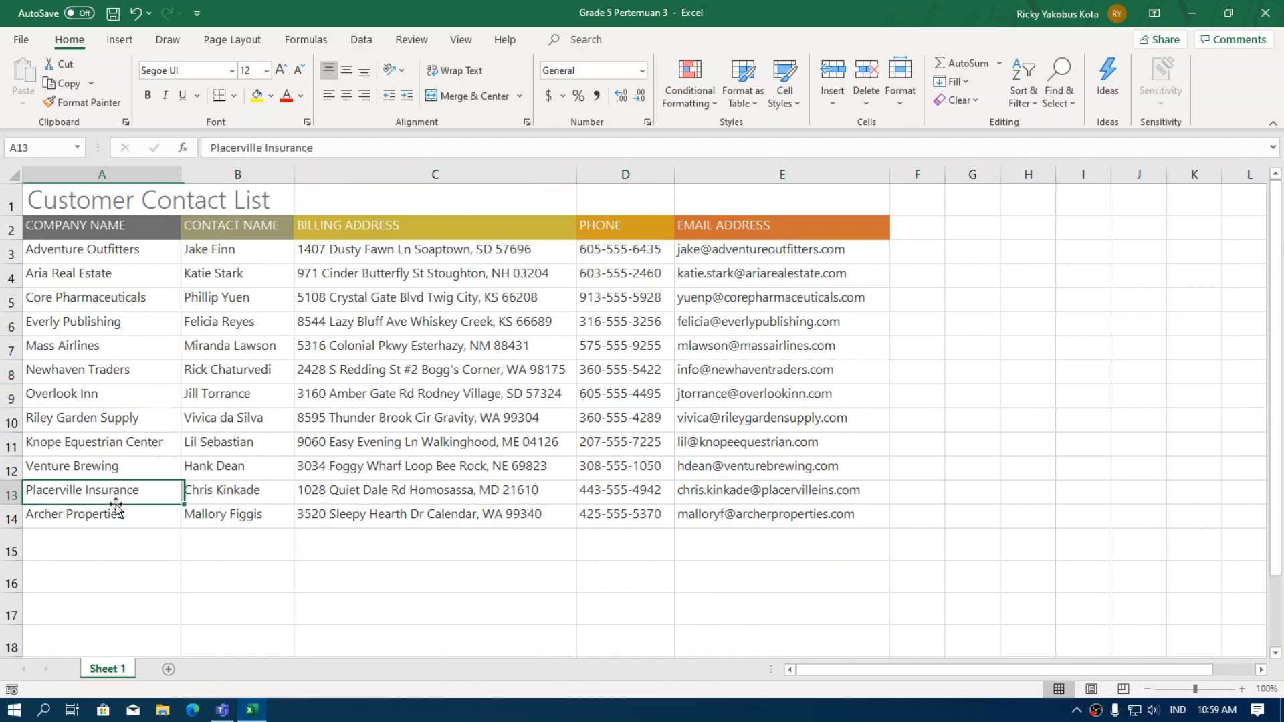
pyautogui.click(70, 554)
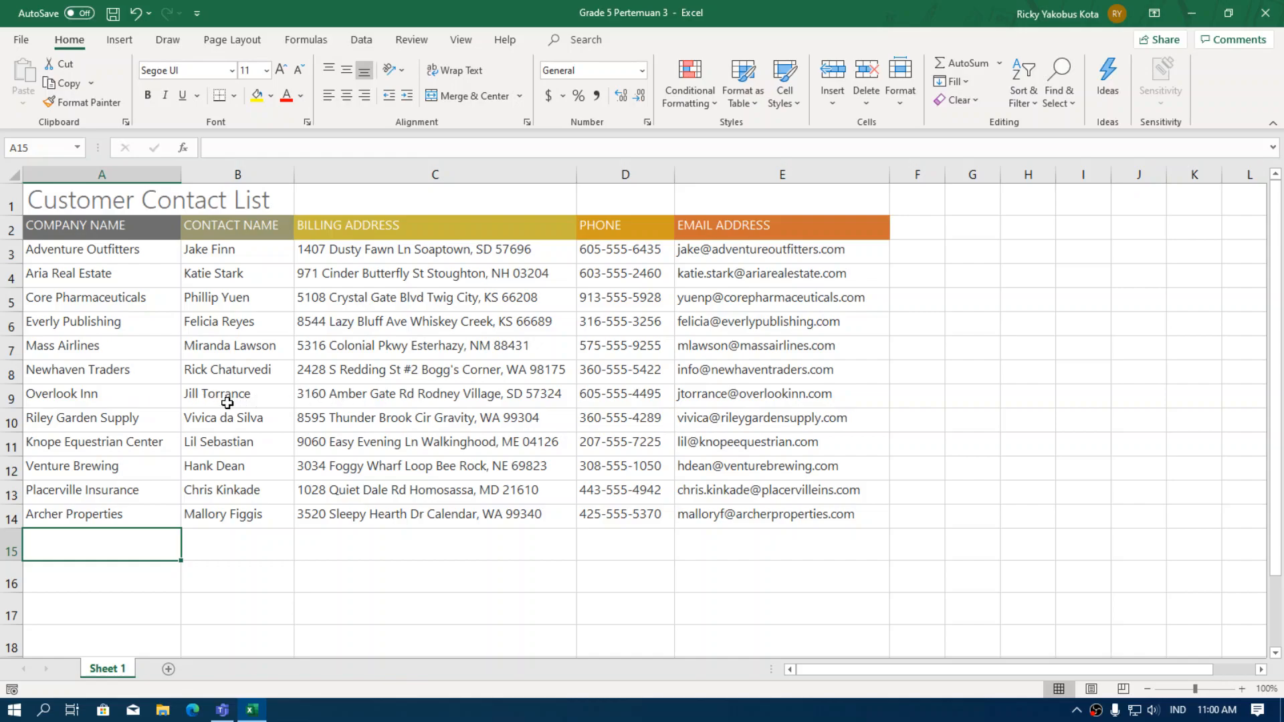
# Clear the contents of the Overlook Inn record in row 9, keeping the empty row in place.
pyautogui.click(8, 399)
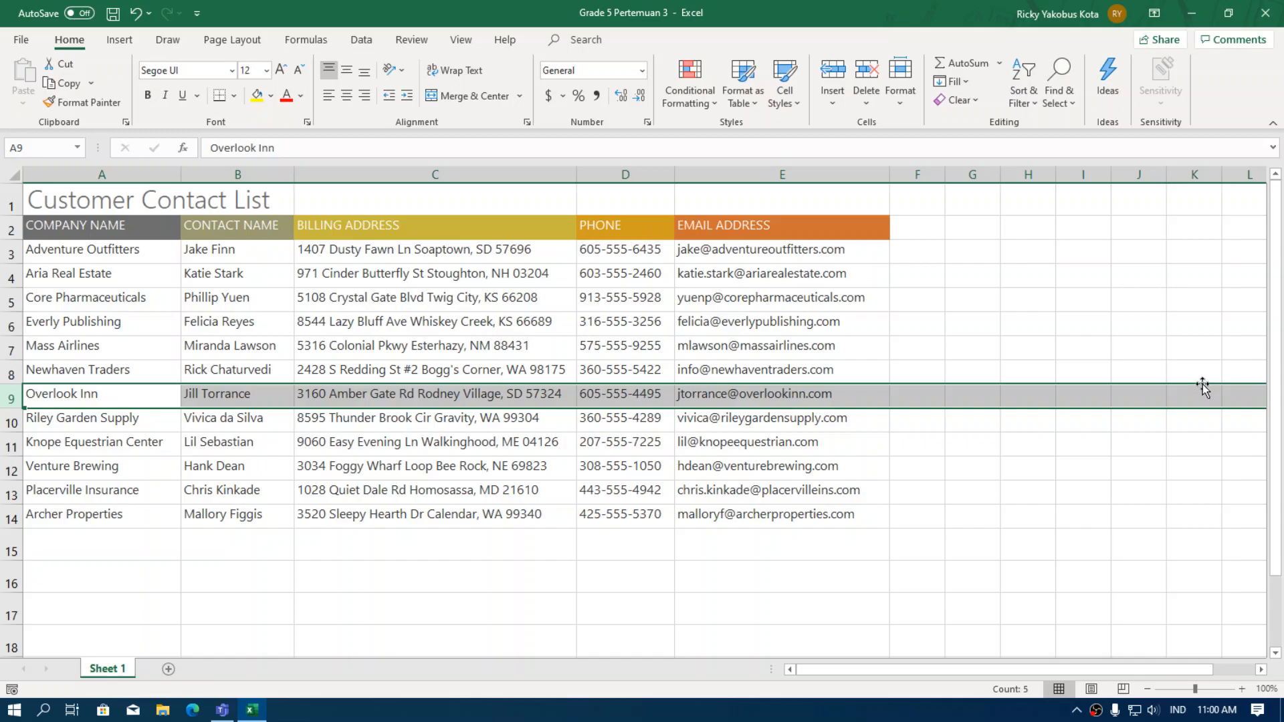
pyautogui.click(969, 102)
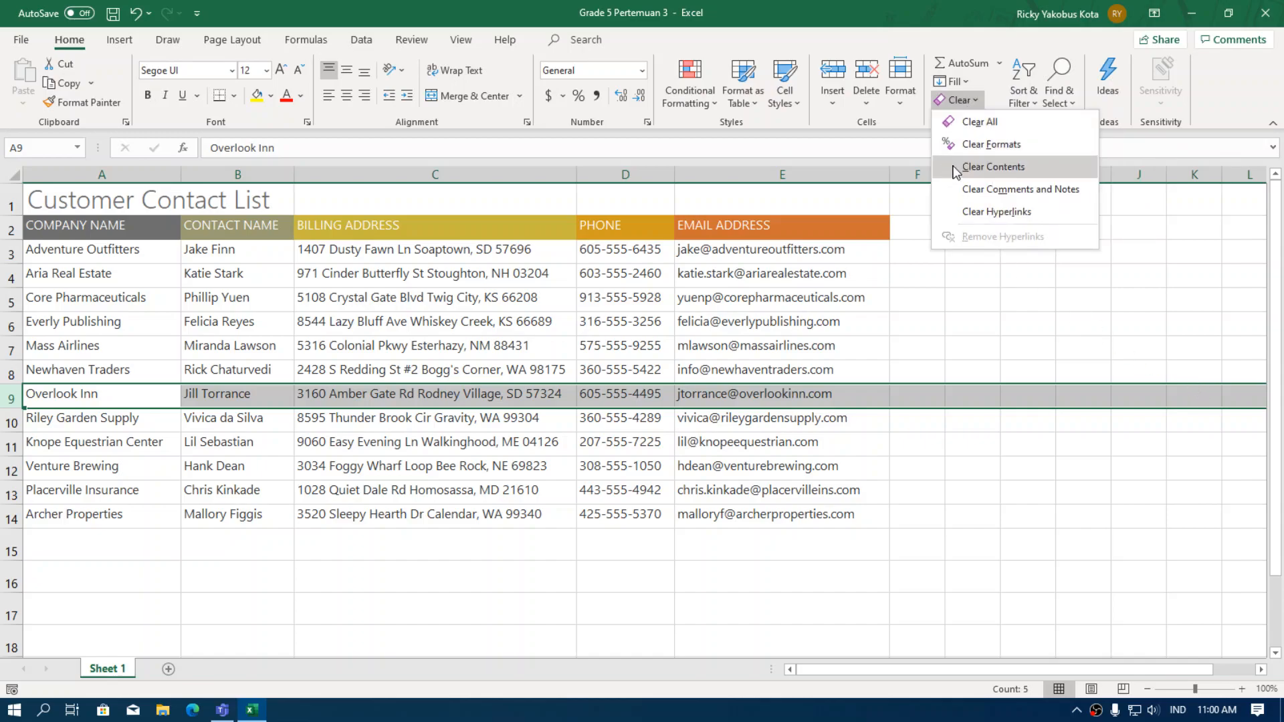
pyautogui.click(1018, 167)
pyautogui.click(619, 602)
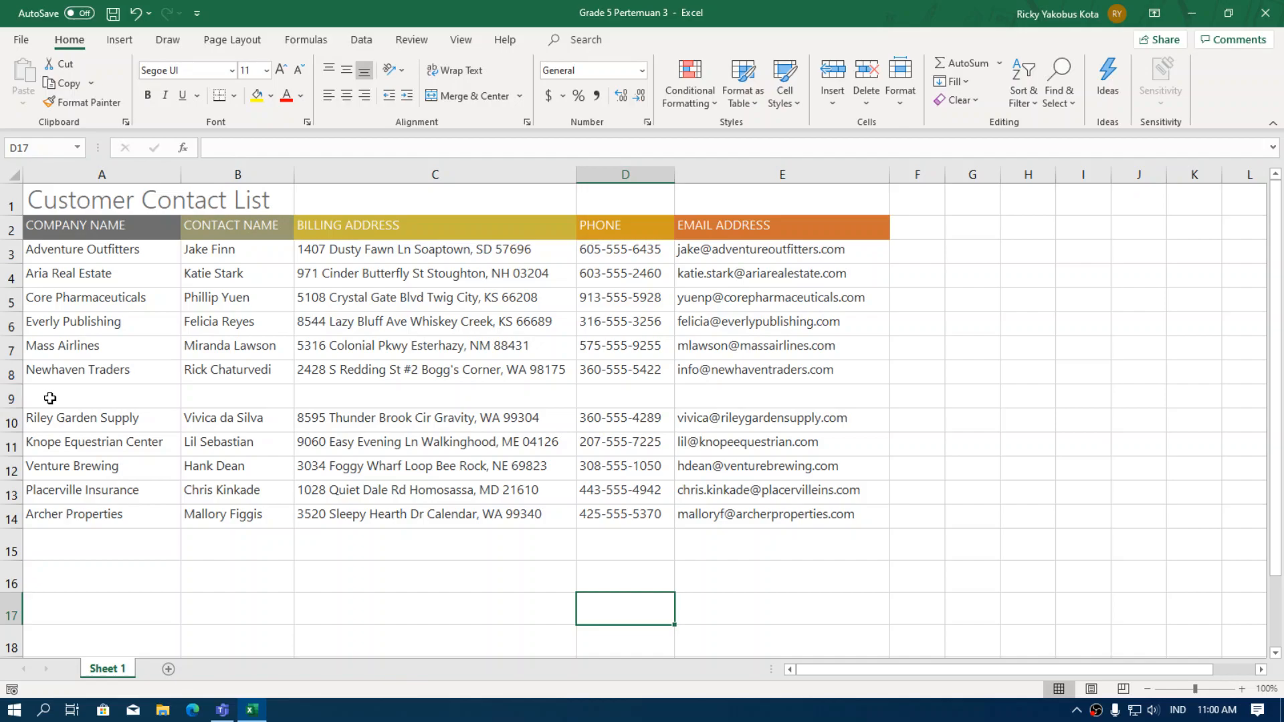
# Undo the clearing of the Overlook Inn record in row 9.
pyautogui.hotkey('ctrl', 'z')
pyautogui.click(367, 568)
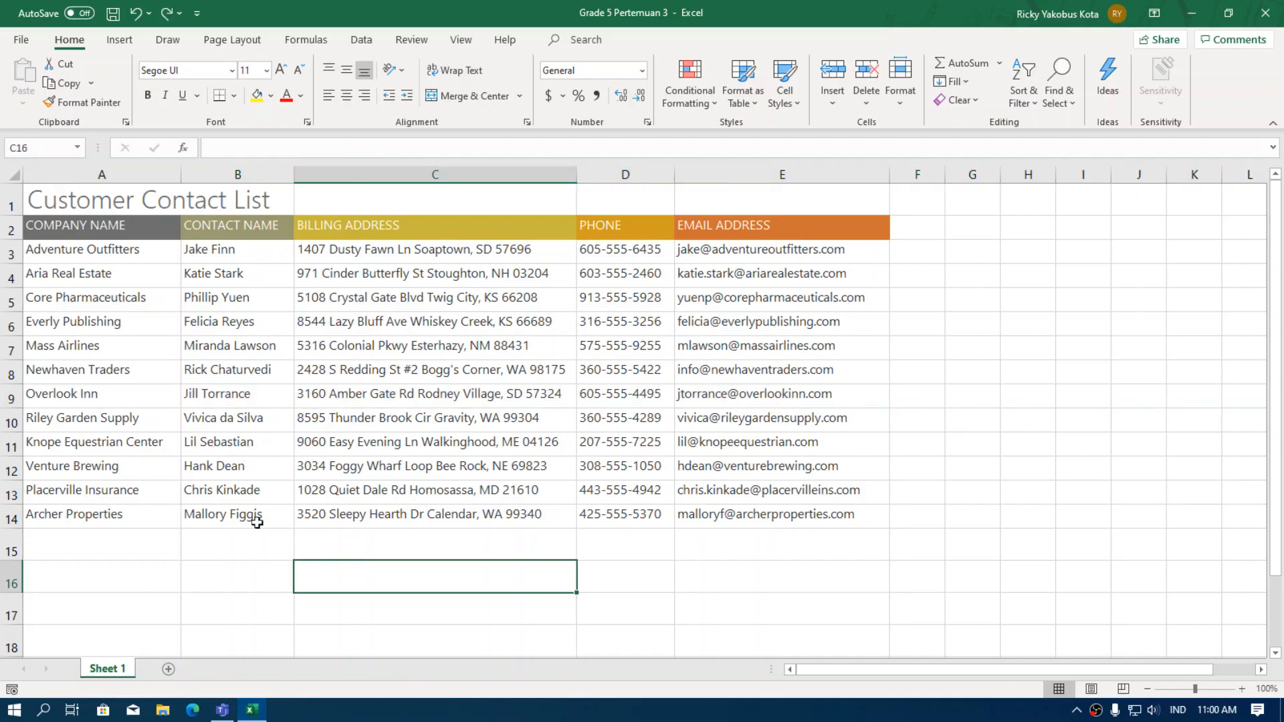
# Delete the entire Overlook Inn row 9, and undo the deletion.
pyautogui.click(9, 398)
pyautogui.rightClick(9, 399)
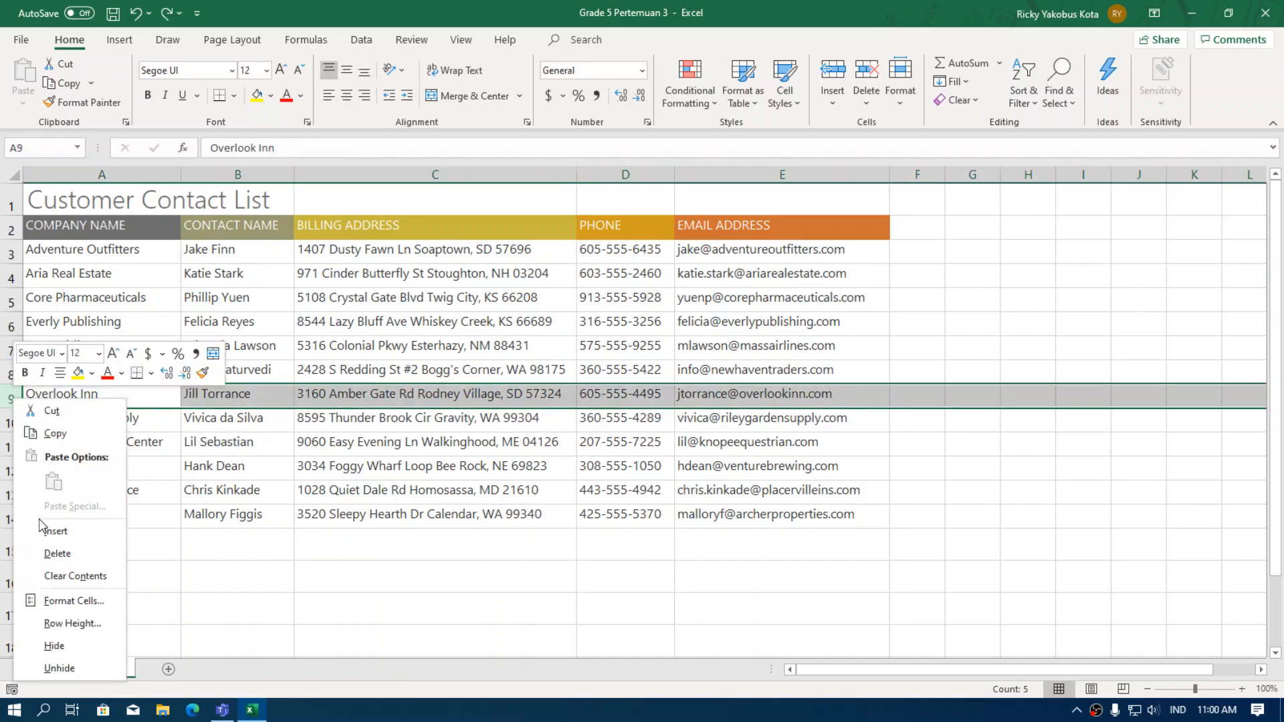
pyautogui.click(48, 554)
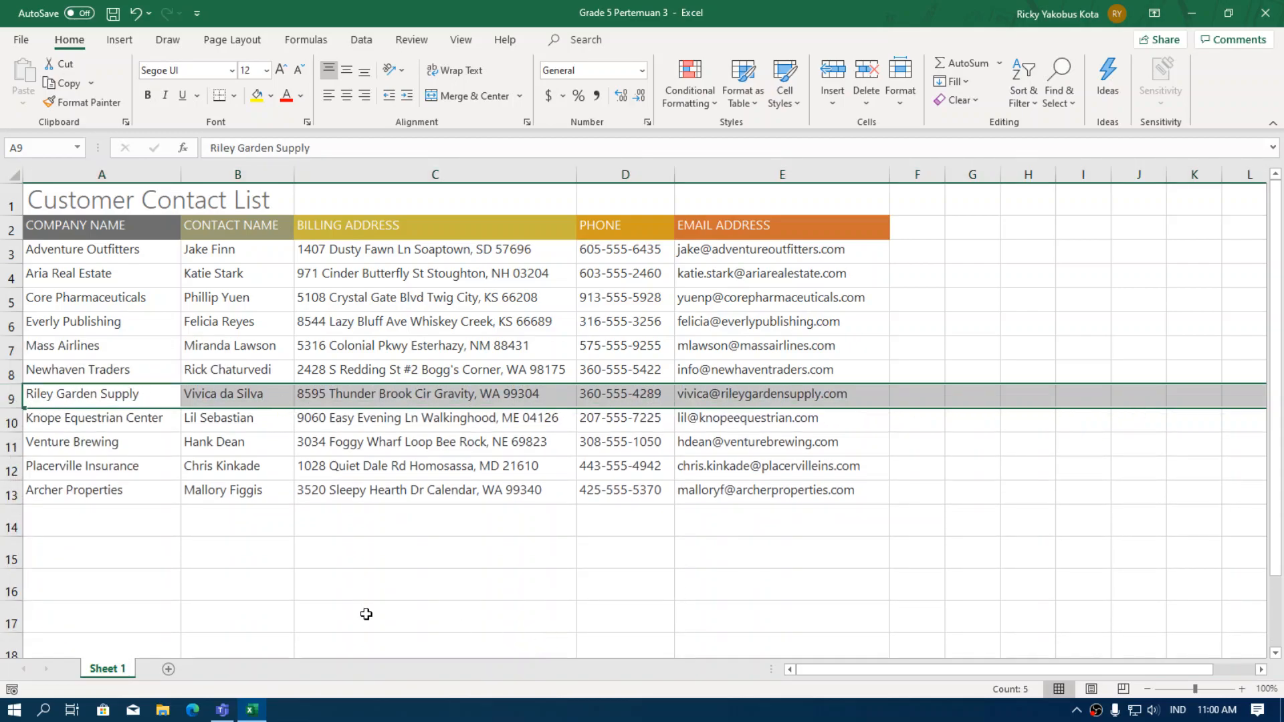
pyautogui.hotkey('ctrl', 'z')
pyautogui.click(234, 587)
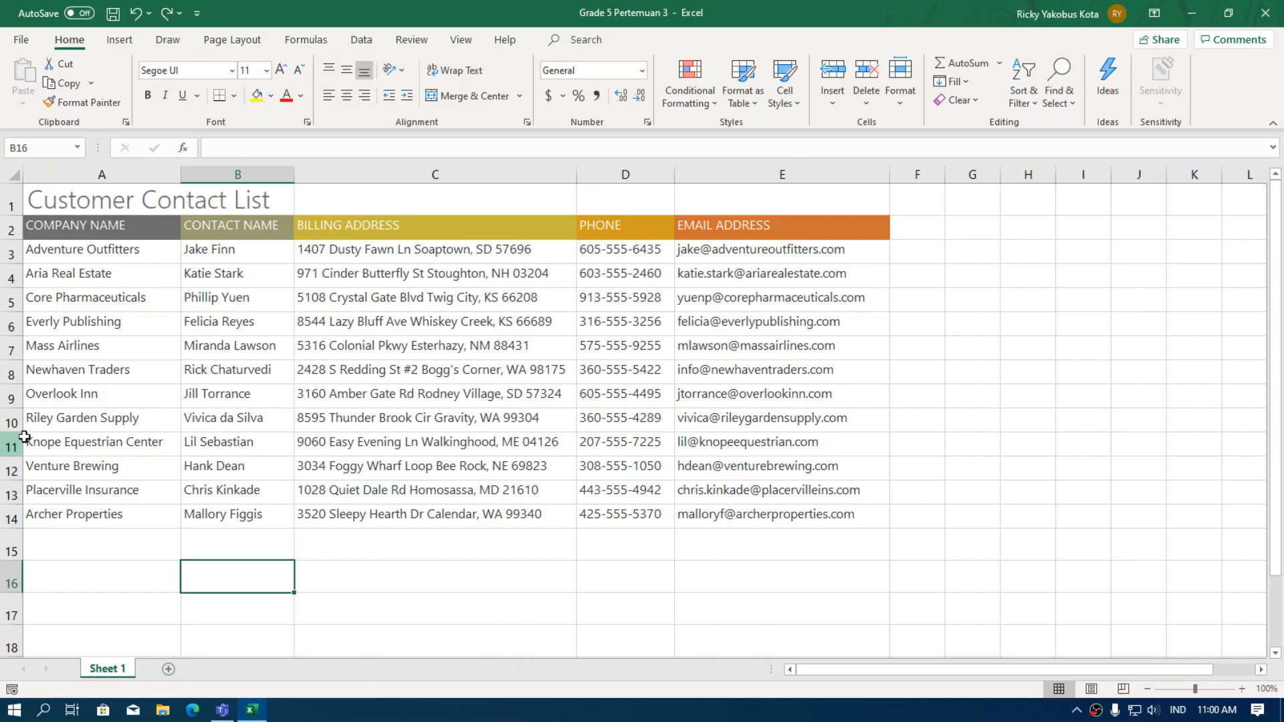
pyautogui.moveTo(58, 421); pyautogui.dragTo(850, 423)
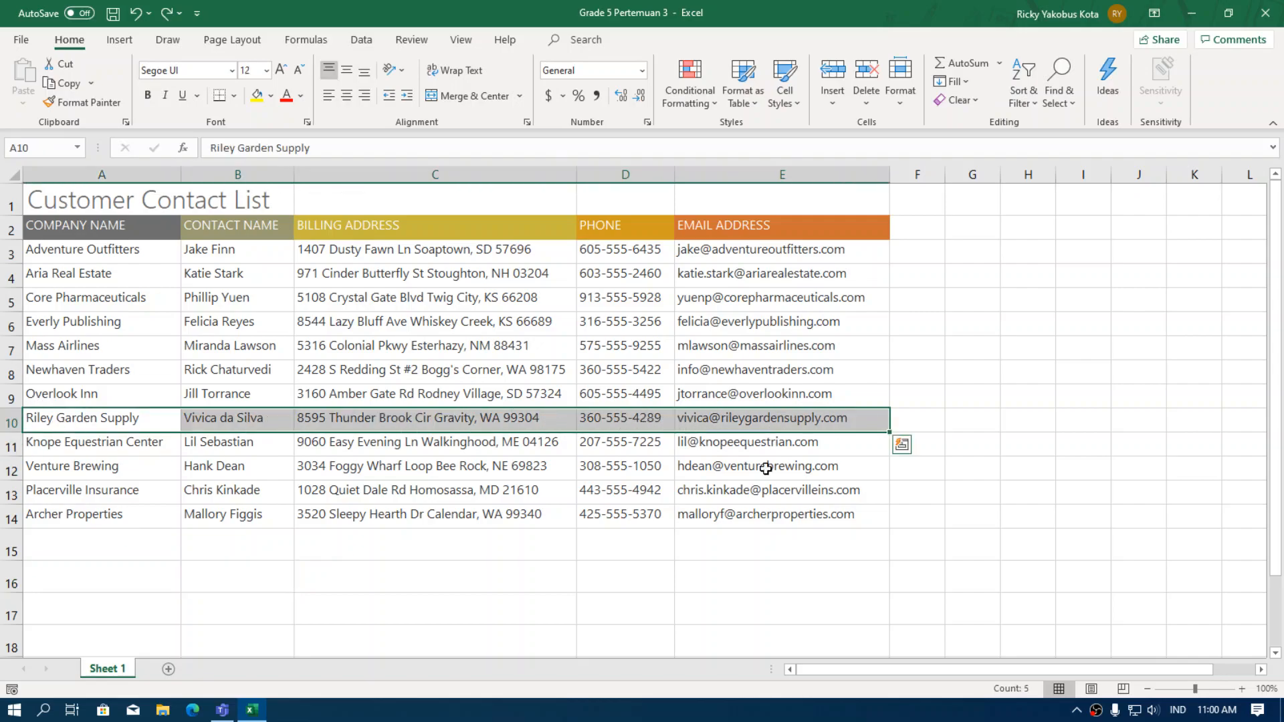
pyautogui.click(722, 580)
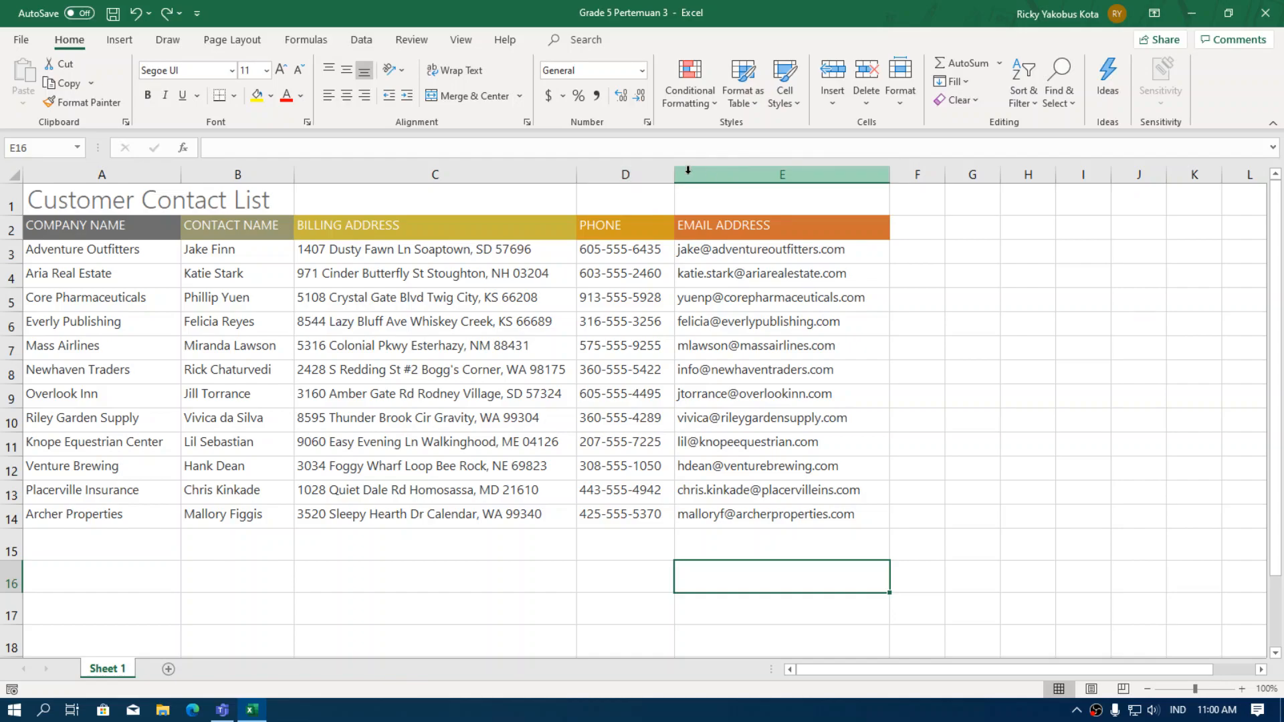
pyautogui.click(615, 223)
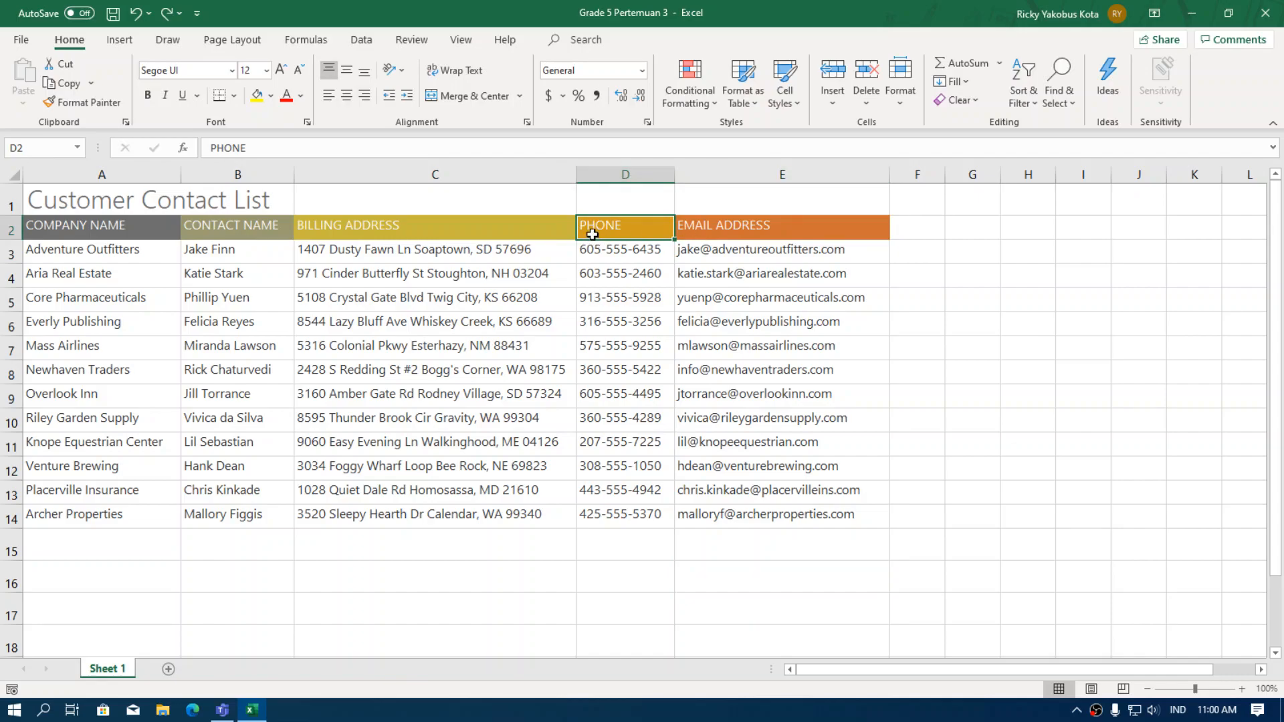
pyautogui.click(719, 575)
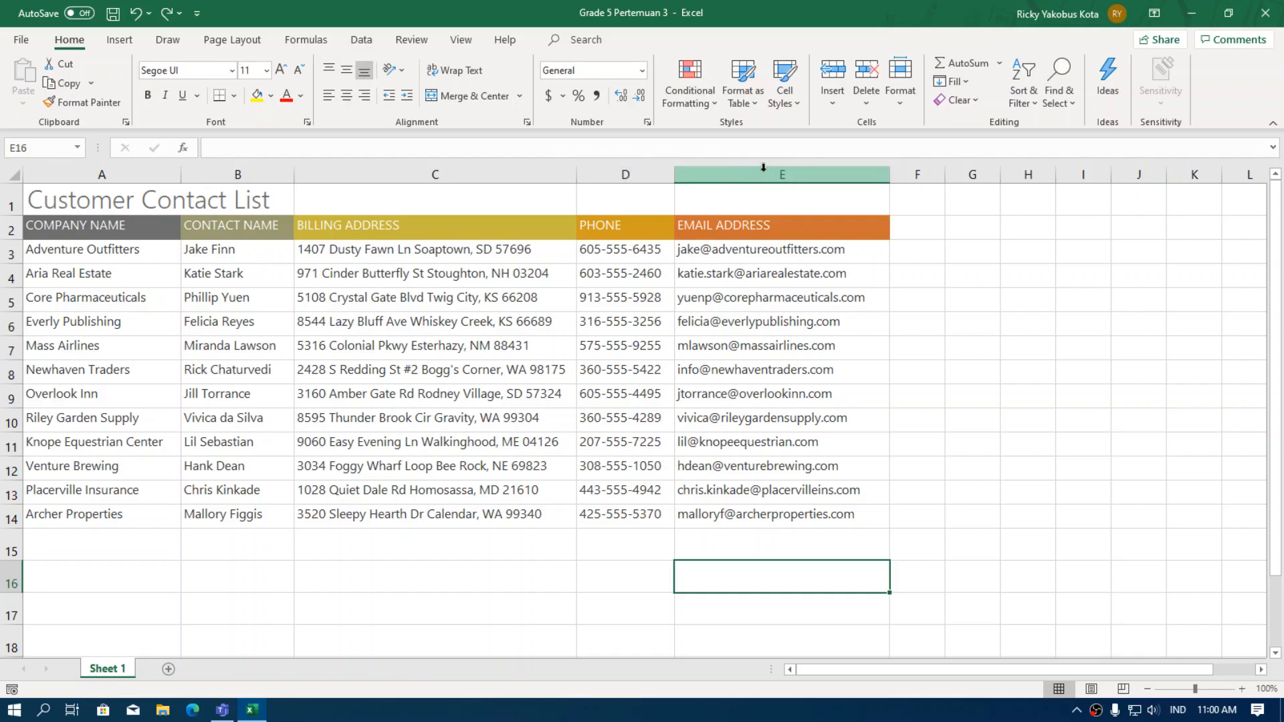
# Insert a blank sheet column between the Phone and Email Address columns.
pyautogui.click(763, 166)
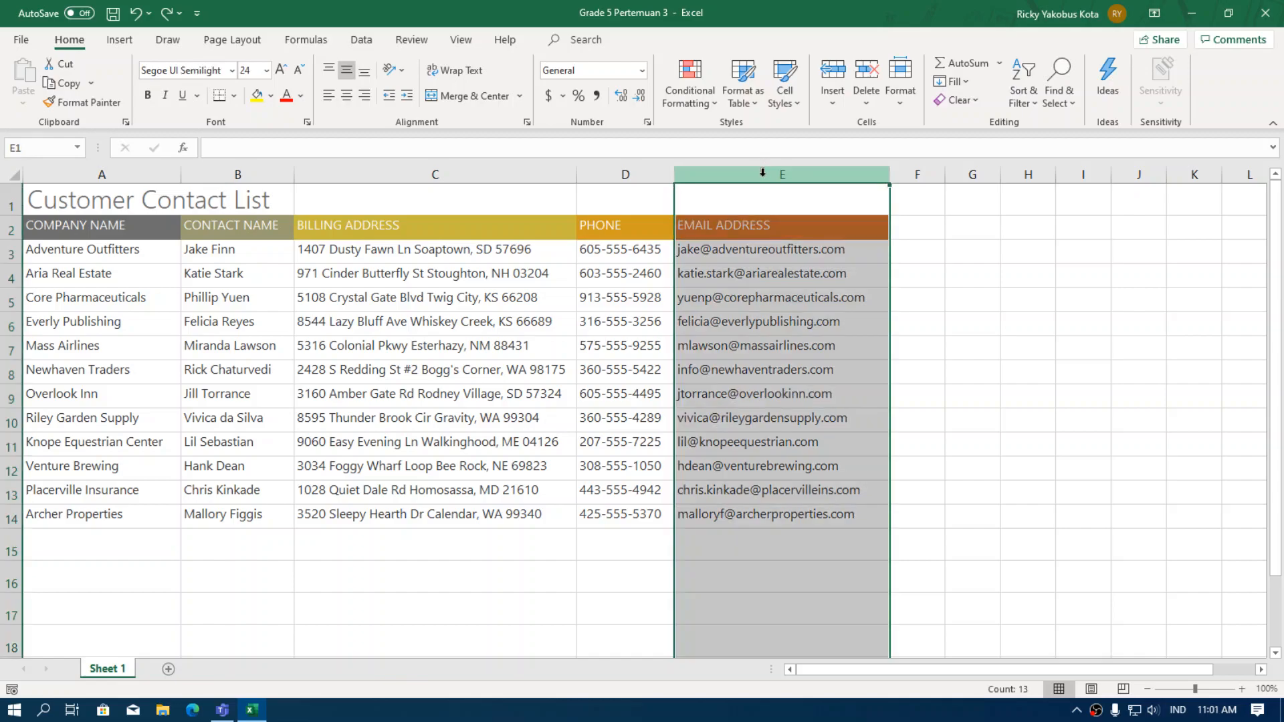
pyautogui.click(837, 104)
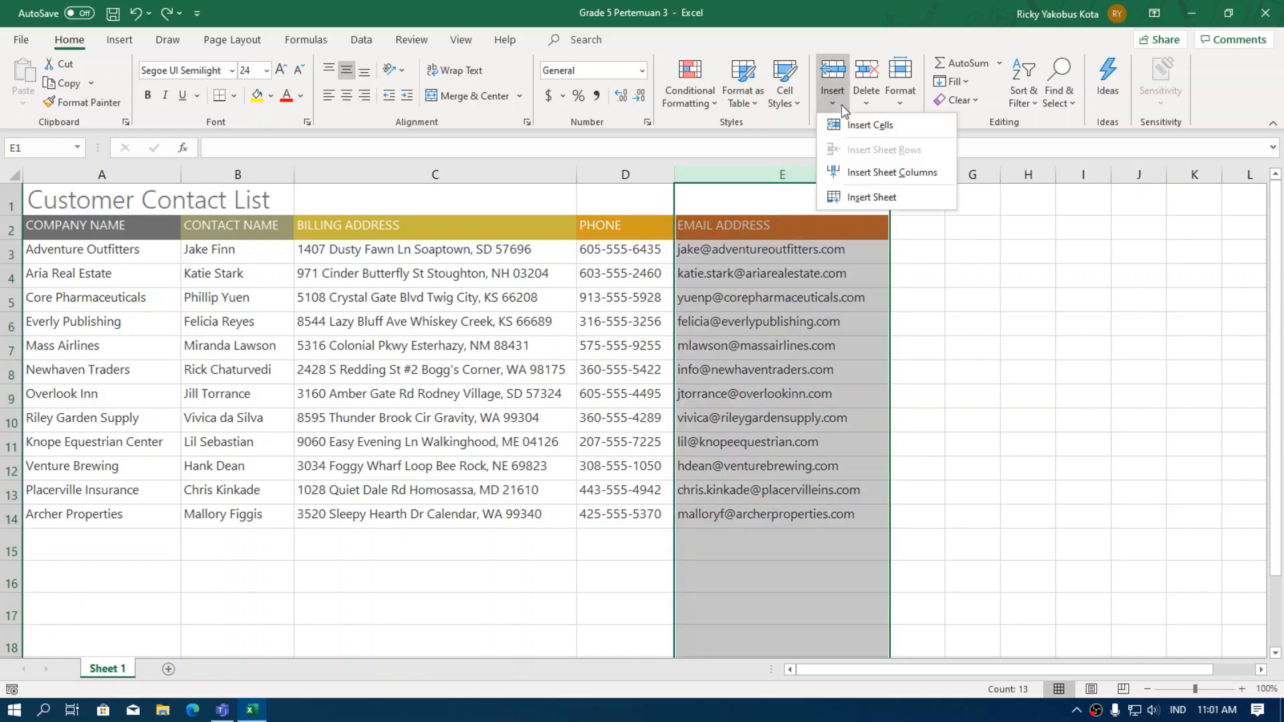
pyautogui.click(880, 175)
pyautogui.click(715, 230)
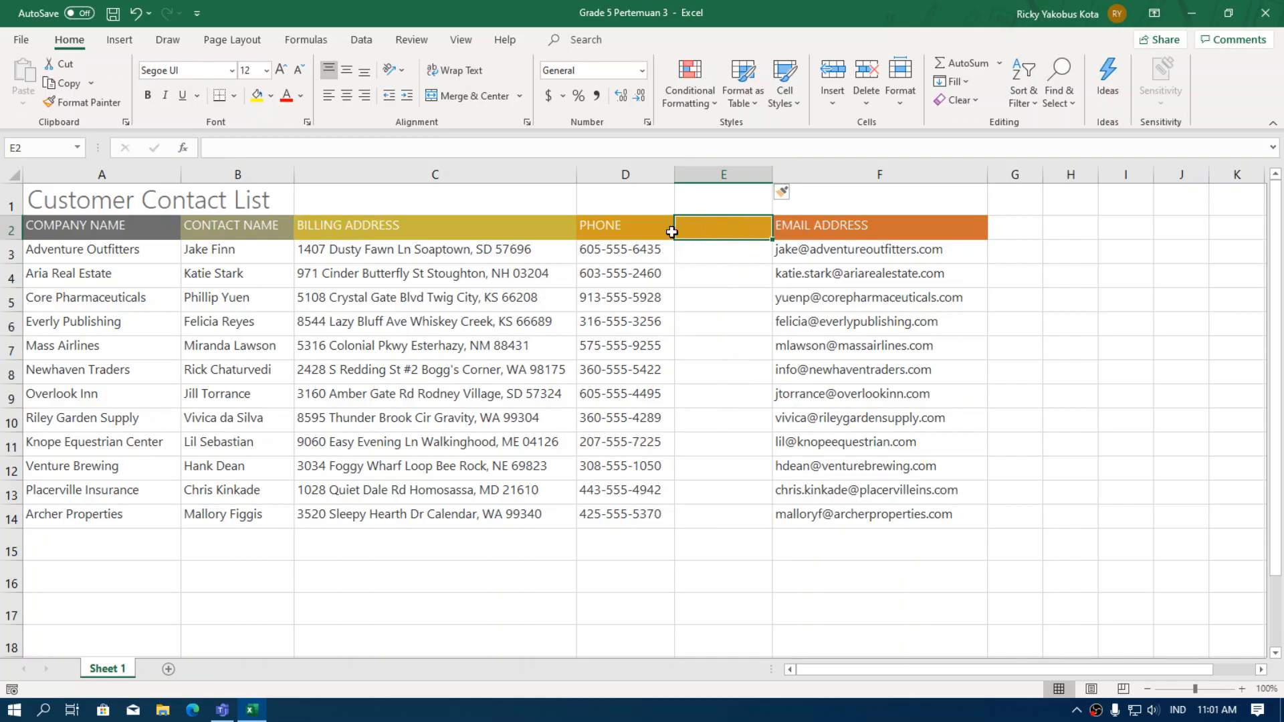
pyautogui.click(725, 262)
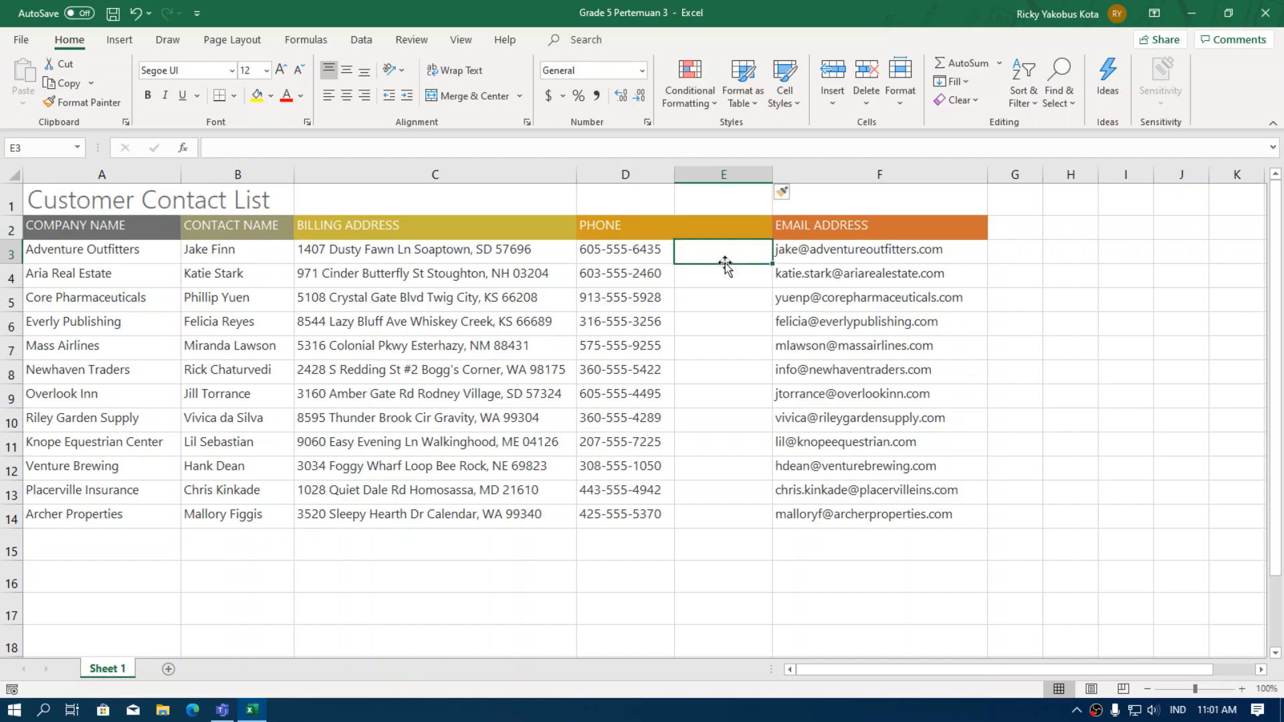
# Enter the heading Grade in cell E2 of the blank column beside Phone.
pyautogui.click(728, 232)
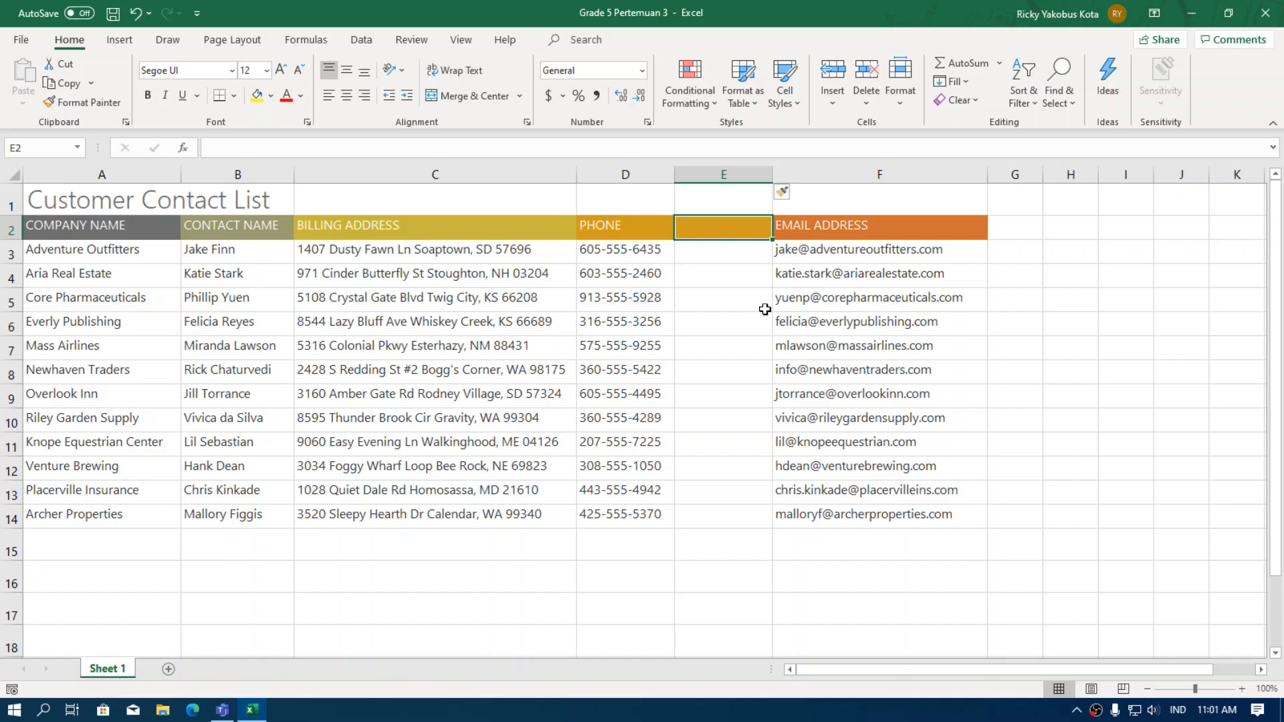
pyautogui.press('F2')
pyautogui.write('Grade')
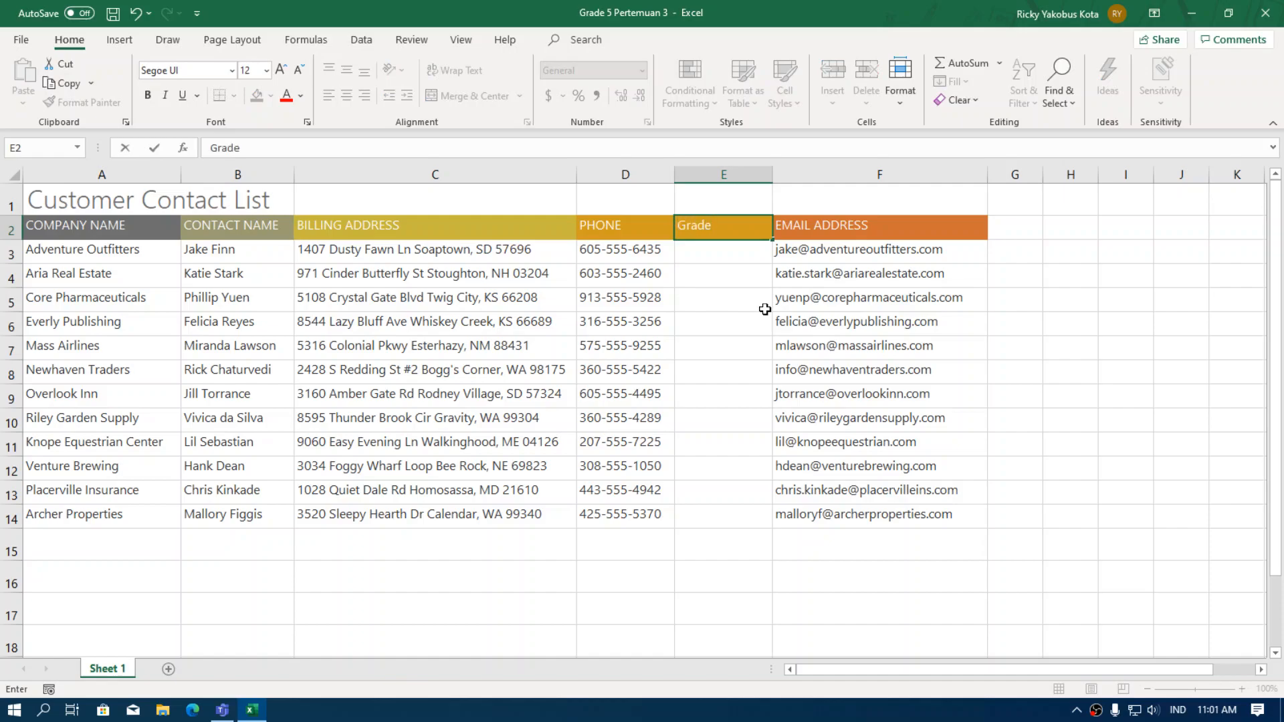
pyautogui.click(729, 252)
pyautogui.click(722, 230)
pyautogui.click(713, 266)
pyautogui.click(731, 362)
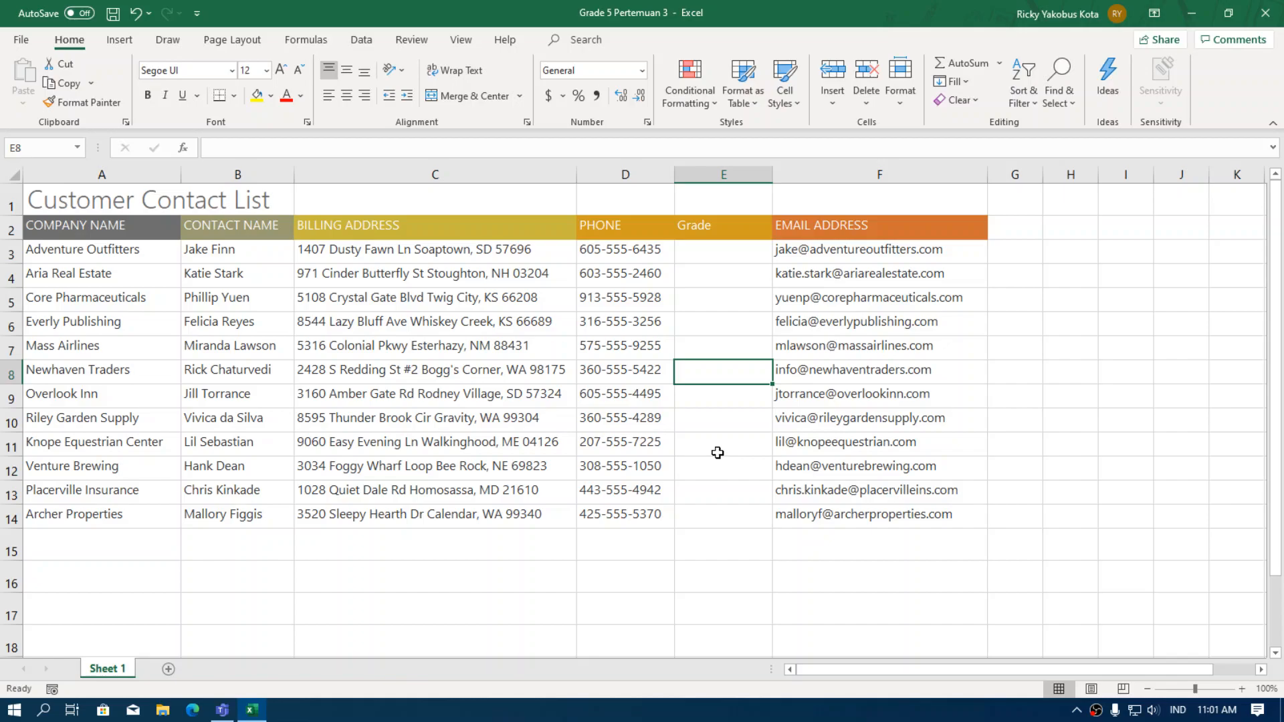
pyautogui.click(724, 219)
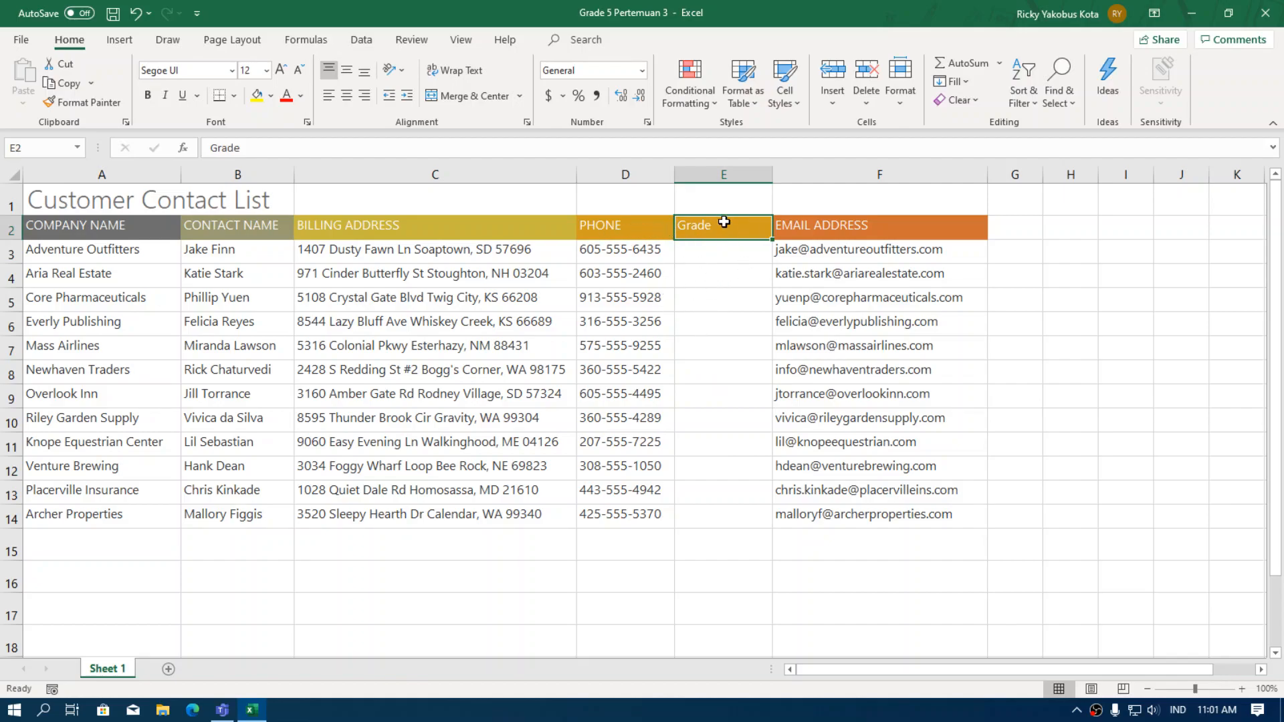
pyautogui.click(603, 227)
pyautogui.click(719, 232)
pyautogui.click(612, 229)
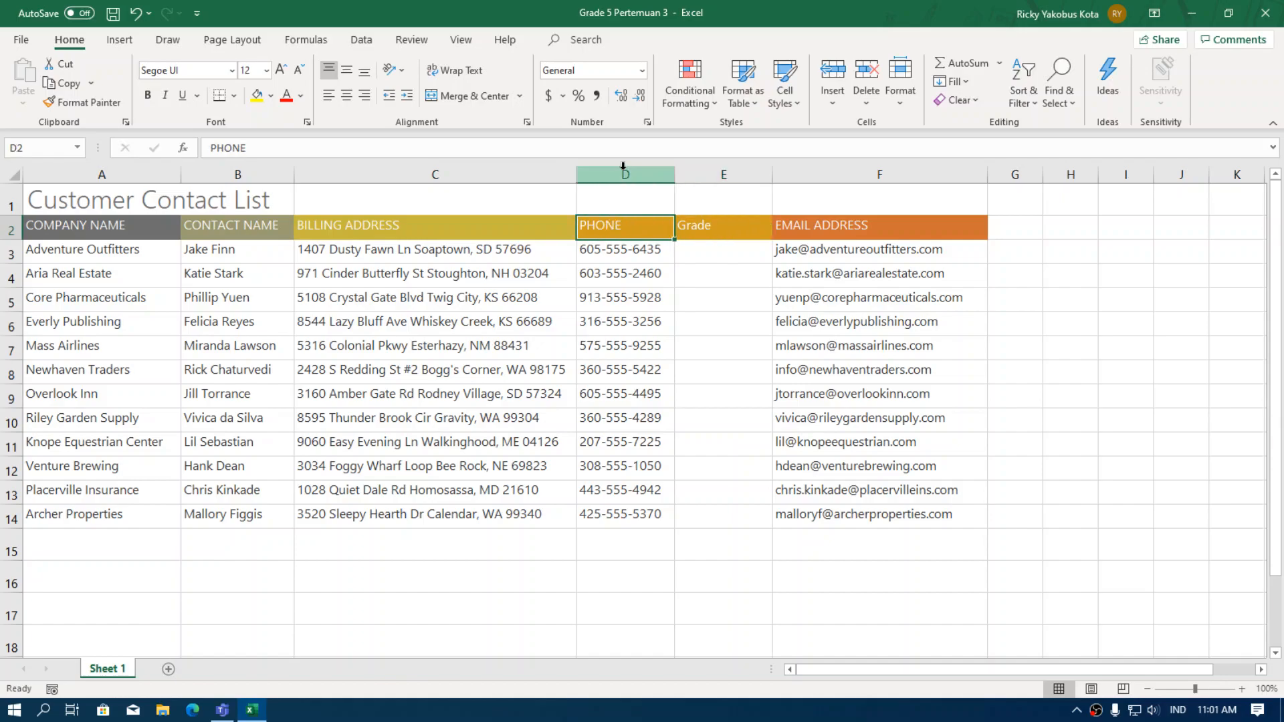
pyautogui.moveTo(619, 220); pyautogui.dragTo(625, 487)
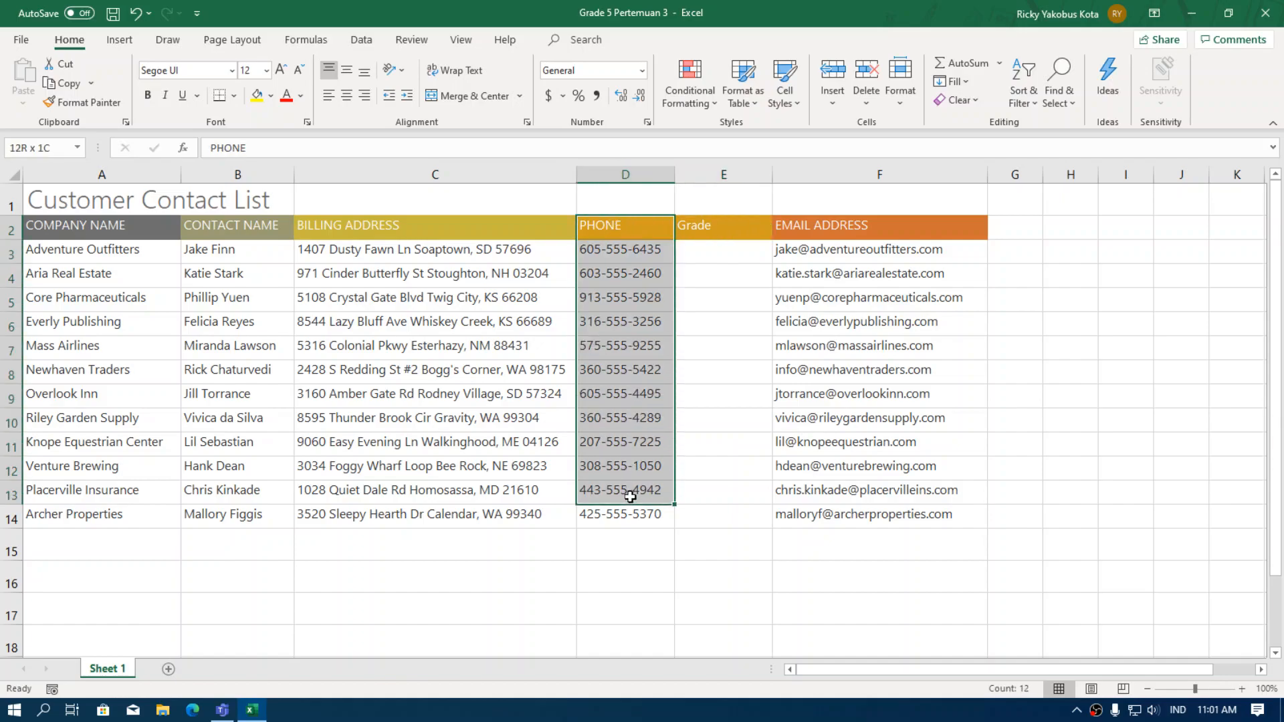
pyautogui.click(729, 411)
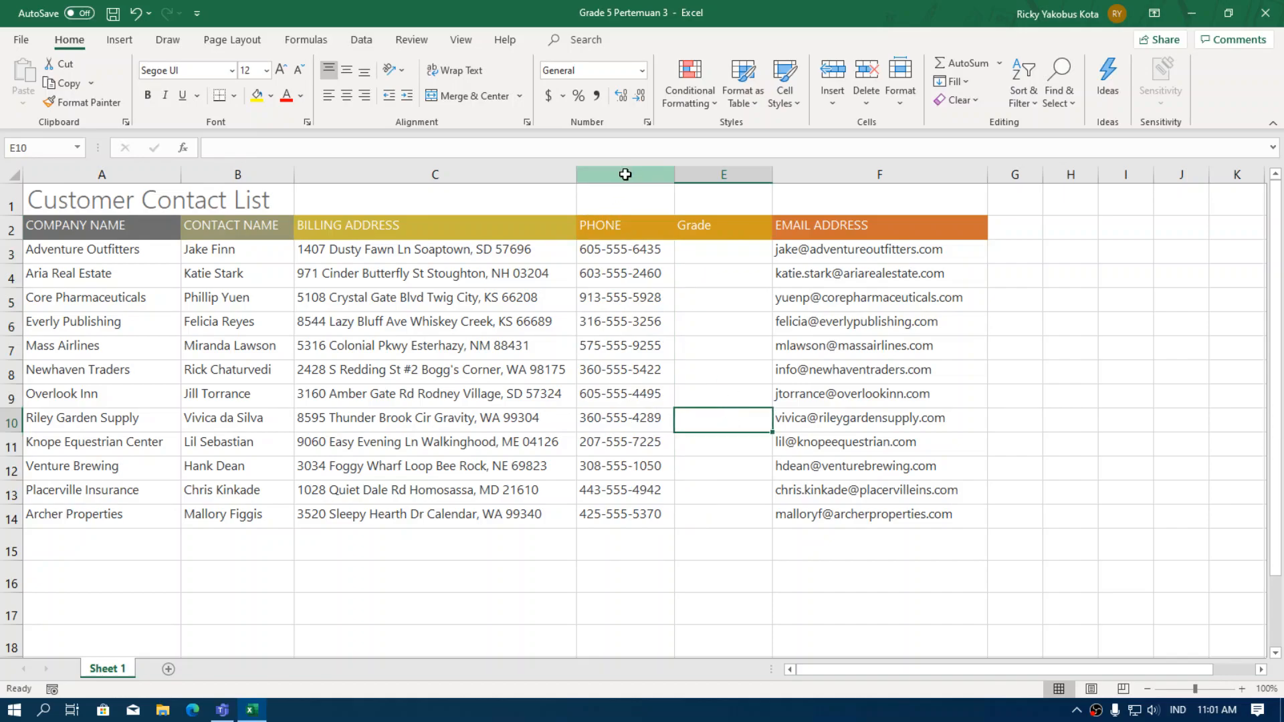
# Cut the entire Phone column D.
pyautogui.click(626, 174)
pyautogui.click(719, 367)
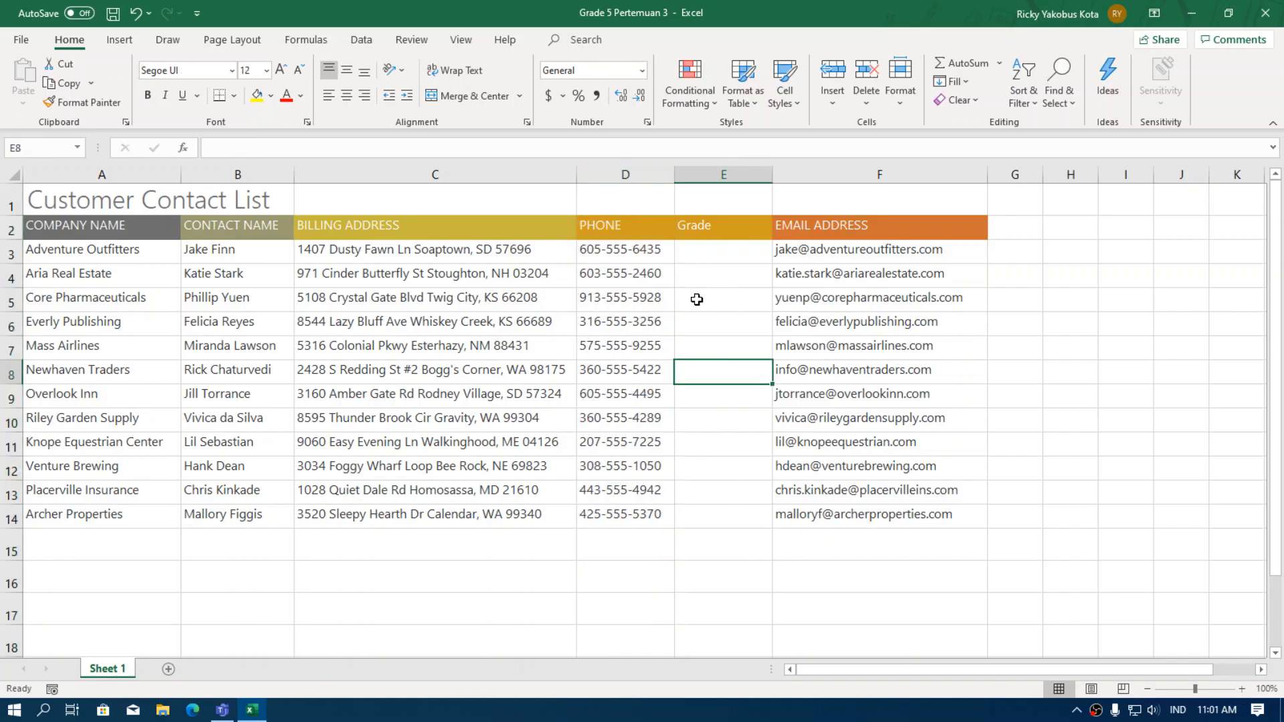
pyautogui.click(625, 173)
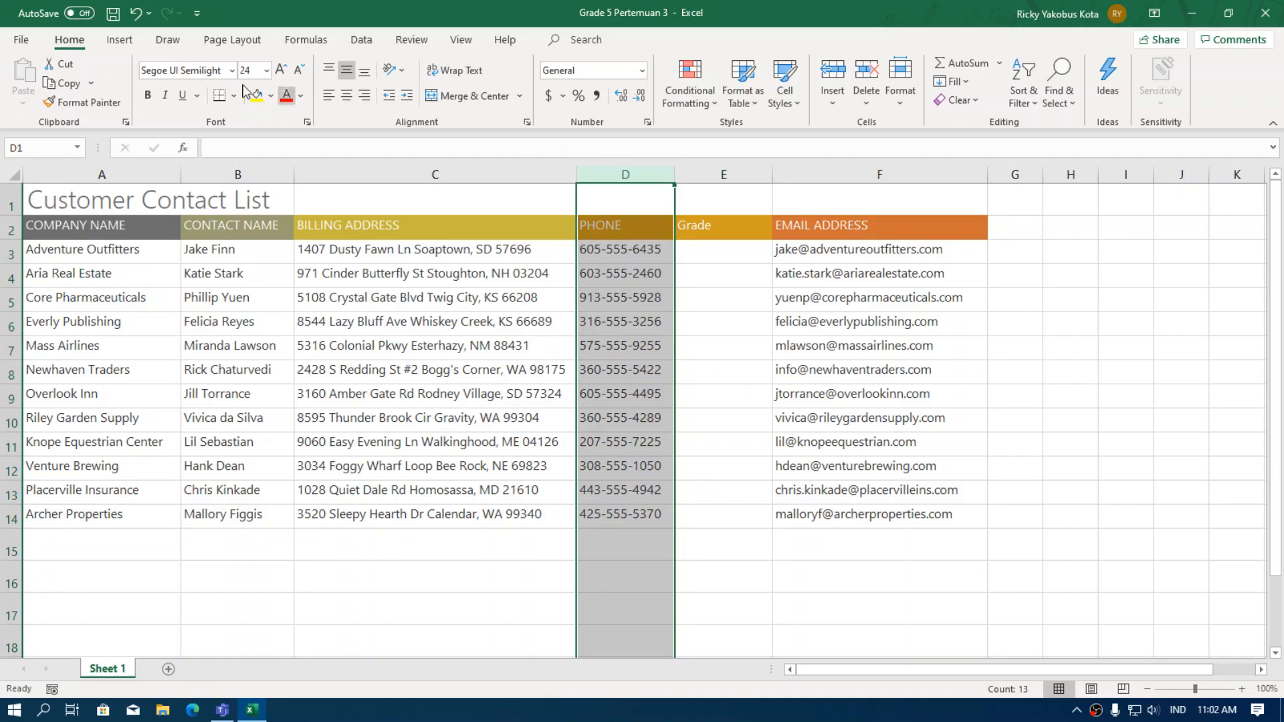
pyautogui.click(72, 67)
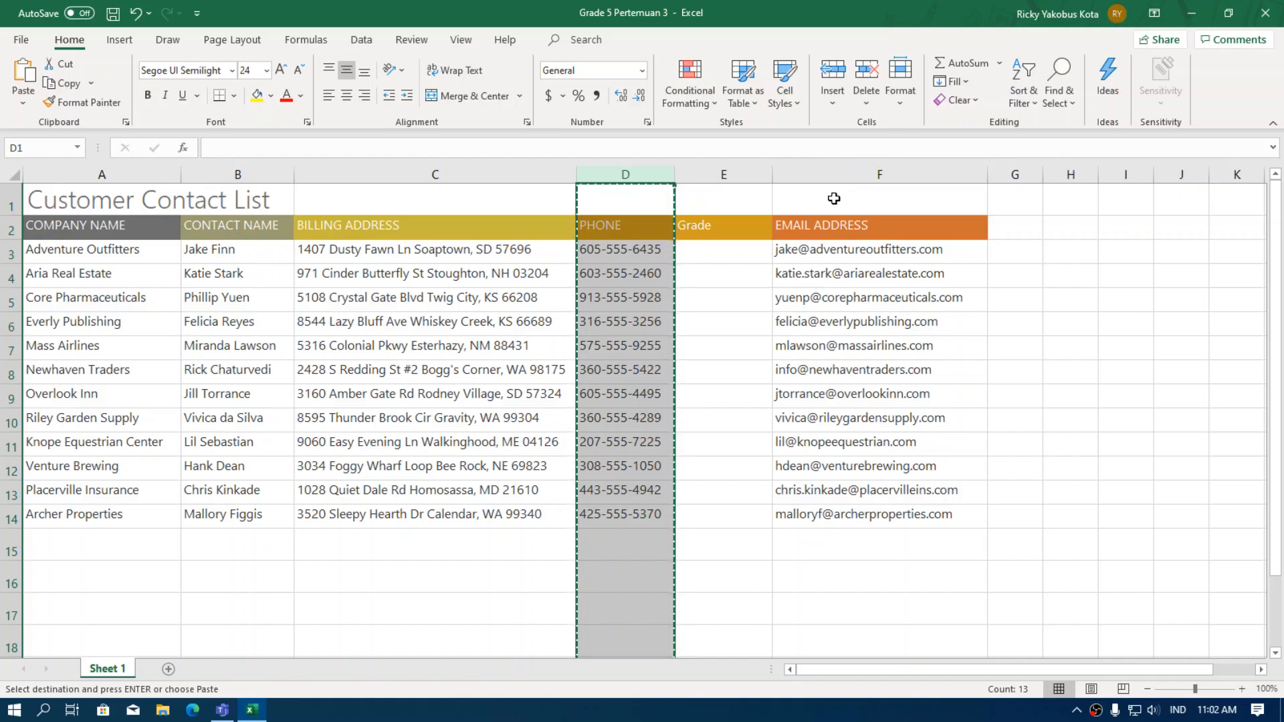
# Paste the cut Phone column over the Email Address column F, and undo the paste.
pyautogui.click(863, 170)
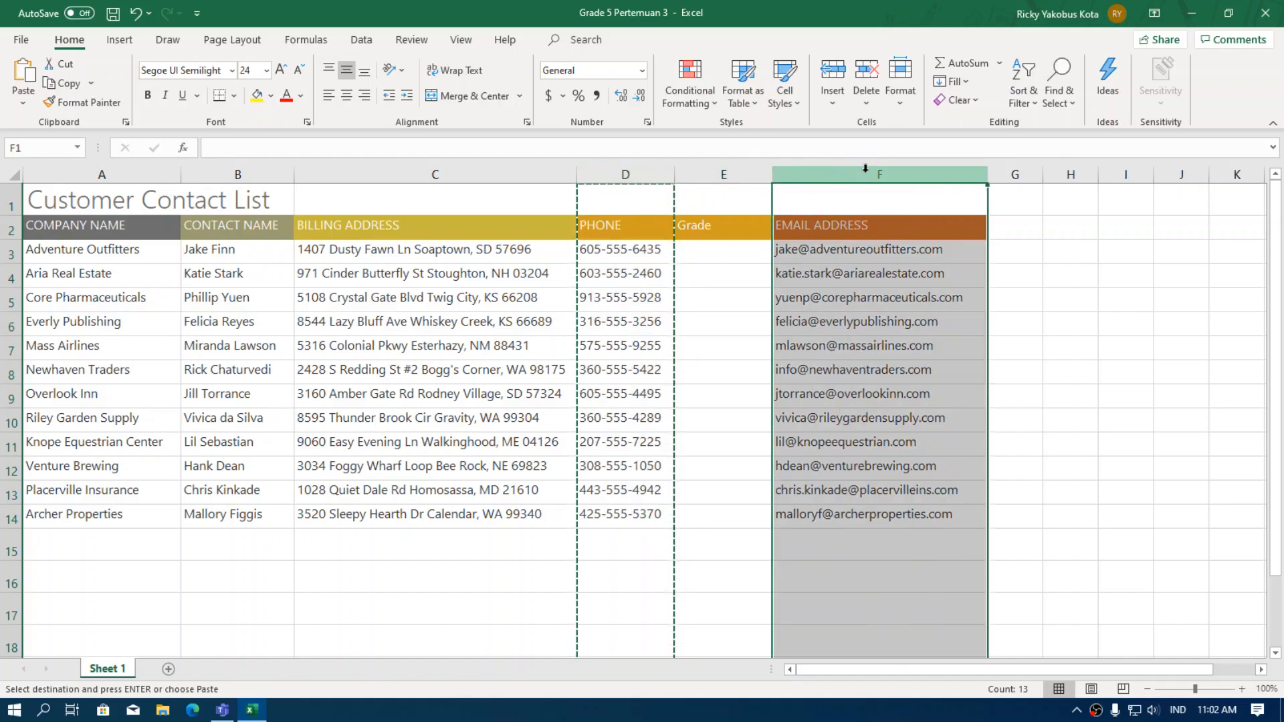
pyautogui.click(26, 76)
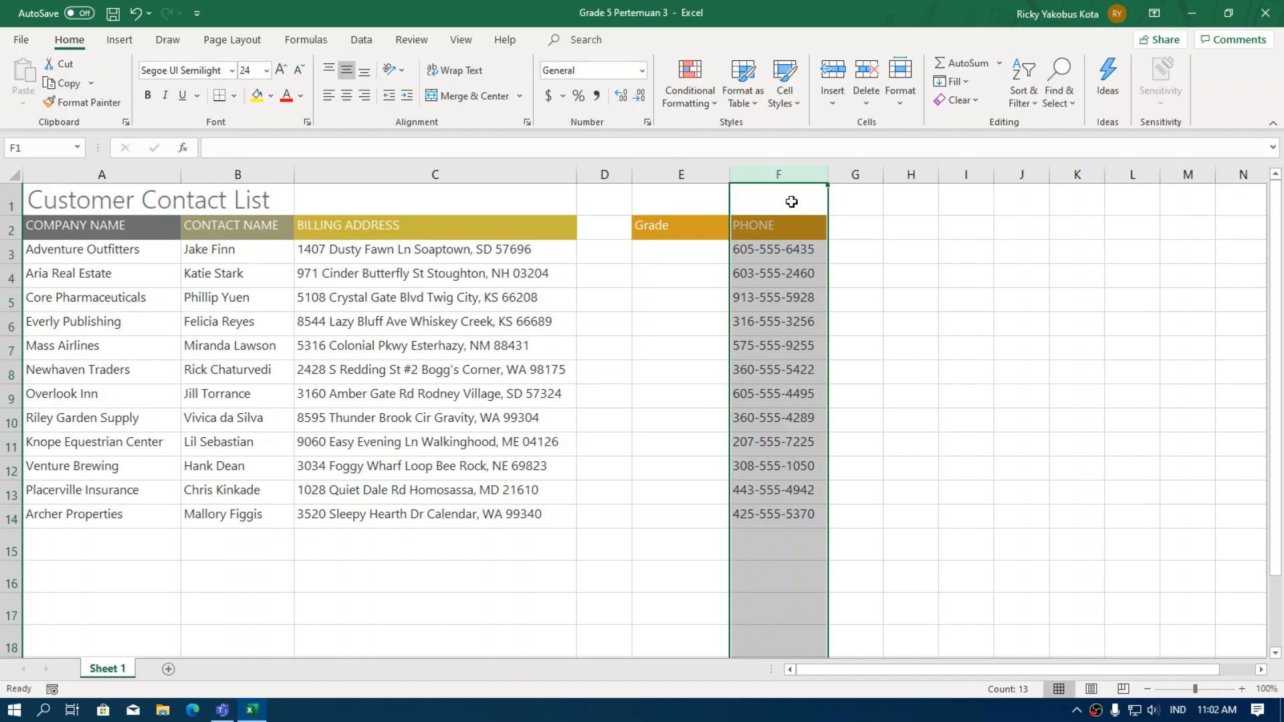
pyautogui.click(884, 285)
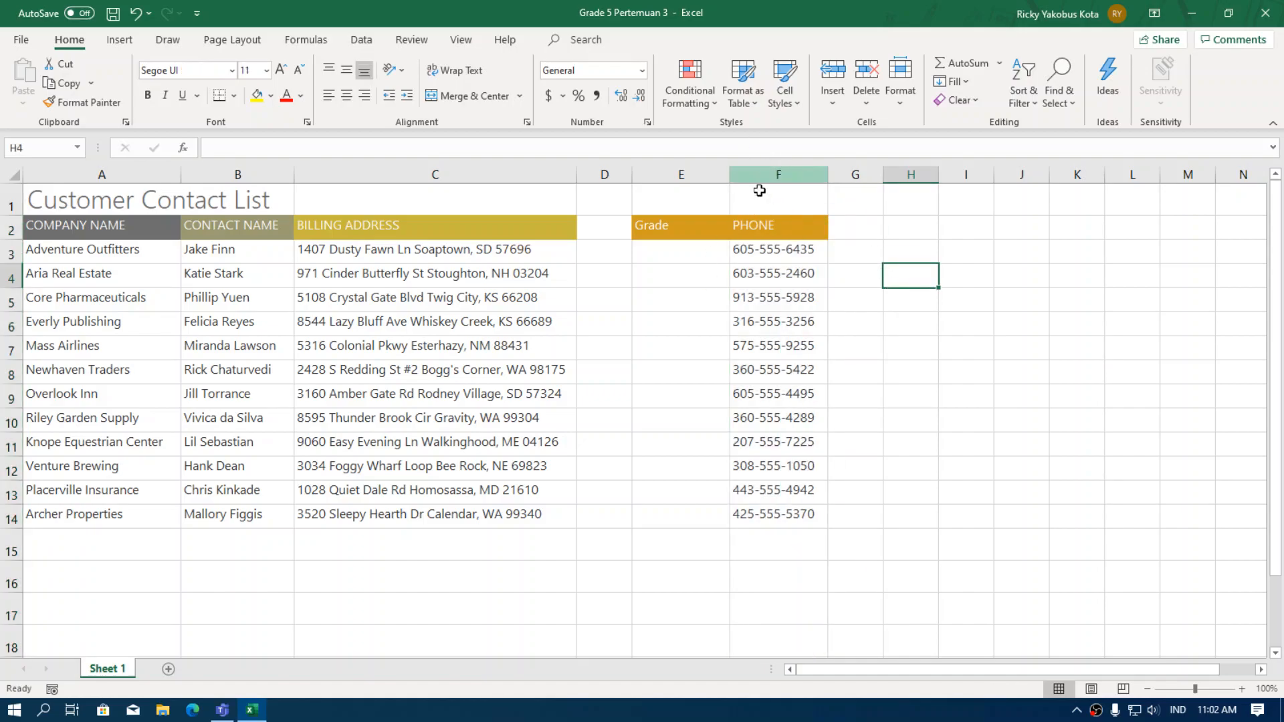
pyautogui.click(136, 19)
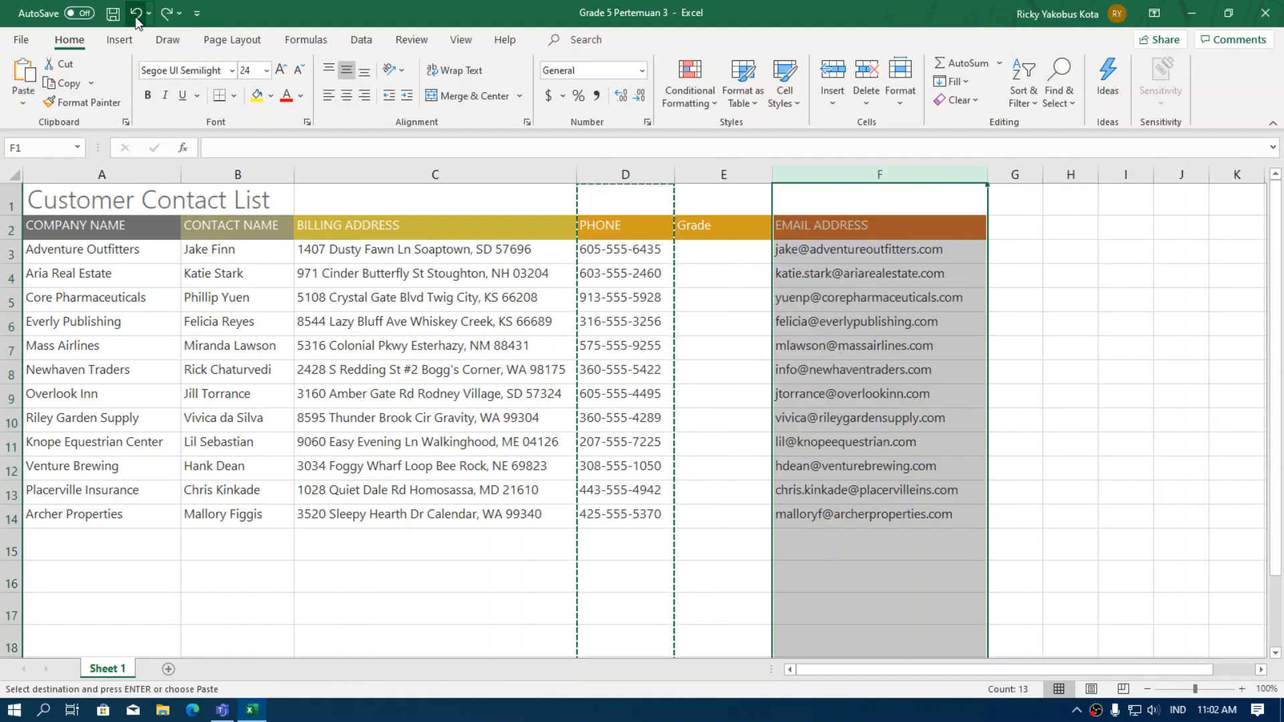
pyautogui.click(1058, 275)
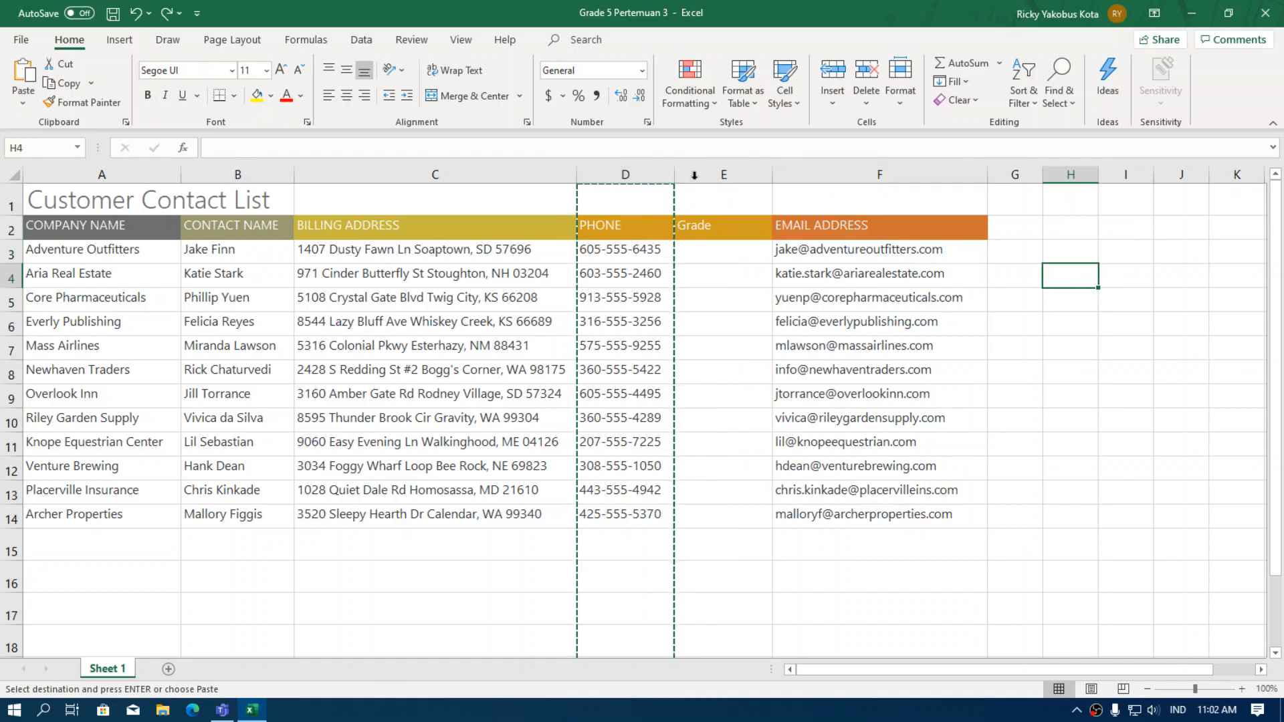
# Insert the cut Phone column between the Grade and Email Address columns.
pyautogui.click(797, 174)
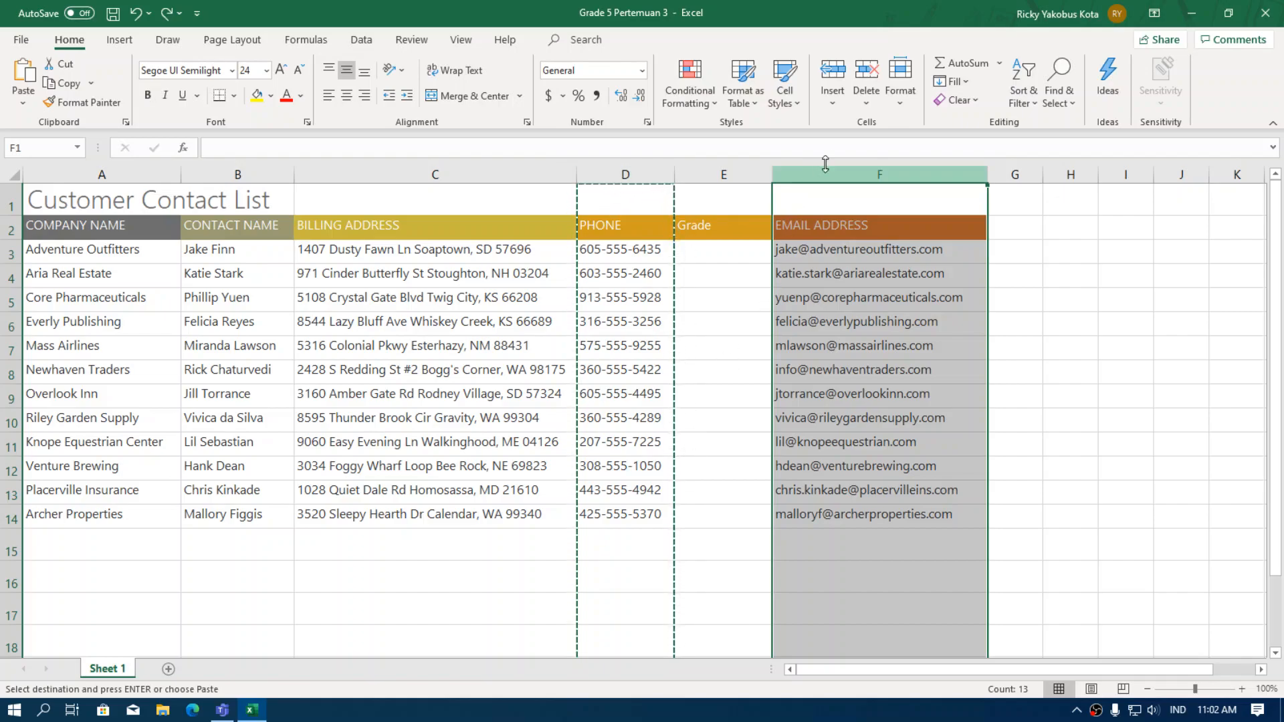
pyautogui.click(832, 105)
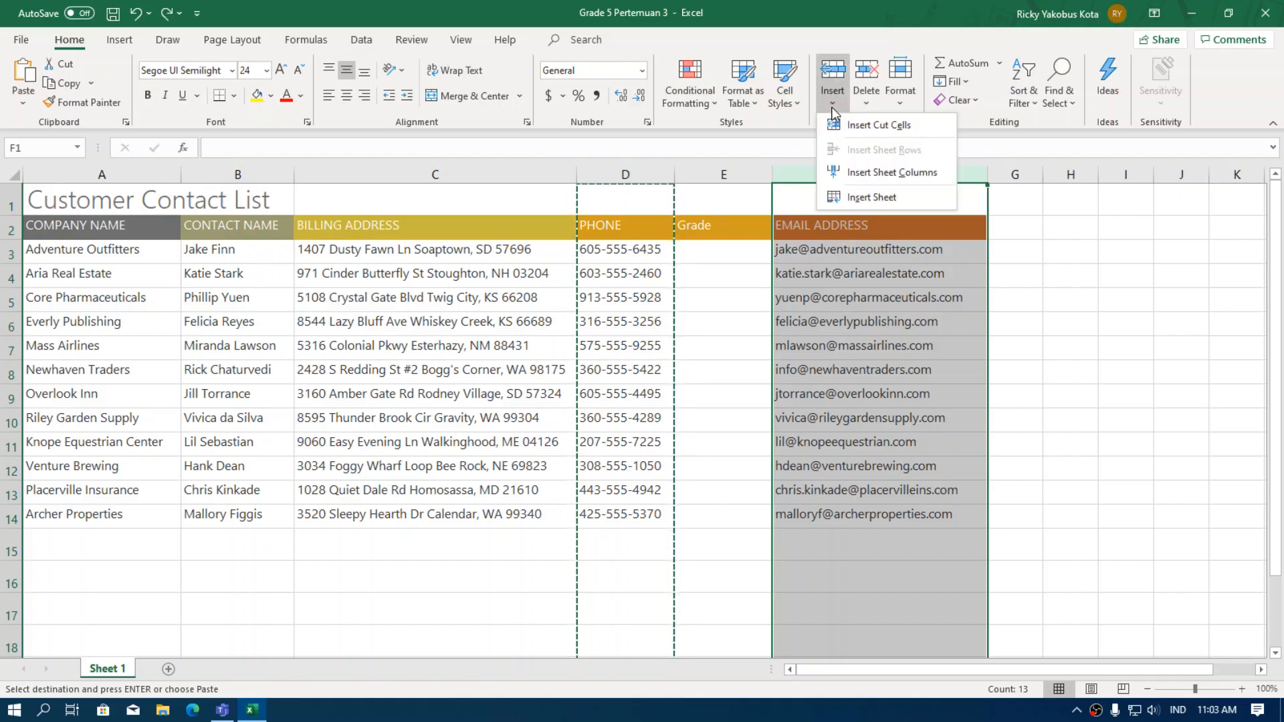
pyautogui.click(882, 126)
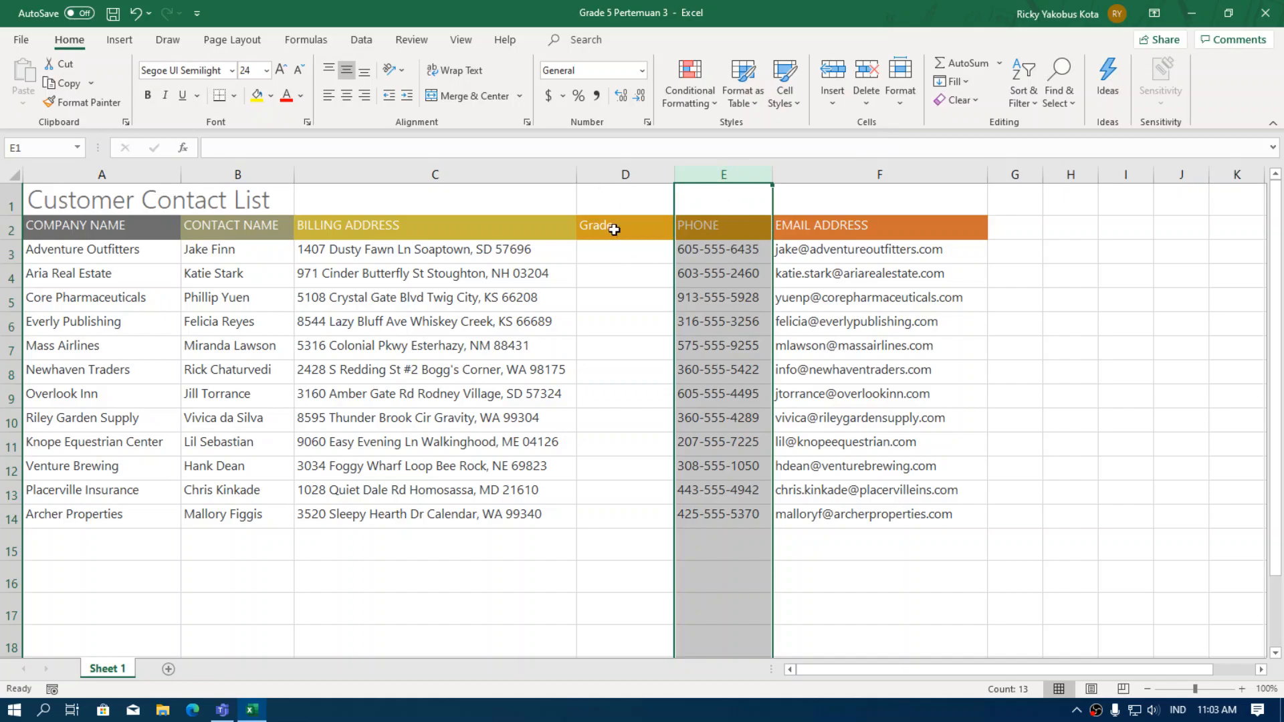
pyautogui.click(615, 250)
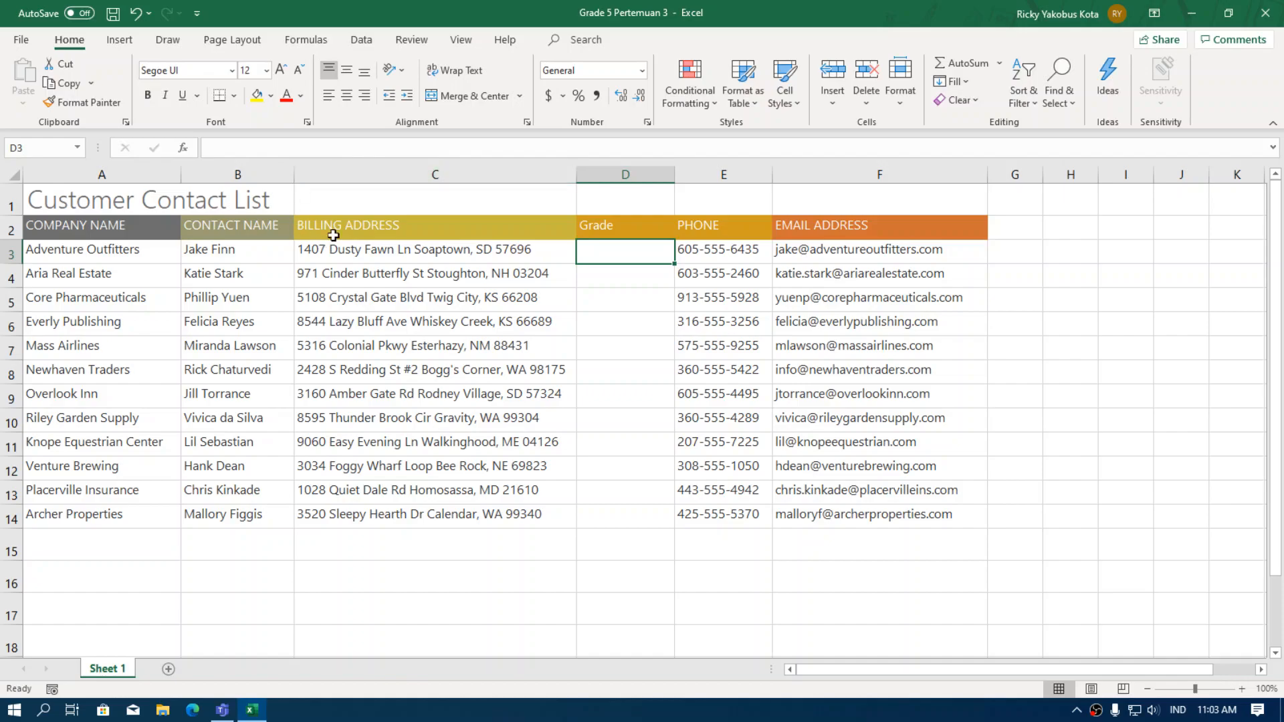
# Cut the entire Billing Address column C and insert it between the Phone and Email Address columns.
pyautogui.click(366, 174)
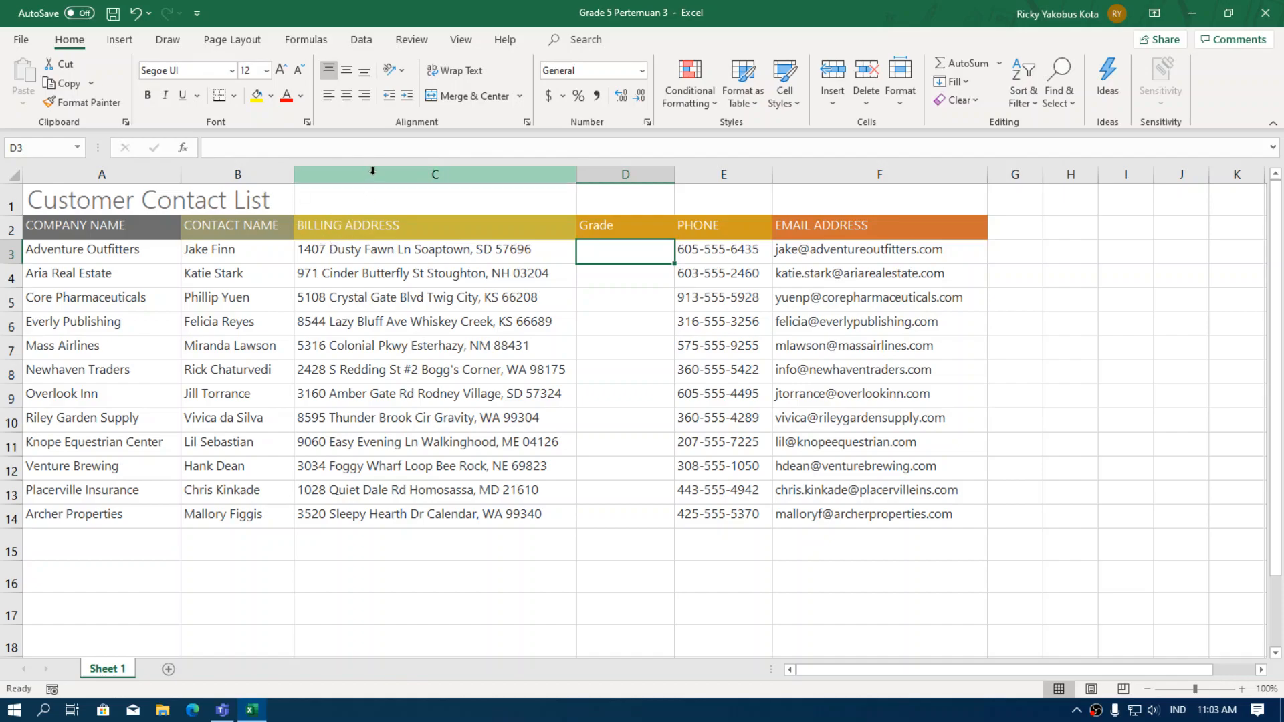
pyautogui.moveTo(372, 174); pyautogui.dragTo(371, 176)
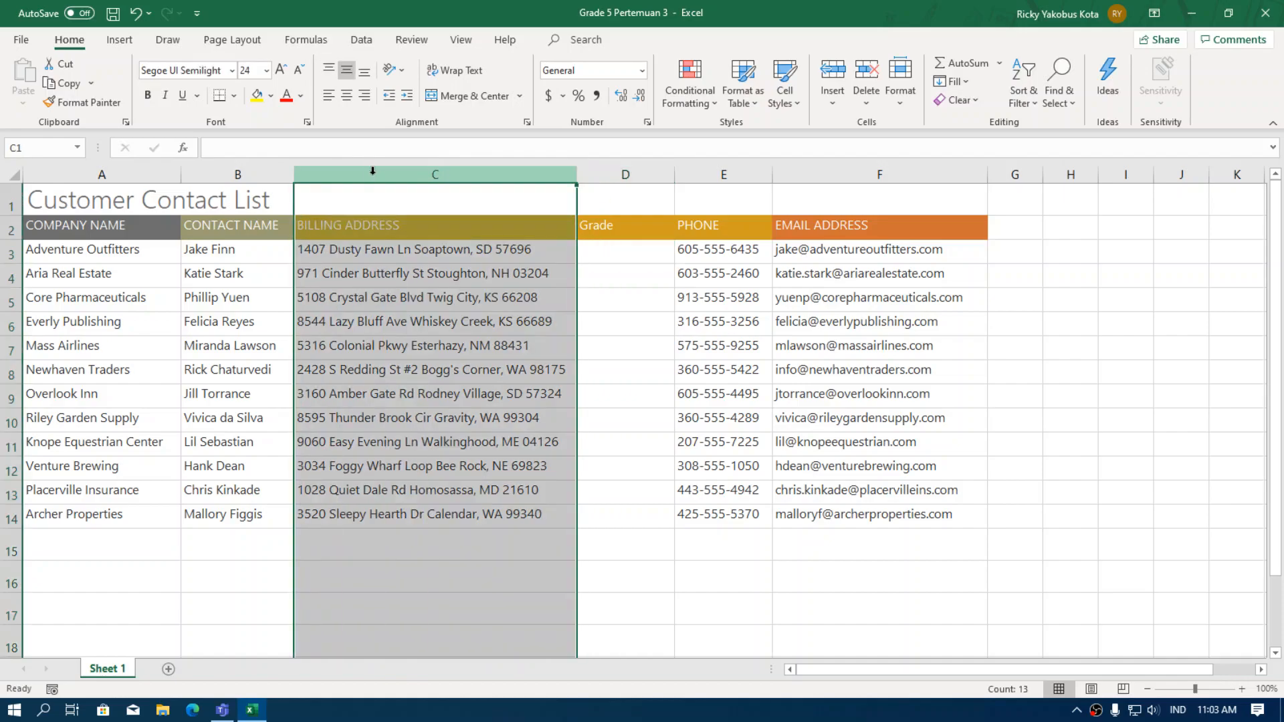
pyautogui.click(64, 65)
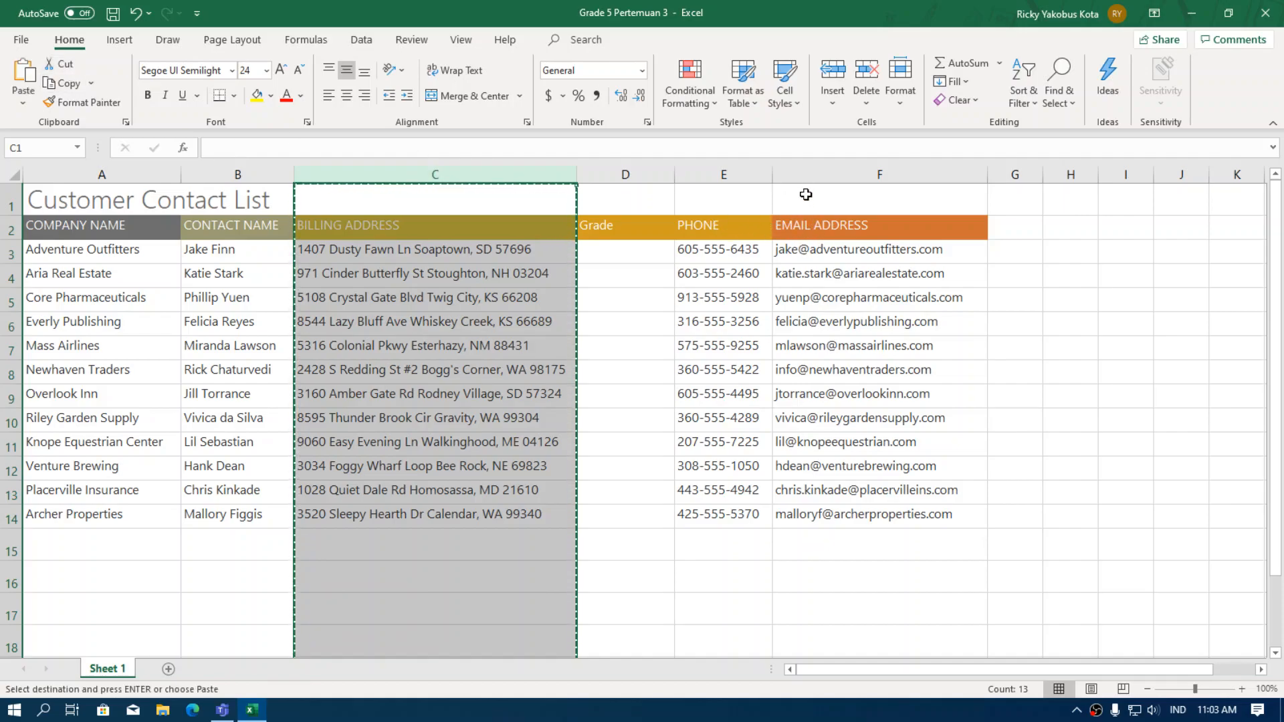
pyautogui.click(813, 174)
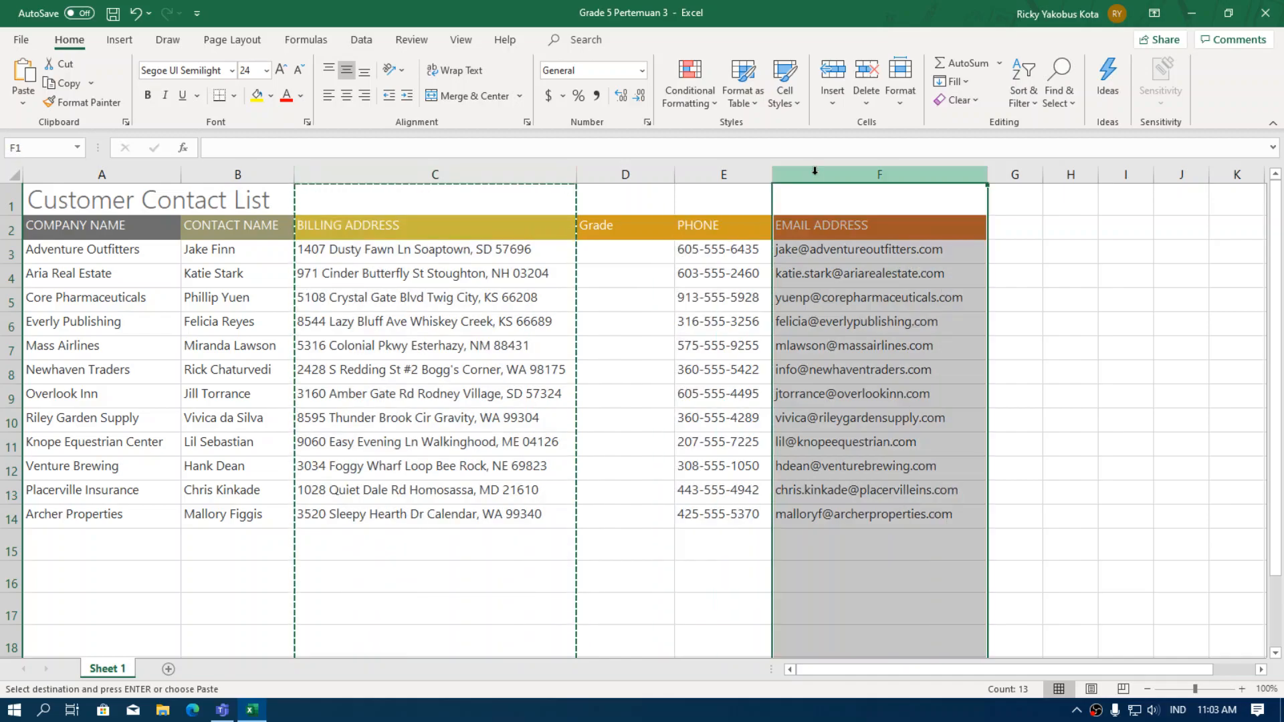
pyautogui.click(840, 104)
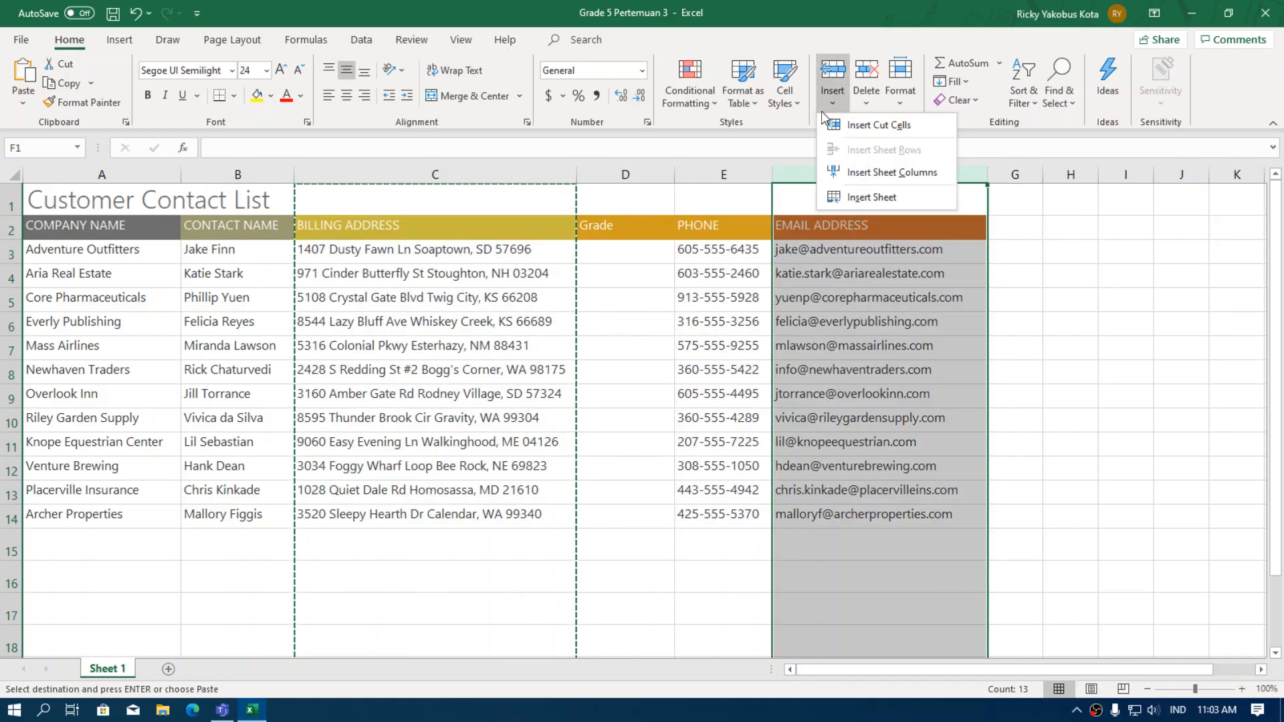
pyautogui.click(878, 127)
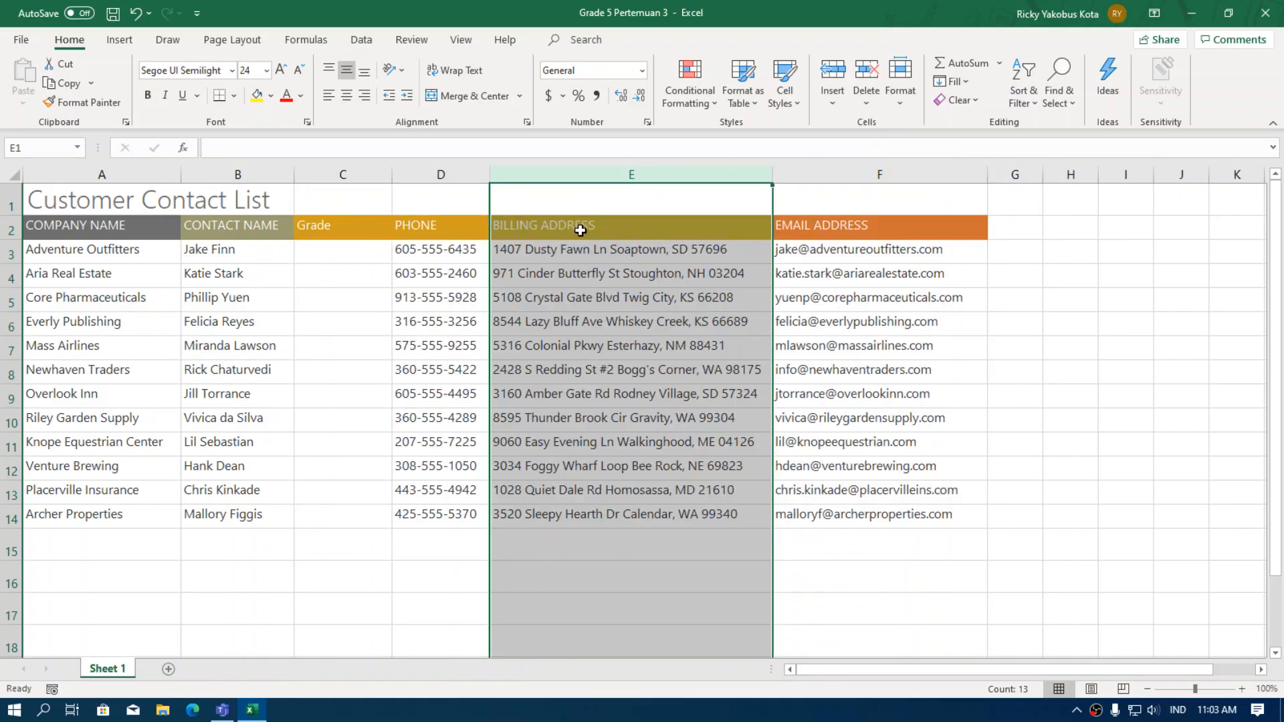
pyautogui.click(929, 580)
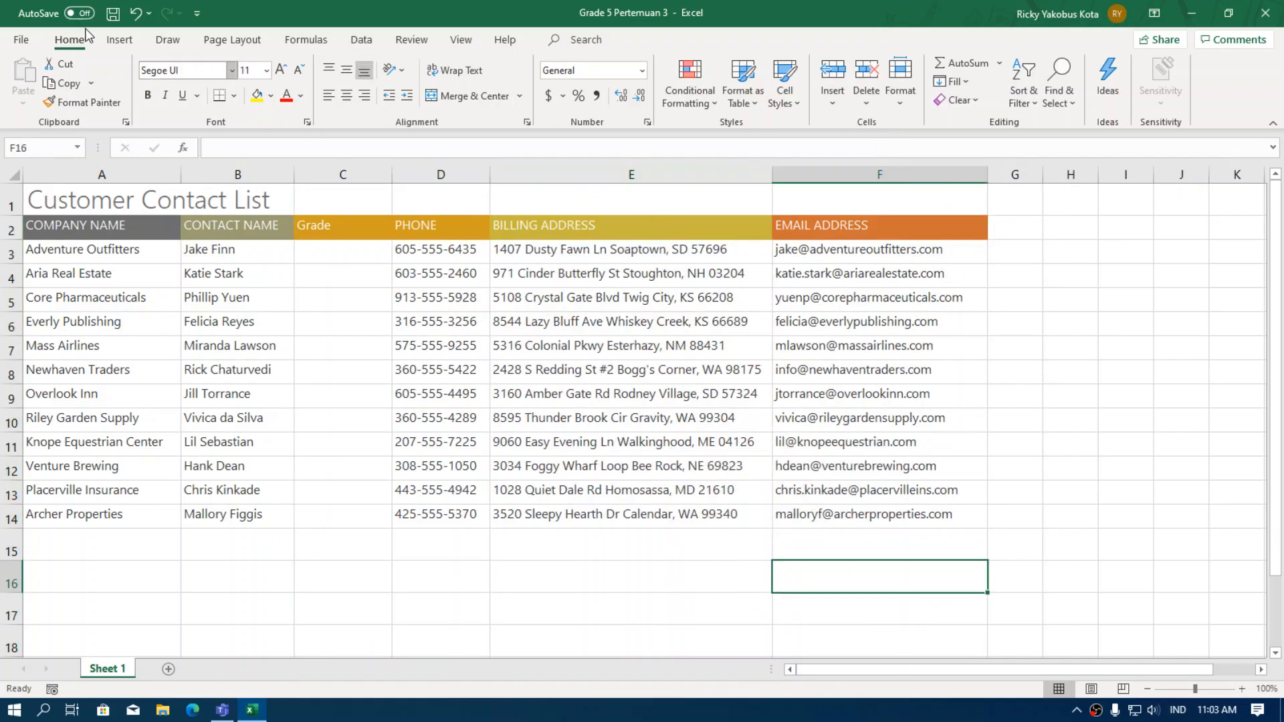
# Undo the move of the Billing Address column.
pyautogui.click(135, 17)
pyautogui.click(135, 16)
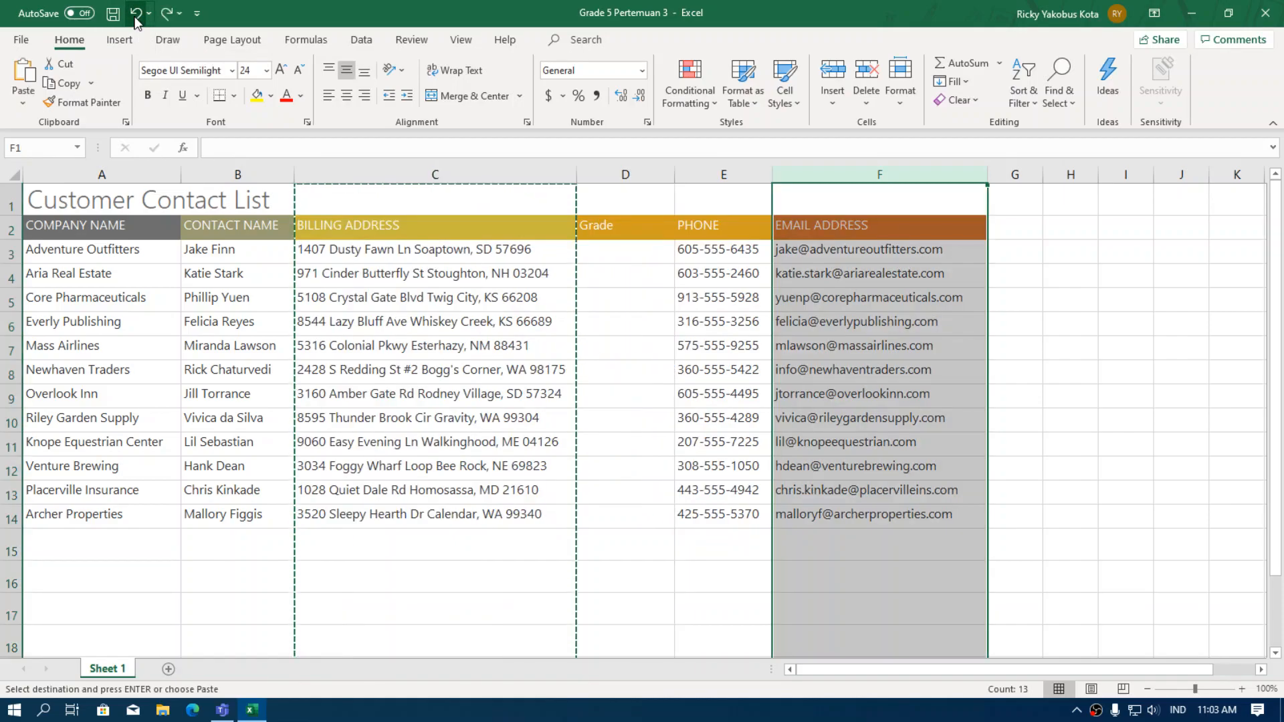
pyautogui.click(390, 228)
pyautogui.click(684, 587)
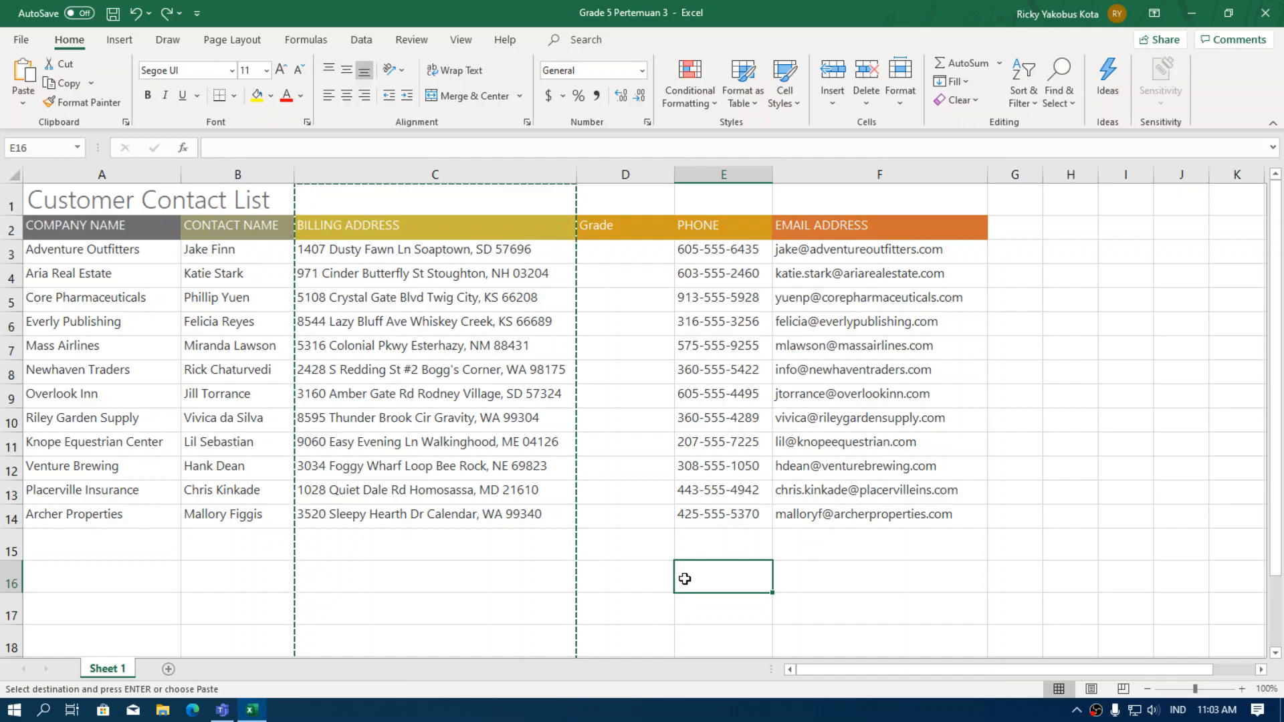
pyautogui.click(653, 600)
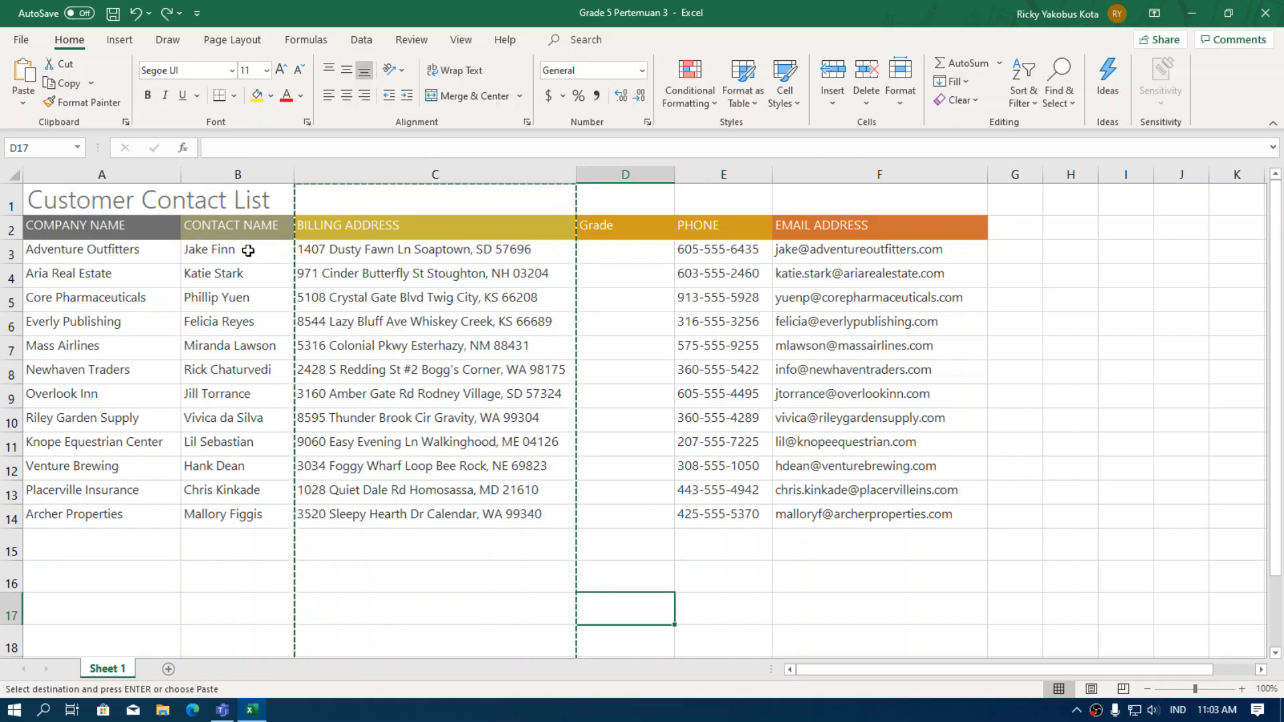
pyautogui.click(350, 222)
pyautogui.click(624, 224)
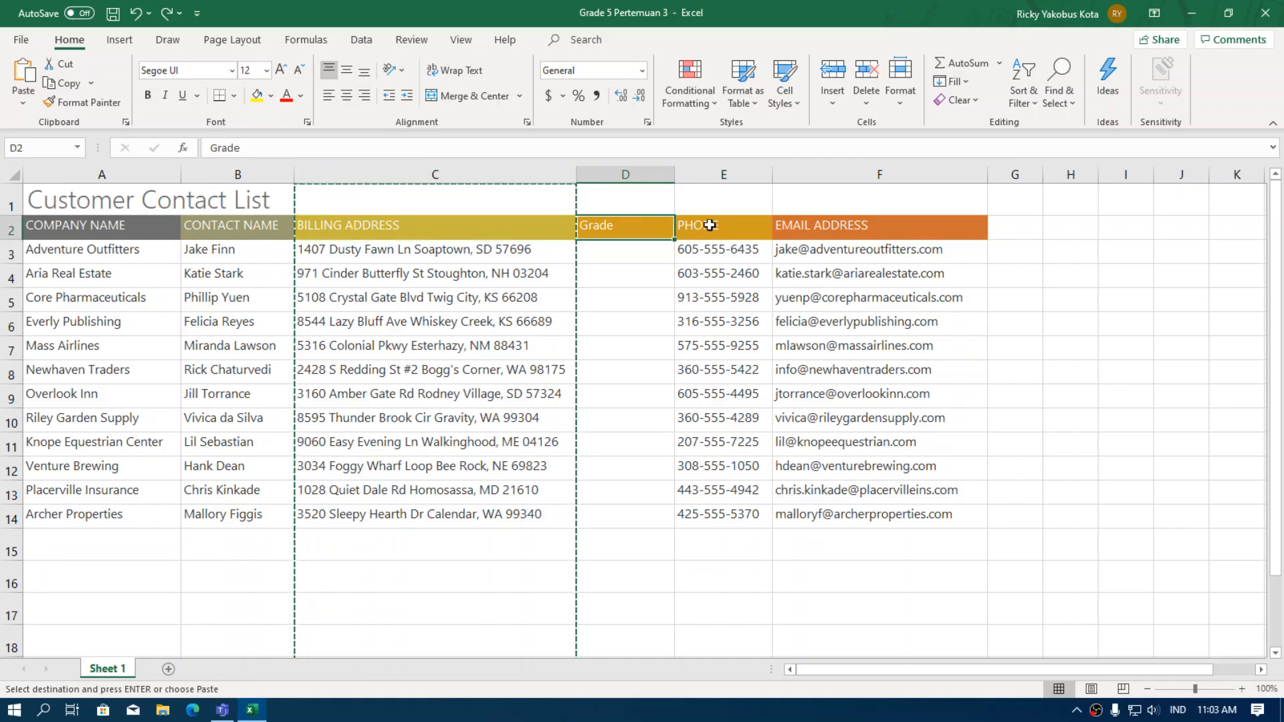
pyautogui.click(702, 224)
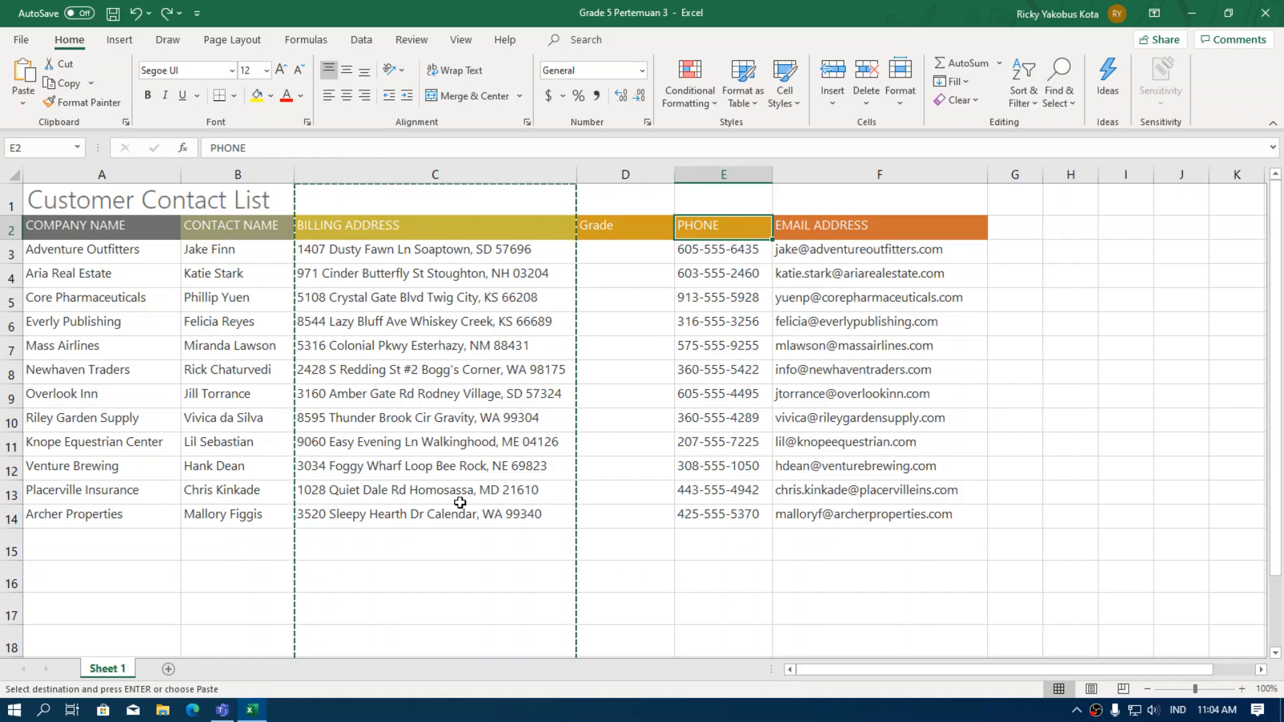
pyautogui.click(349, 173)
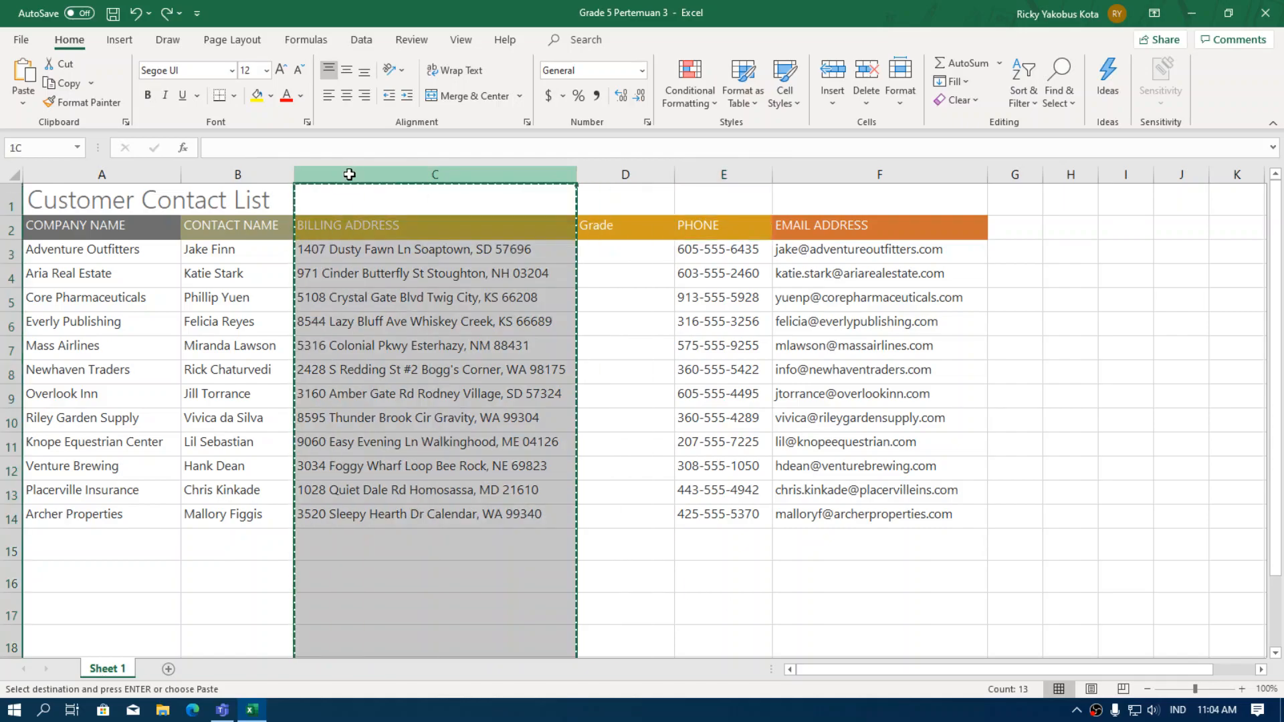
pyautogui.moveTo(561, 175); pyautogui.dragTo(725, 173)
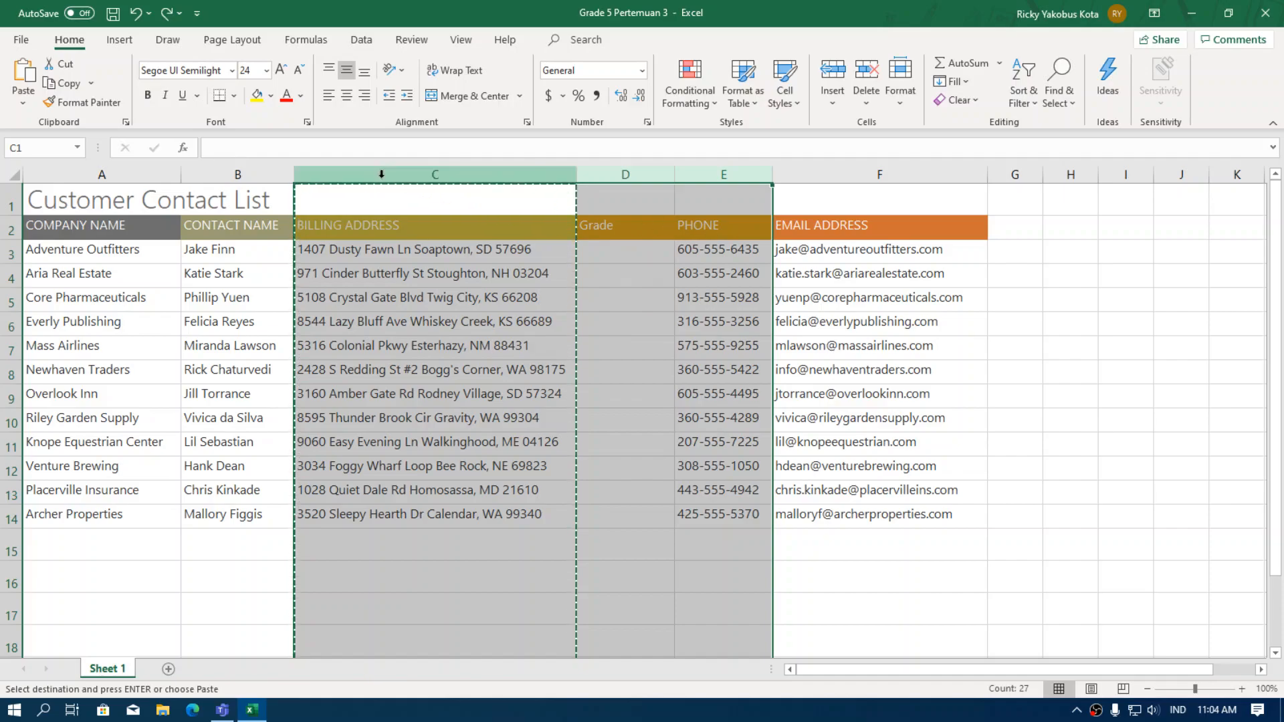
pyautogui.click(973, 416)
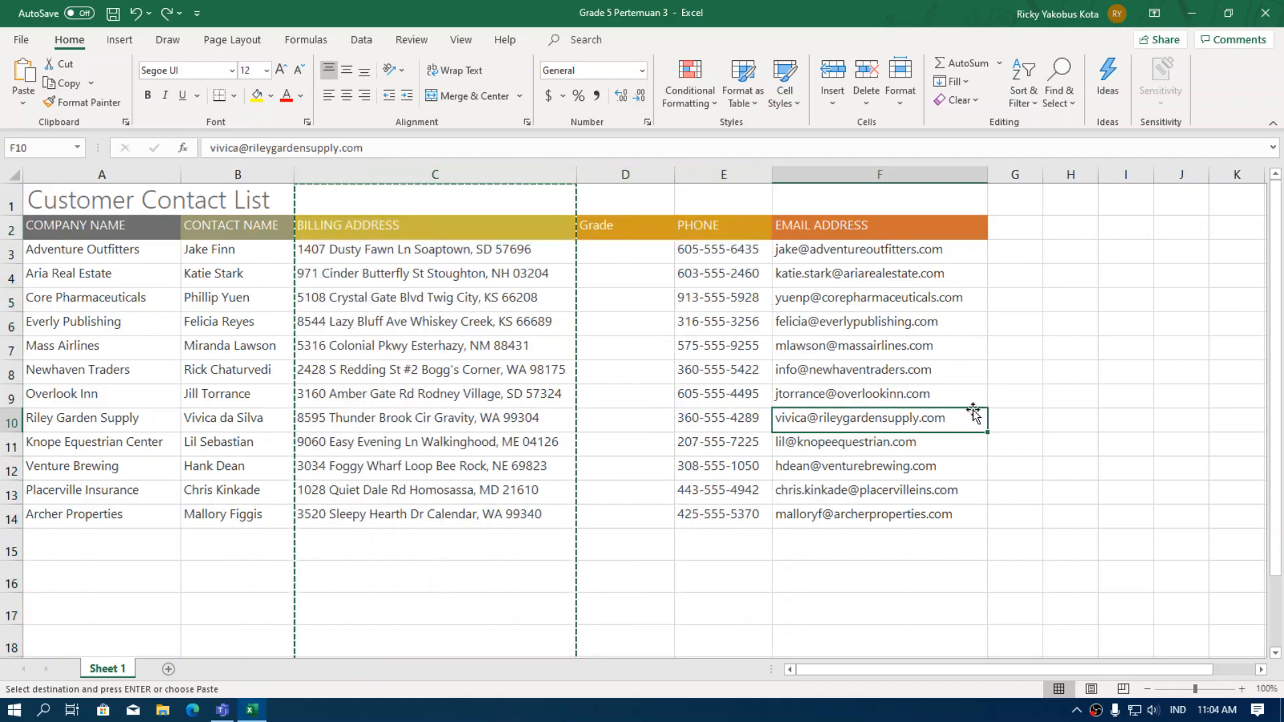
# Hide columns C through E, from Billing Address to Phone.
pyautogui.moveTo(392, 169); pyautogui.dragTo(719, 175)
pyautogui.scroll(-5, 641, 512)
pyautogui.scroll(5, 641, 513)
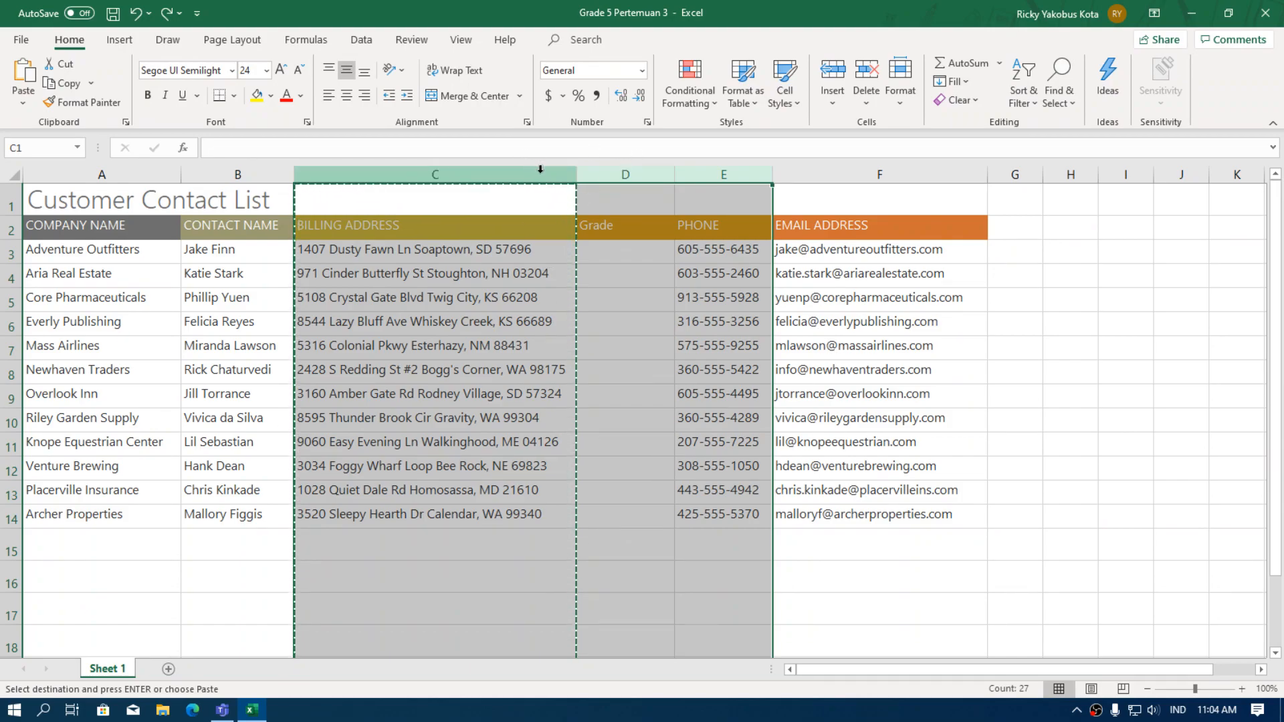
pyautogui.rightClick(559, 199)
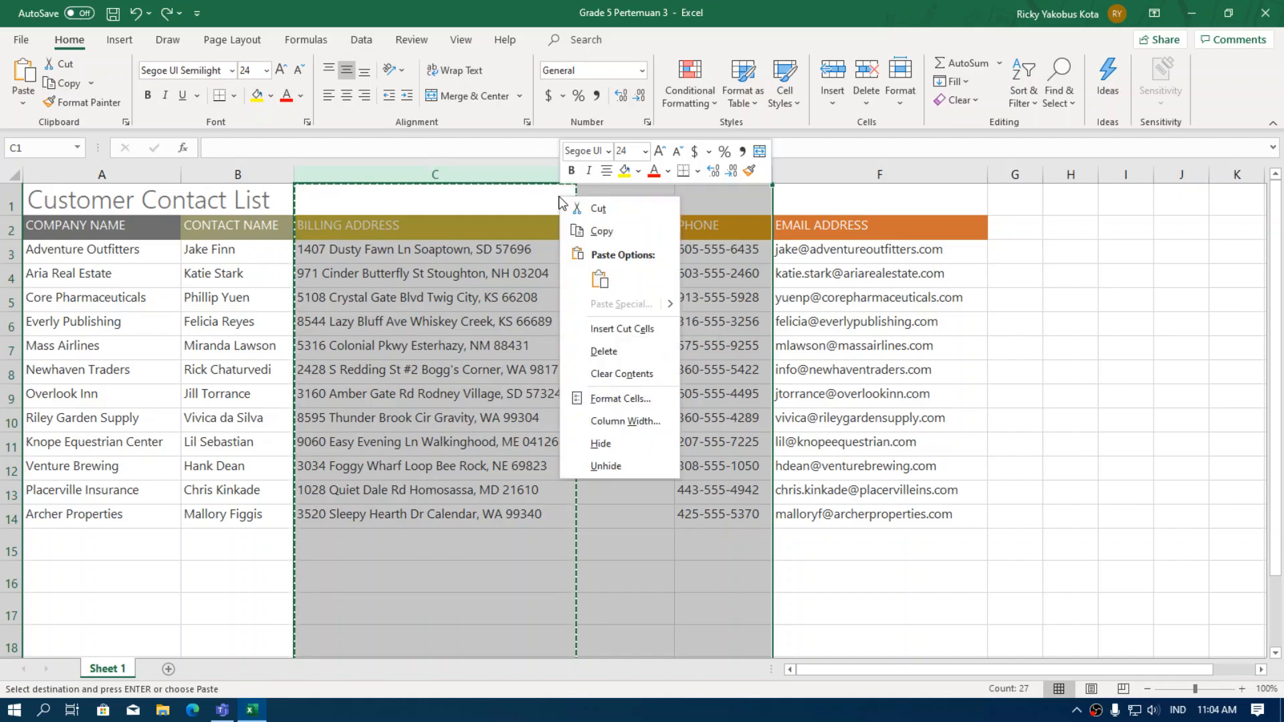
pyautogui.click(617, 444)
pyautogui.click(601, 472)
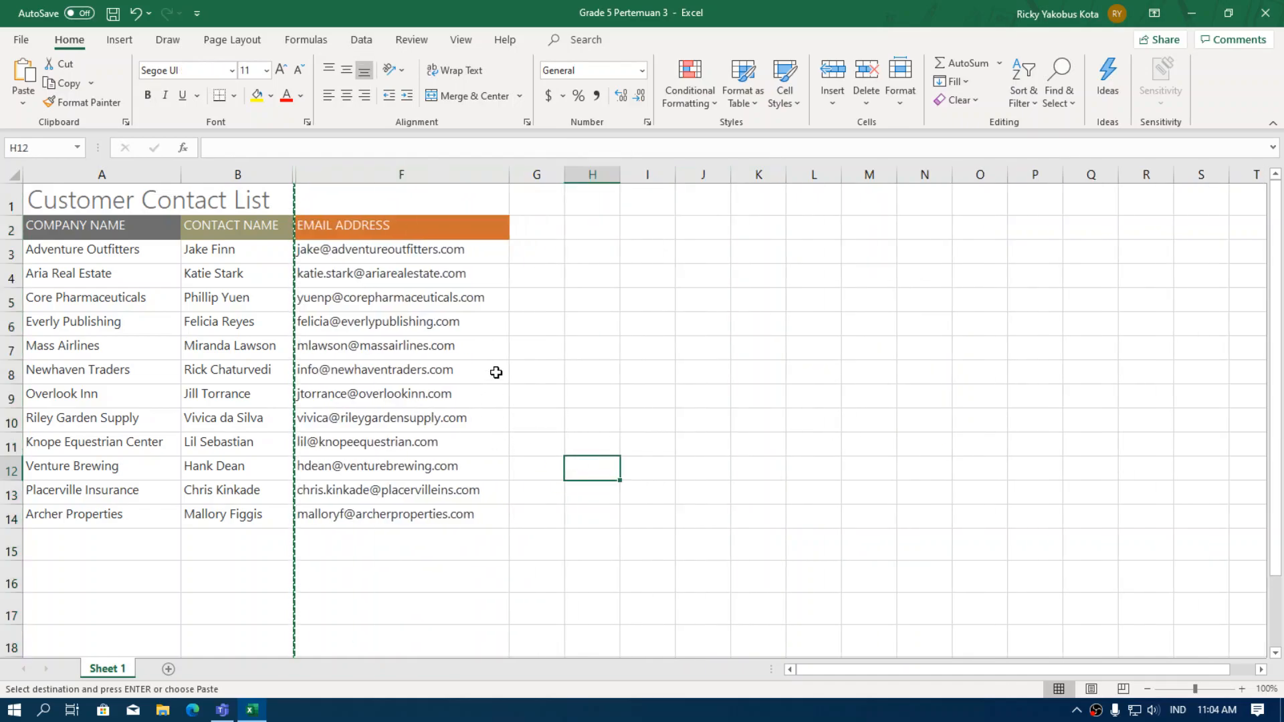
pyautogui.click(462, 609)
pyautogui.click(681, 342)
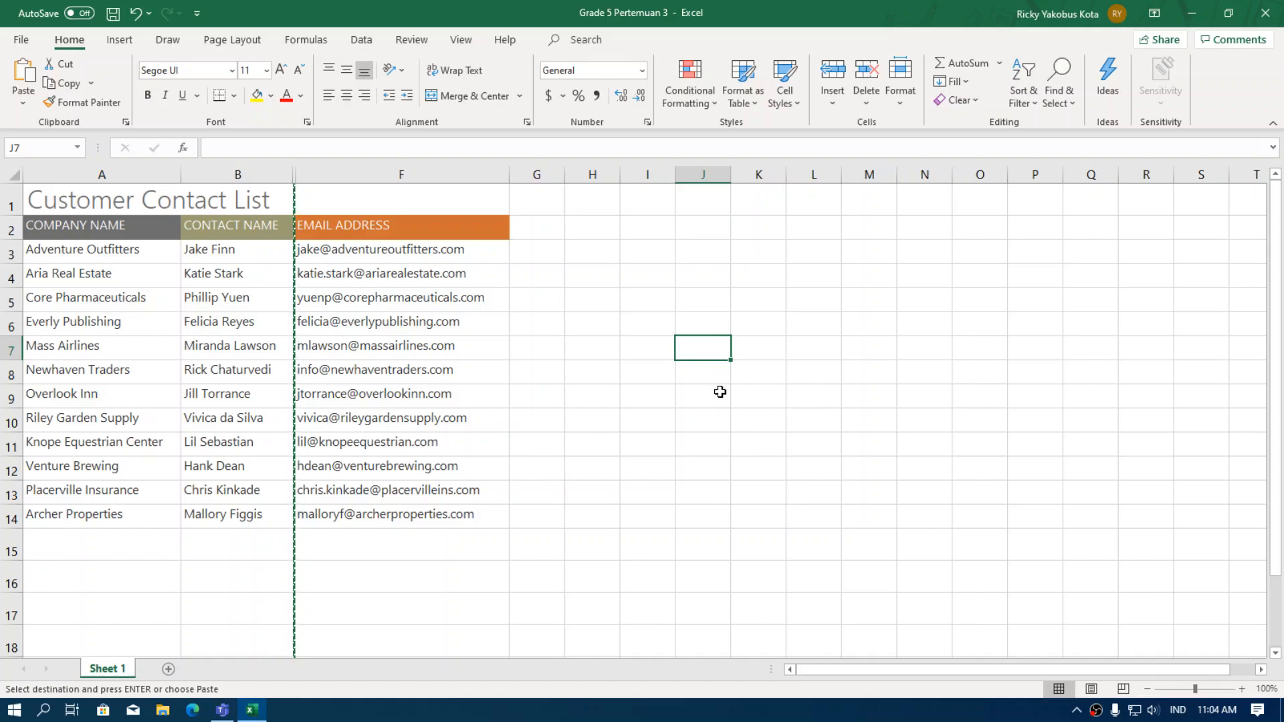
pyautogui.click(1027, 340)
pyautogui.click(913, 279)
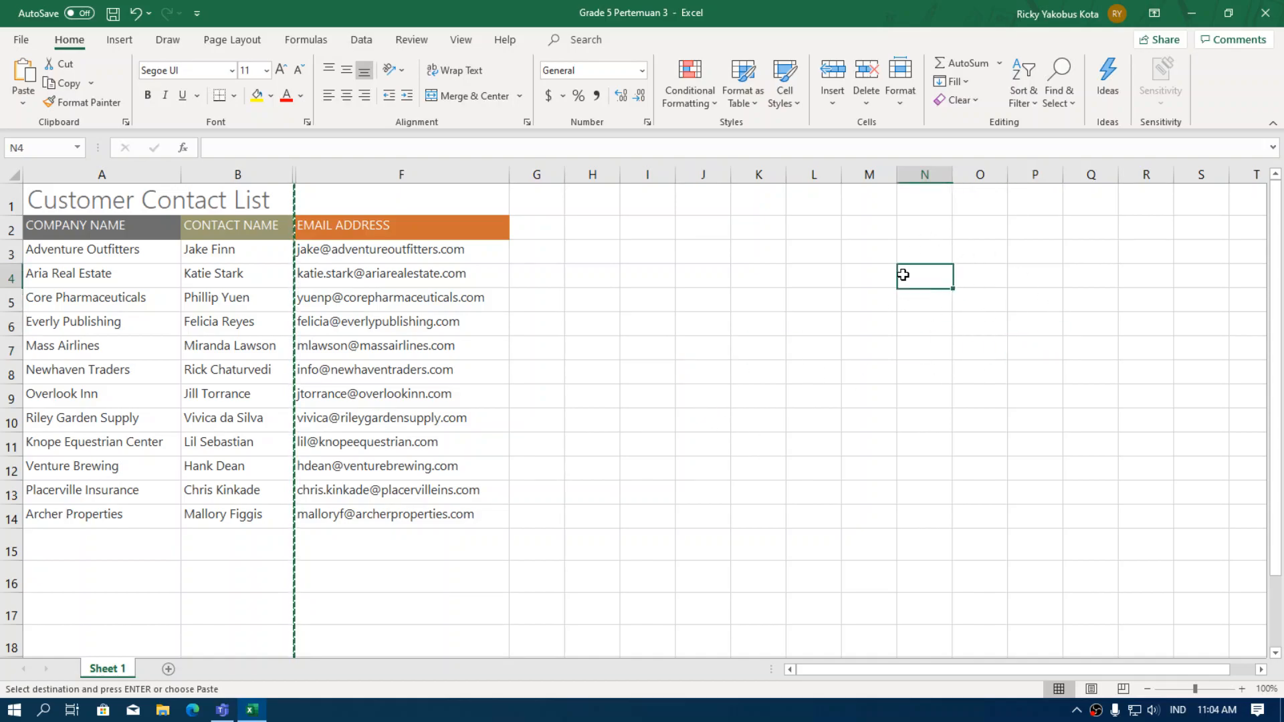
pyautogui.write('s')
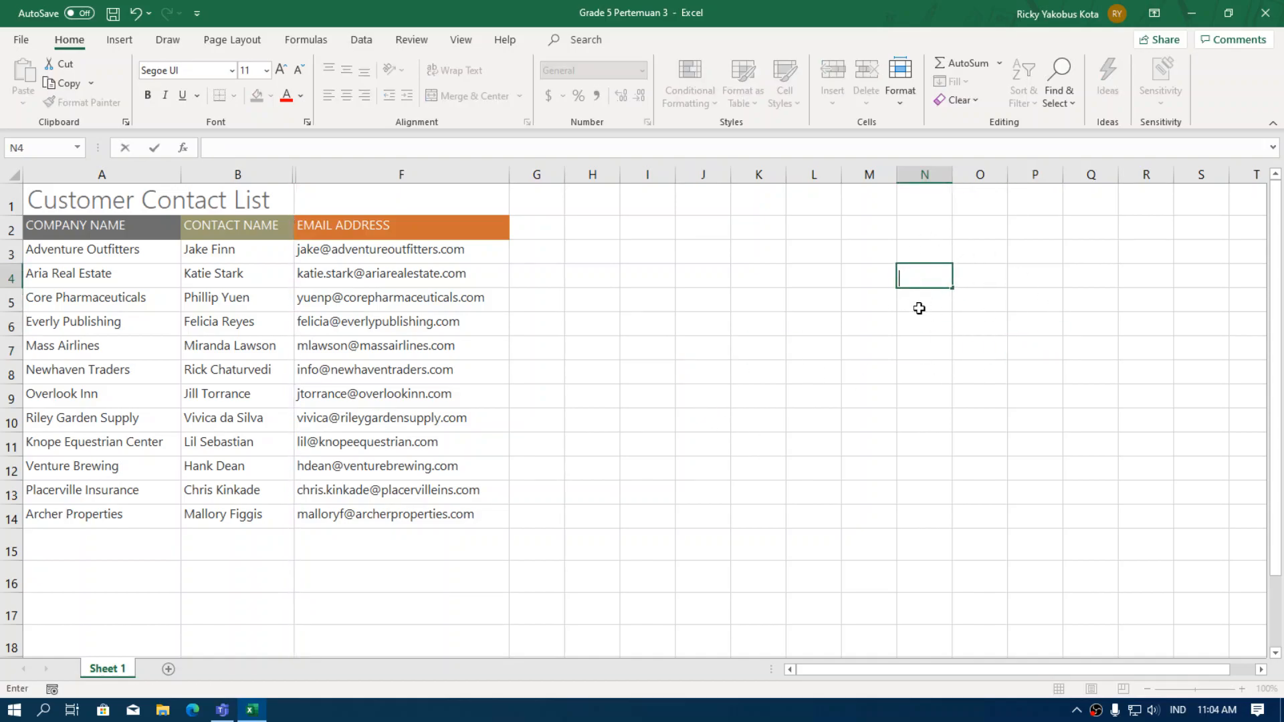
pyautogui.click(691, 296)
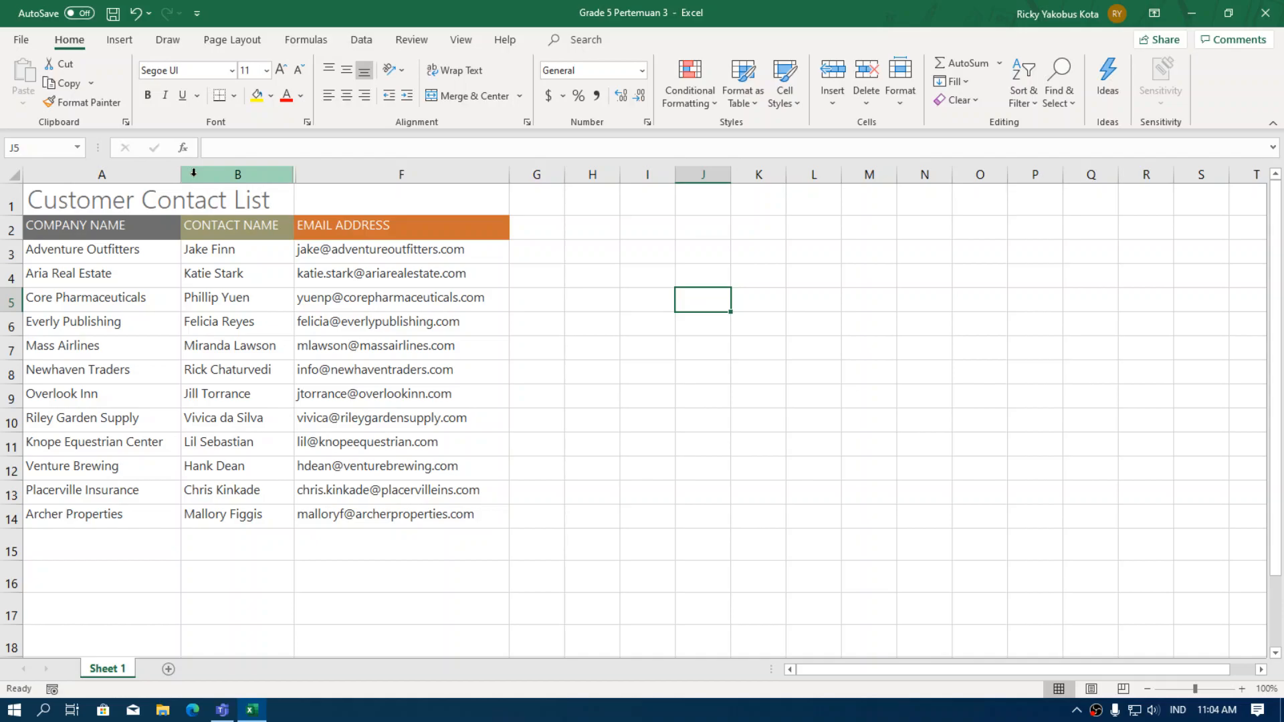
# Unhide the hidden columns between Contact Name column B and Email Address column F.
pyautogui.moveTo(220, 171); pyautogui.dragTo(322, 168)
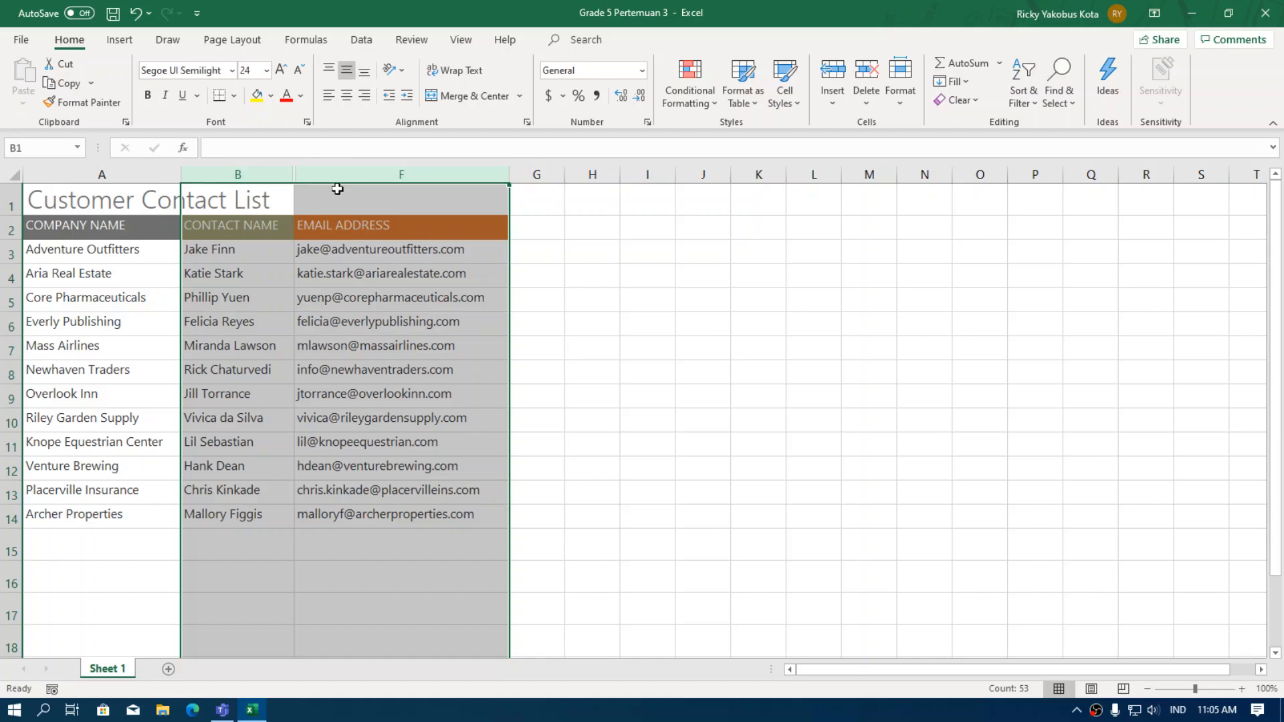
pyautogui.rightClick(338, 179)
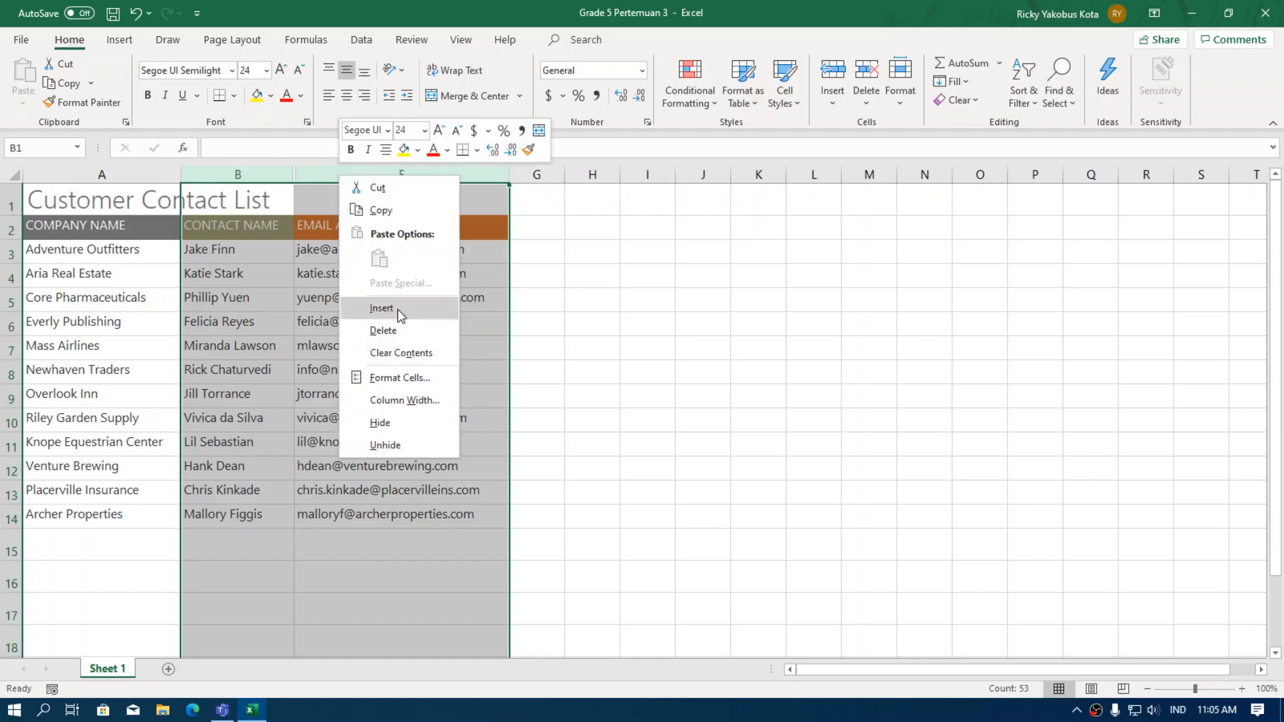
pyautogui.click(386, 445)
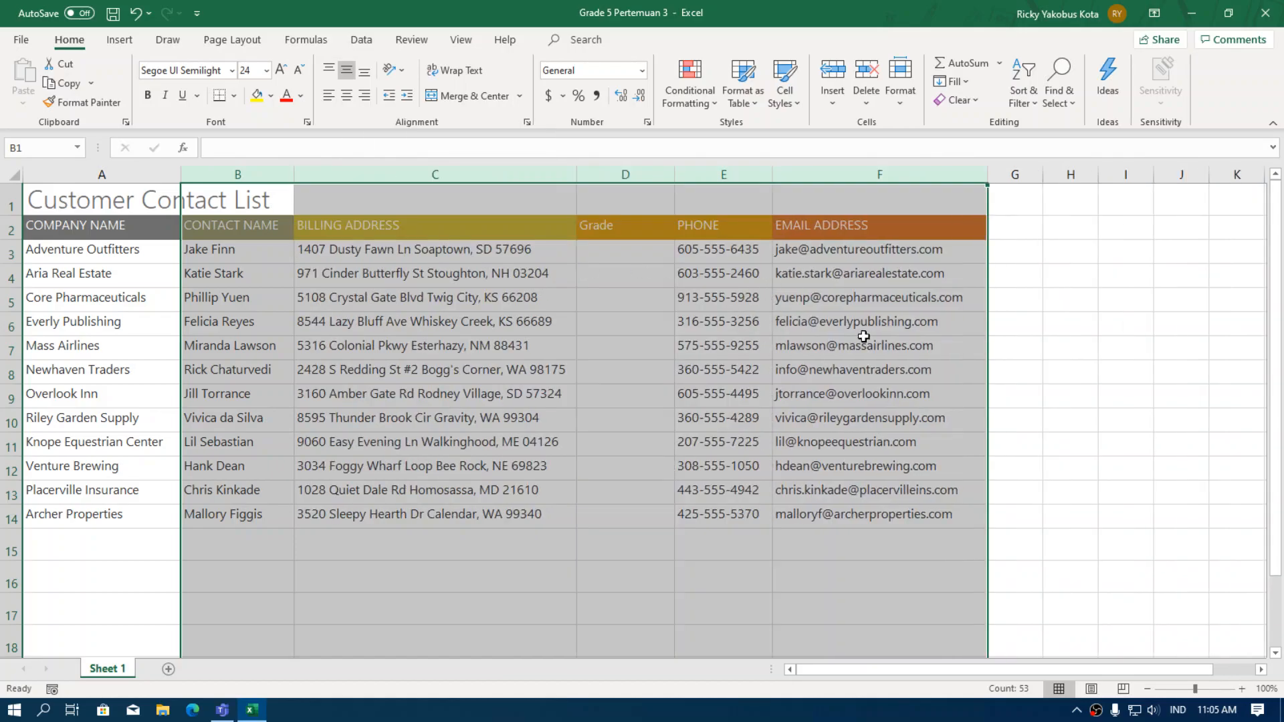
pyautogui.click(1102, 391)
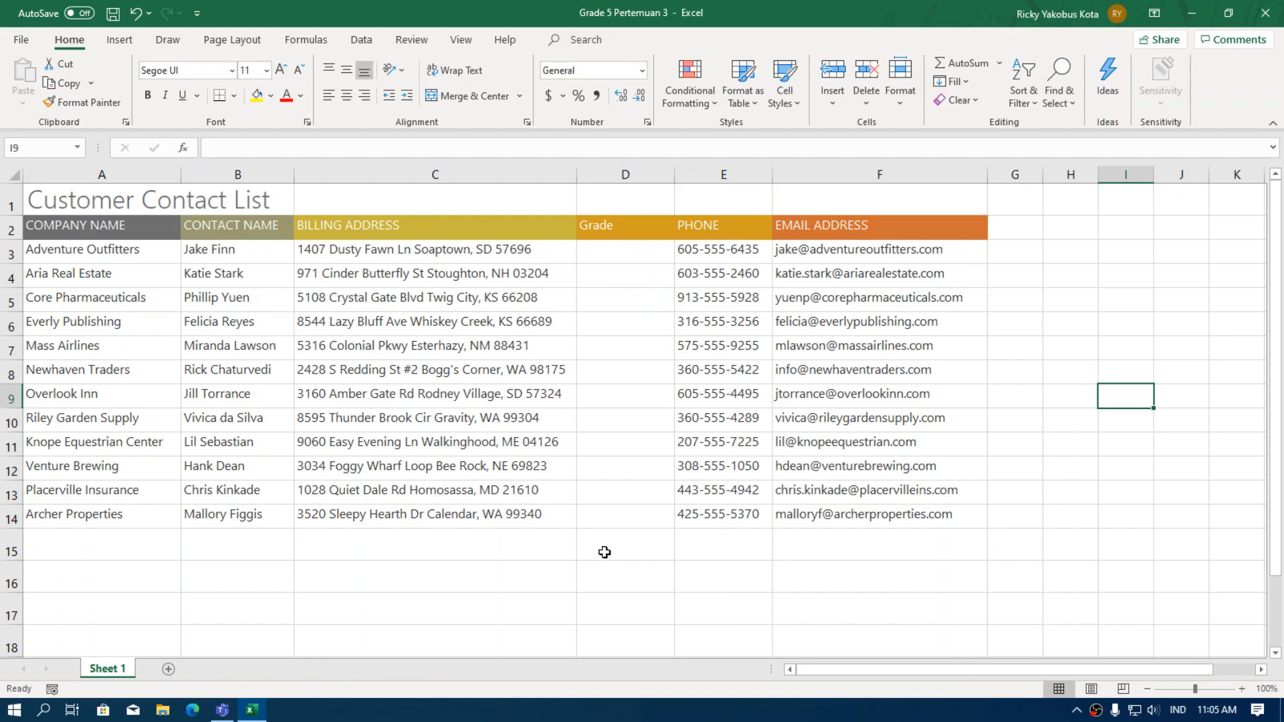
pyautogui.click(614, 584)
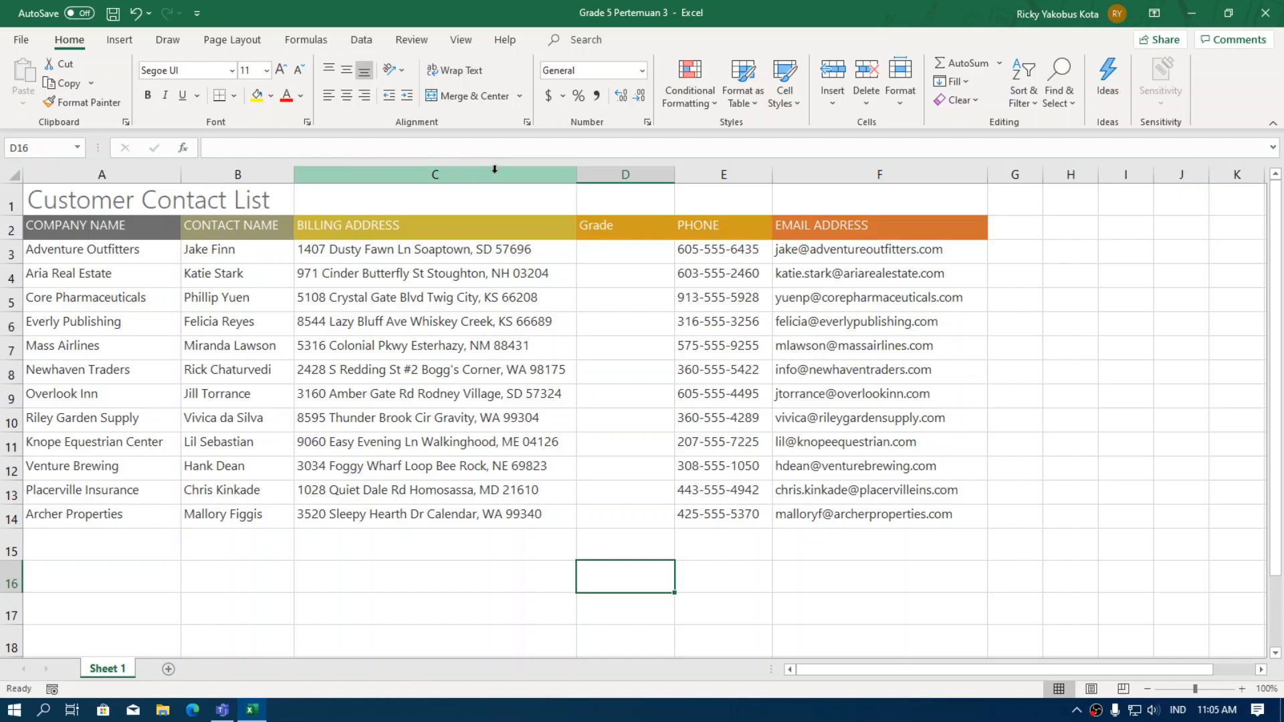
# Narrow the Billing Address column C to about half its width, so the addresses no longer fit on one line.
pyautogui.moveTo(574, 175); pyautogui.dragTo(440, 177)
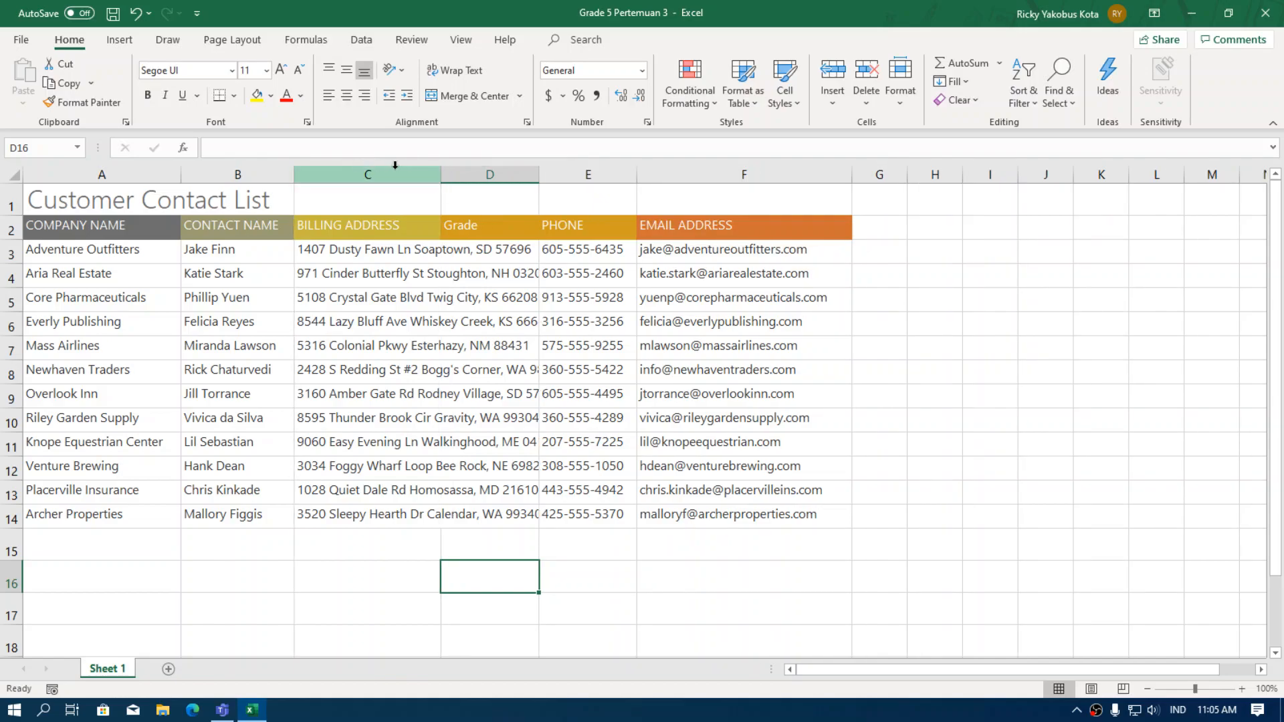
pyautogui.click(351, 251)
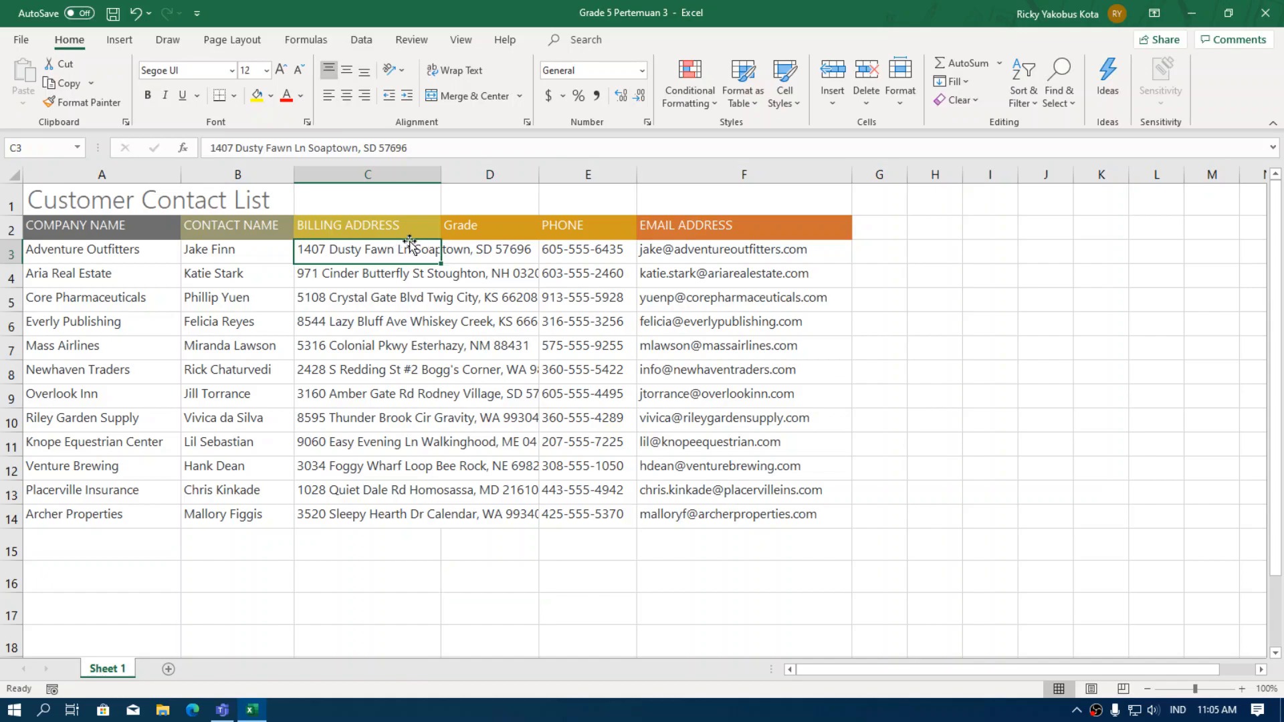
pyautogui.click(378, 565)
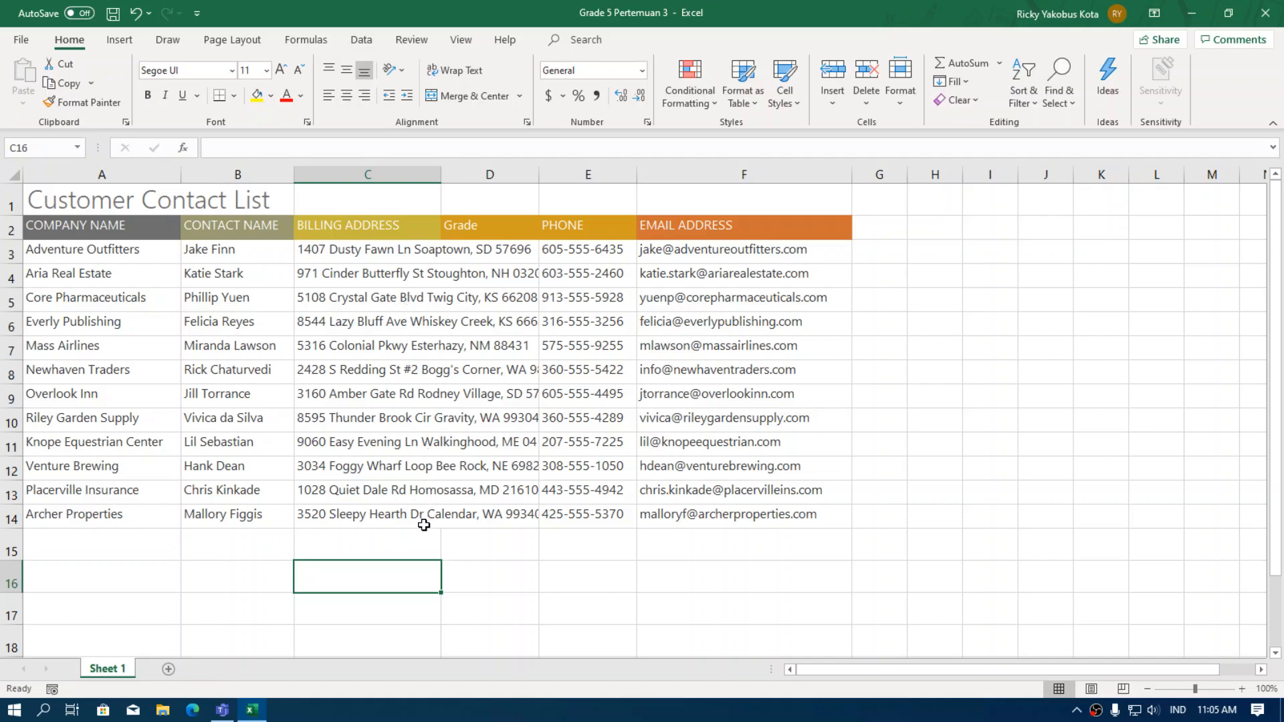
# Apply Wrap Text to the entire Billing Address column C.
pyautogui.click(372, 171)
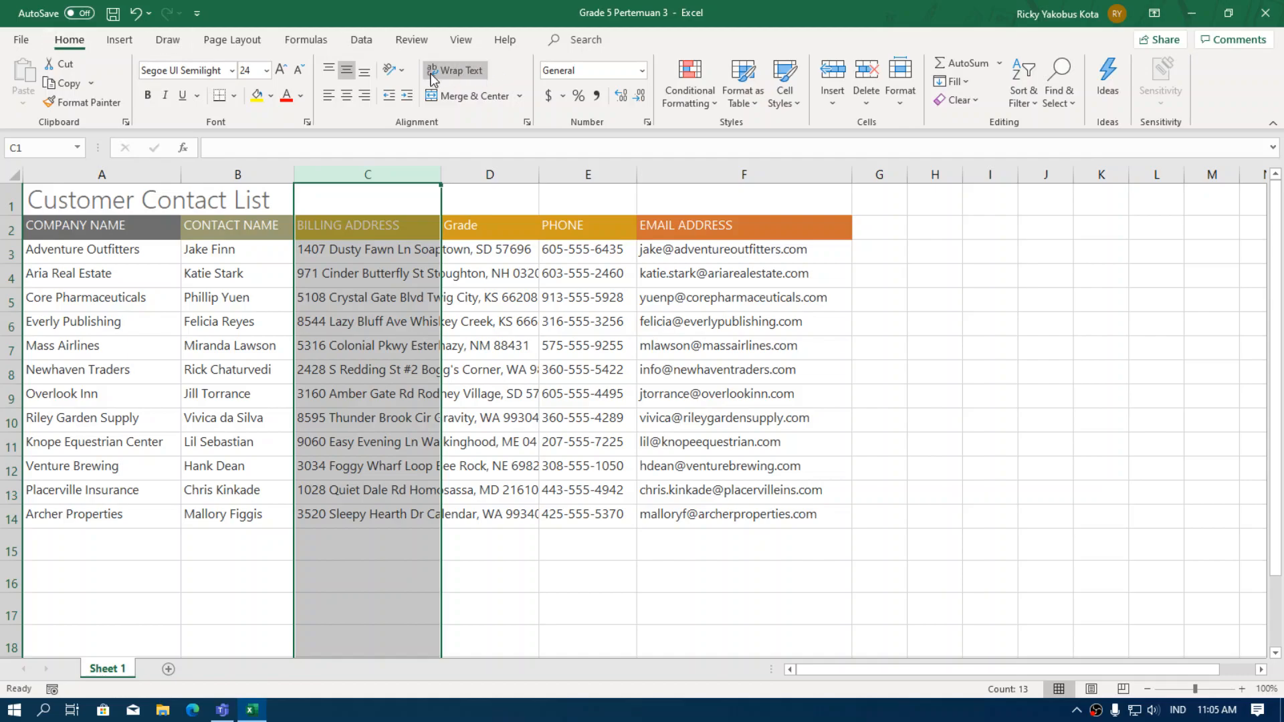
pyautogui.click(456, 75)
pyautogui.click(521, 577)
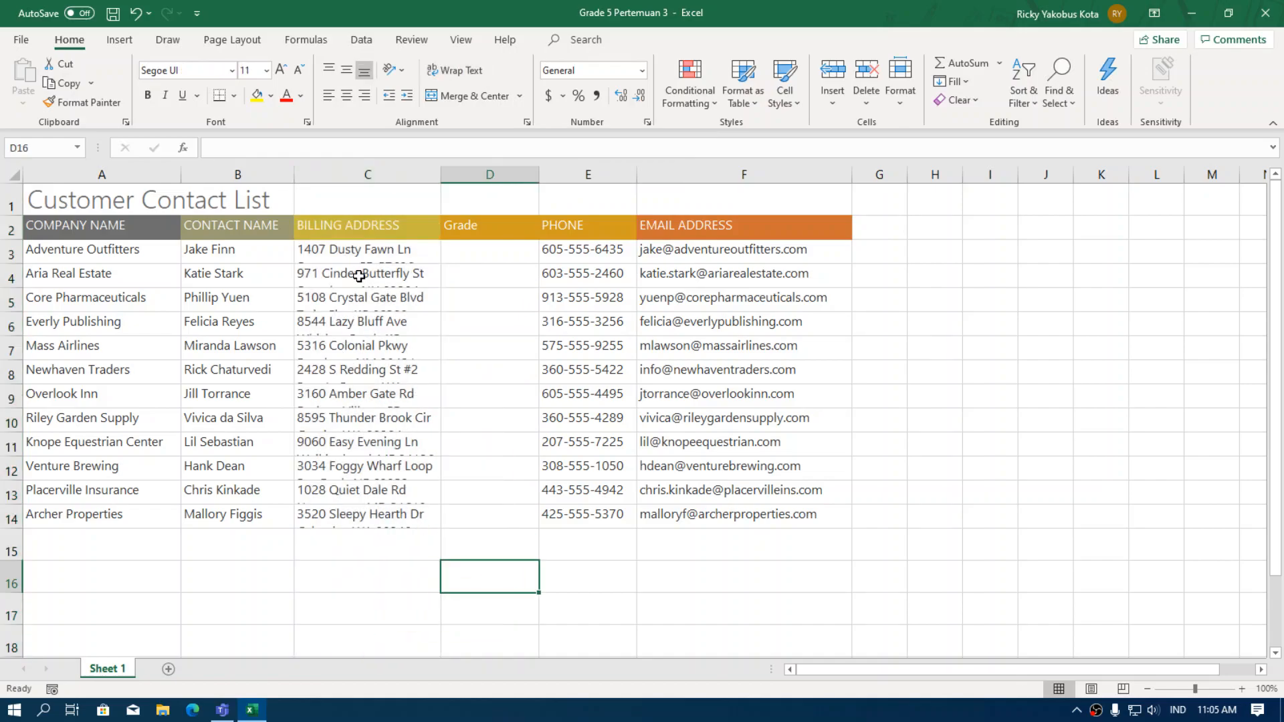
pyautogui.click(367, 256)
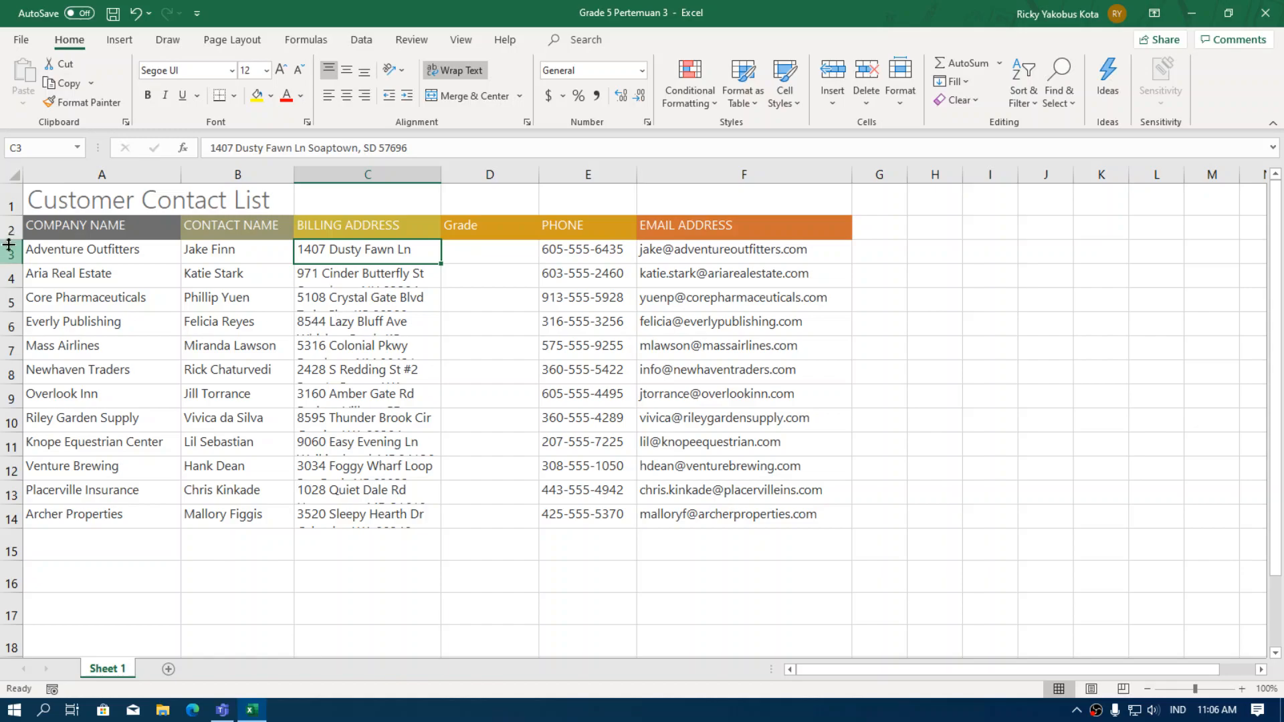
pyautogui.moveTo(2, 249); pyautogui.dragTo(3, 517)
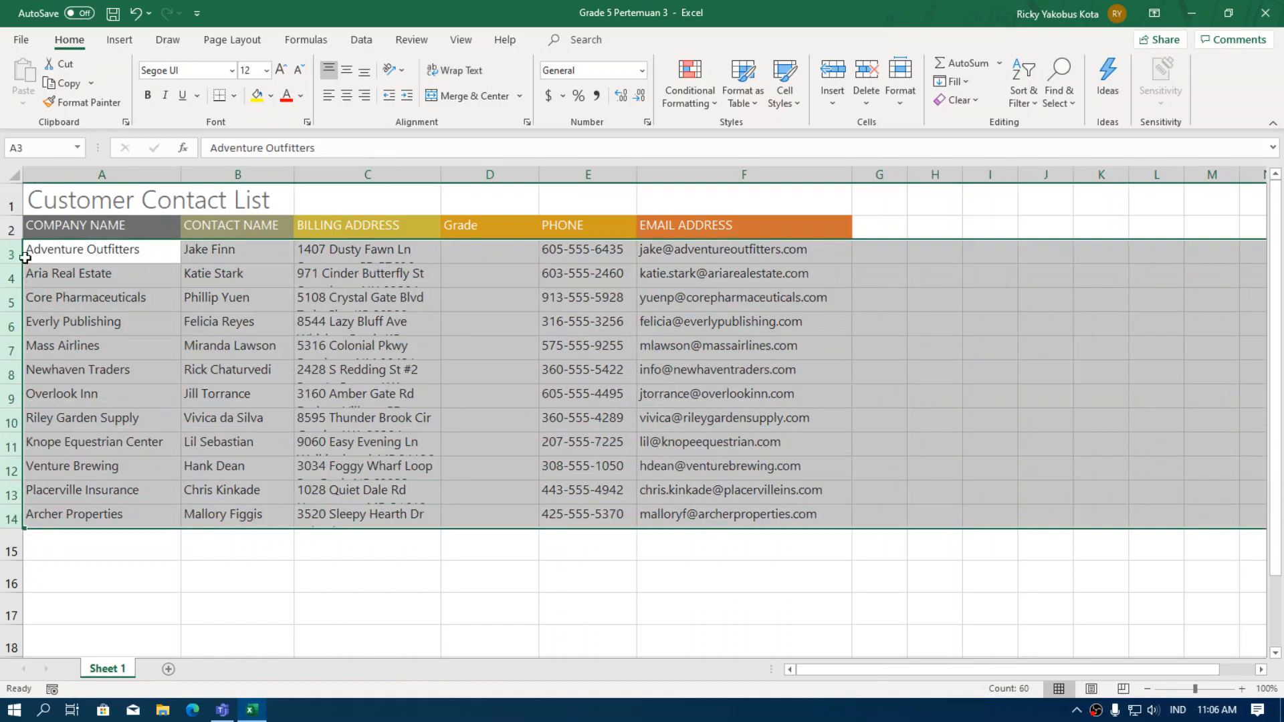
pyautogui.click(201, 596)
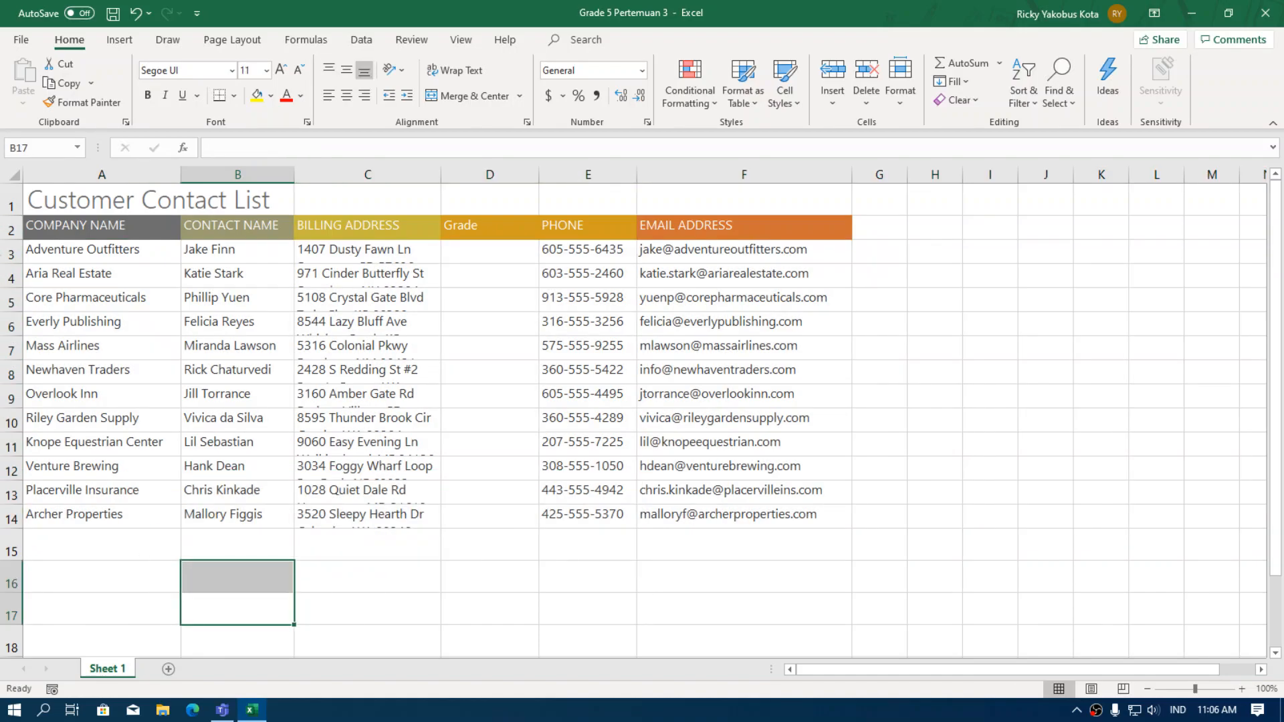
# Increase the height of rows 2 through 14 together until even the three-line billing addresses fit in their cells.
pyautogui.moveTo(10, 227); pyautogui.dragTo(12, 525)
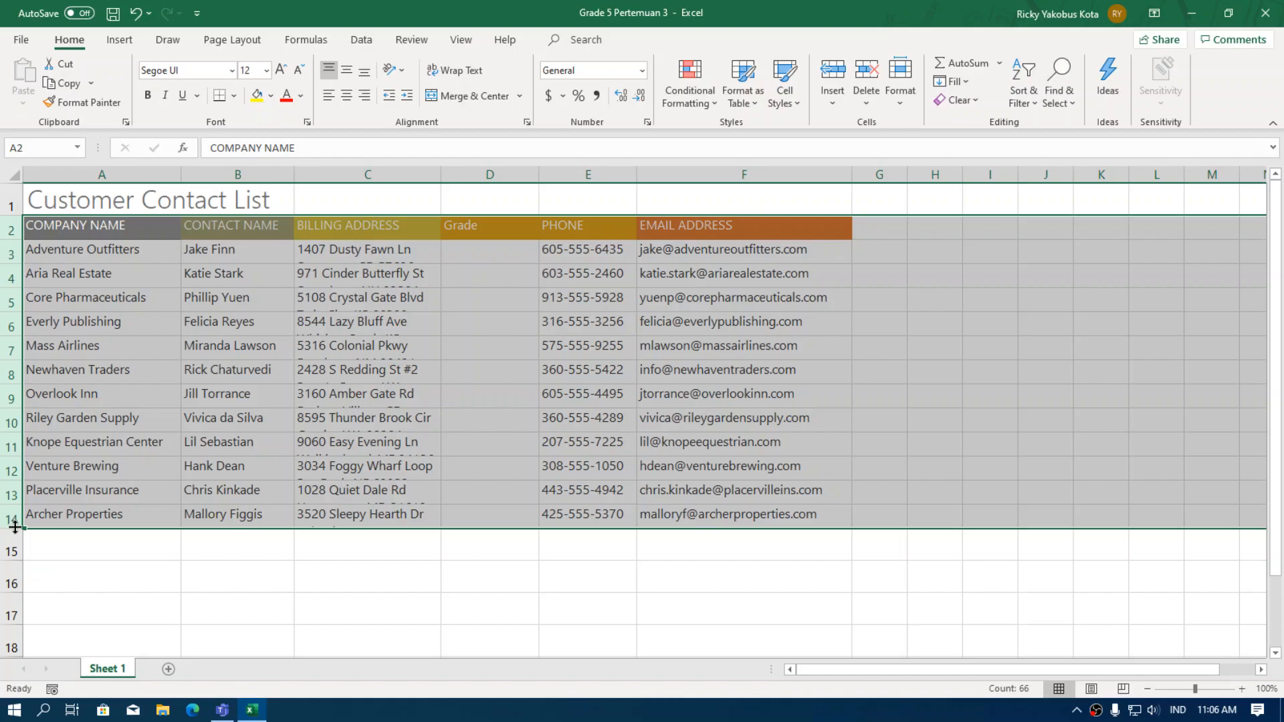
pyautogui.moveTo(14, 528); pyautogui.dragTo(14, 528)
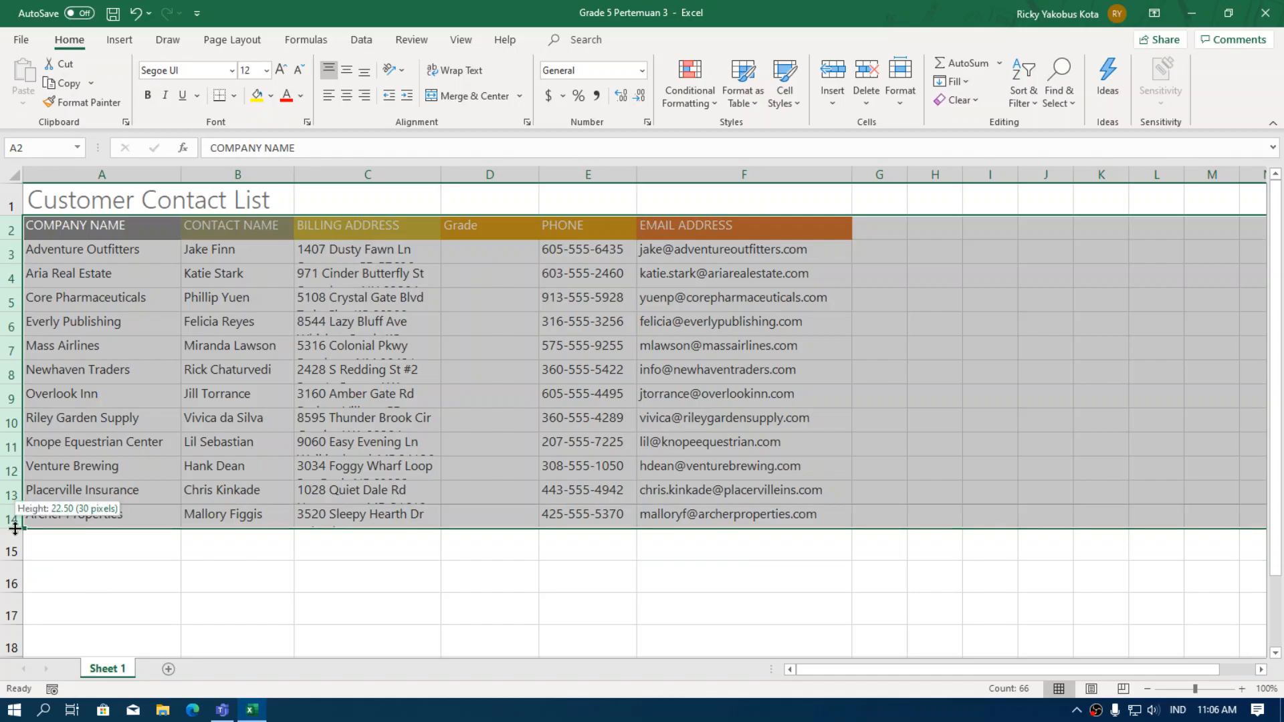
pyautogui.moveTo(15, 528); pyautogui.dragTo(11, 553)
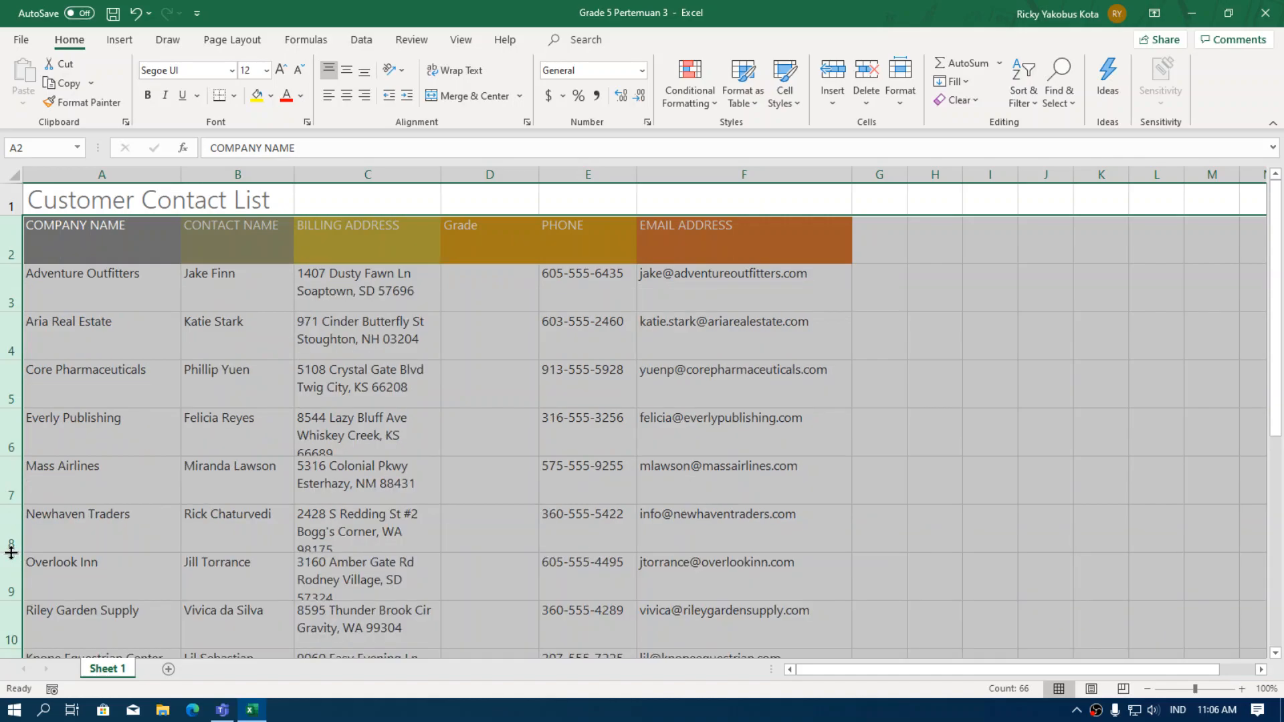
pyautogui.scroll(-2, 11, 552)
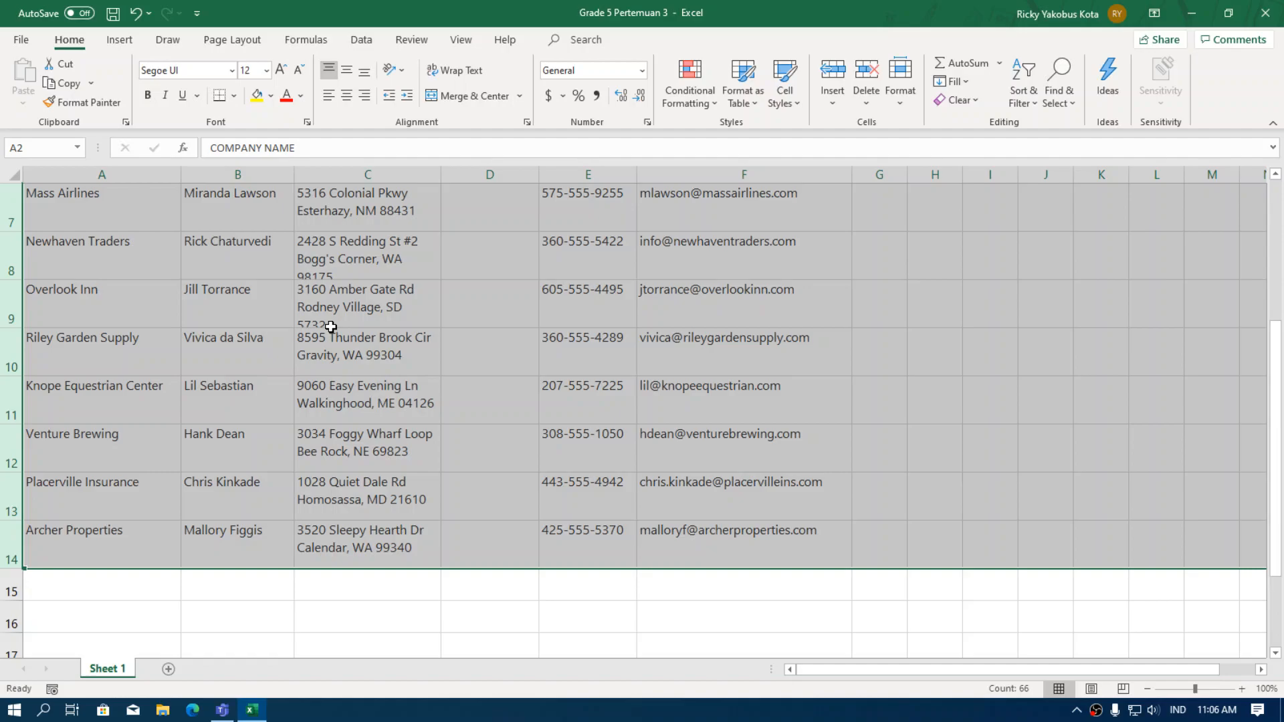
pyautogui.moveTo(11, 327); pyautogui.dragTo(3, 335)
pyautogui.scroll(2, 3, 334)
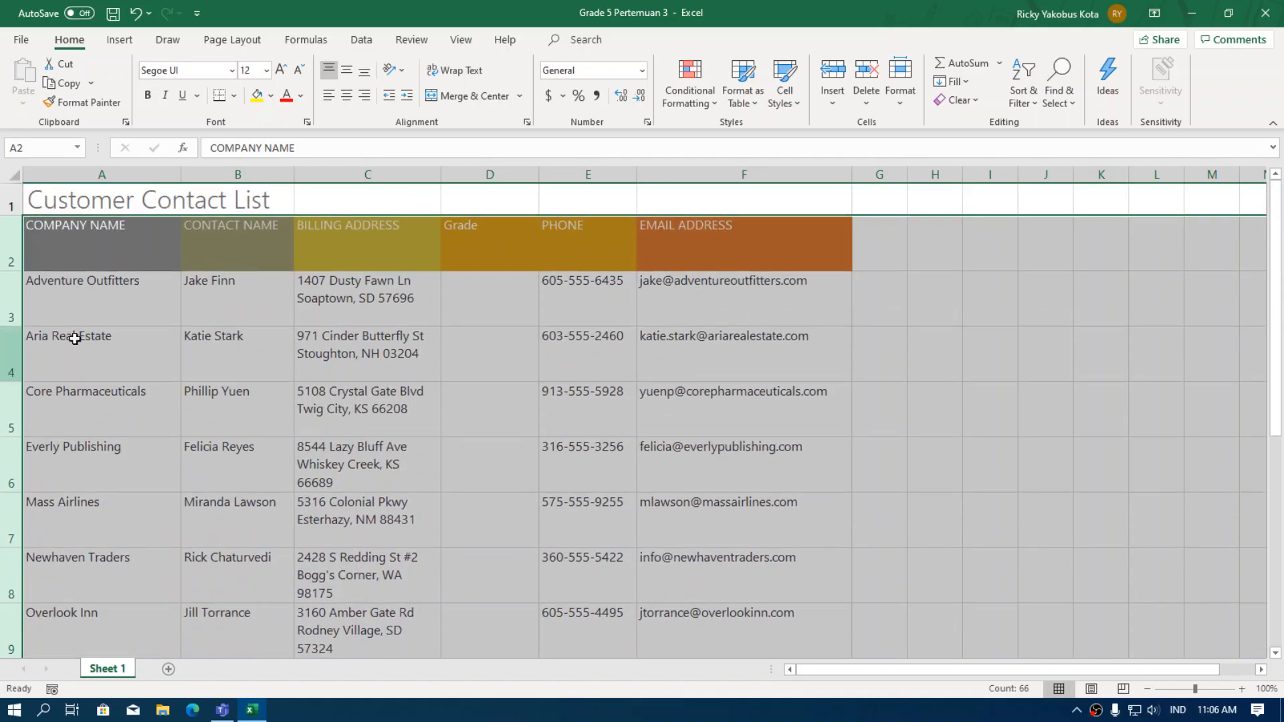
pyautogui.scroll(-4, 339, 355)
pyautogui.scroll(3, 343, 414)
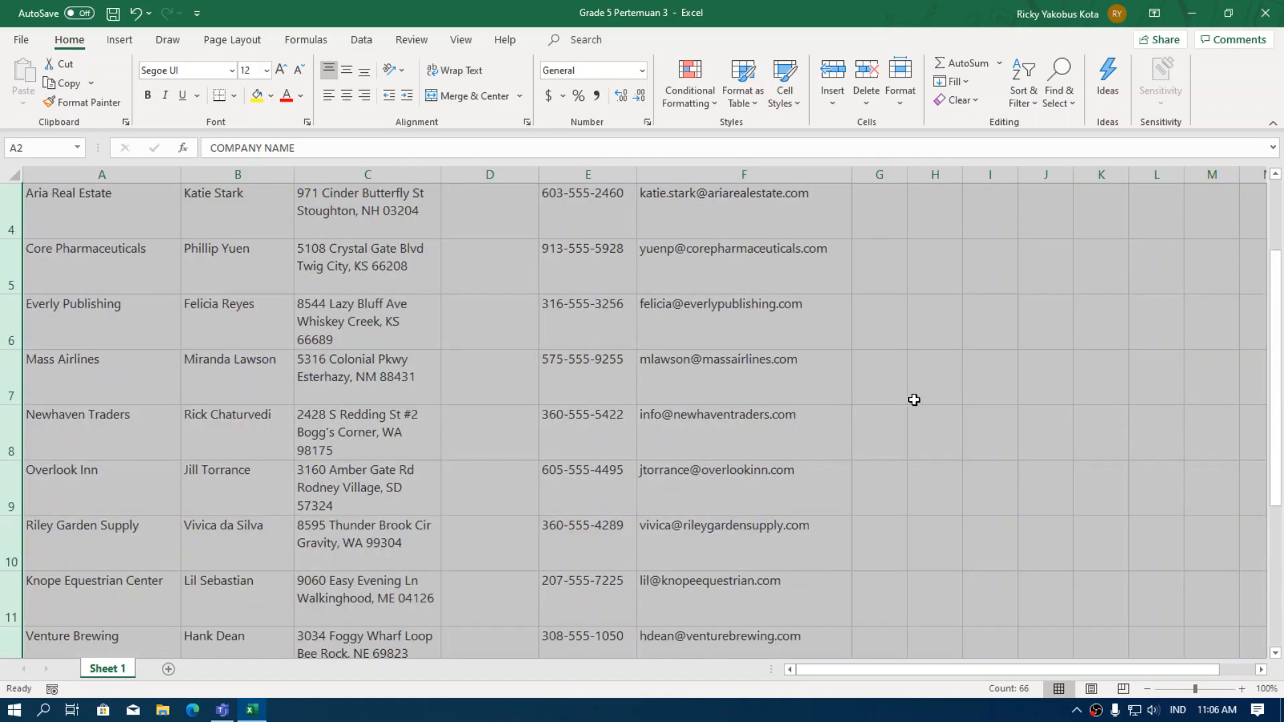
pyautogui.click(1029, 343)
pyautogui.scroll(1, 331, 357)
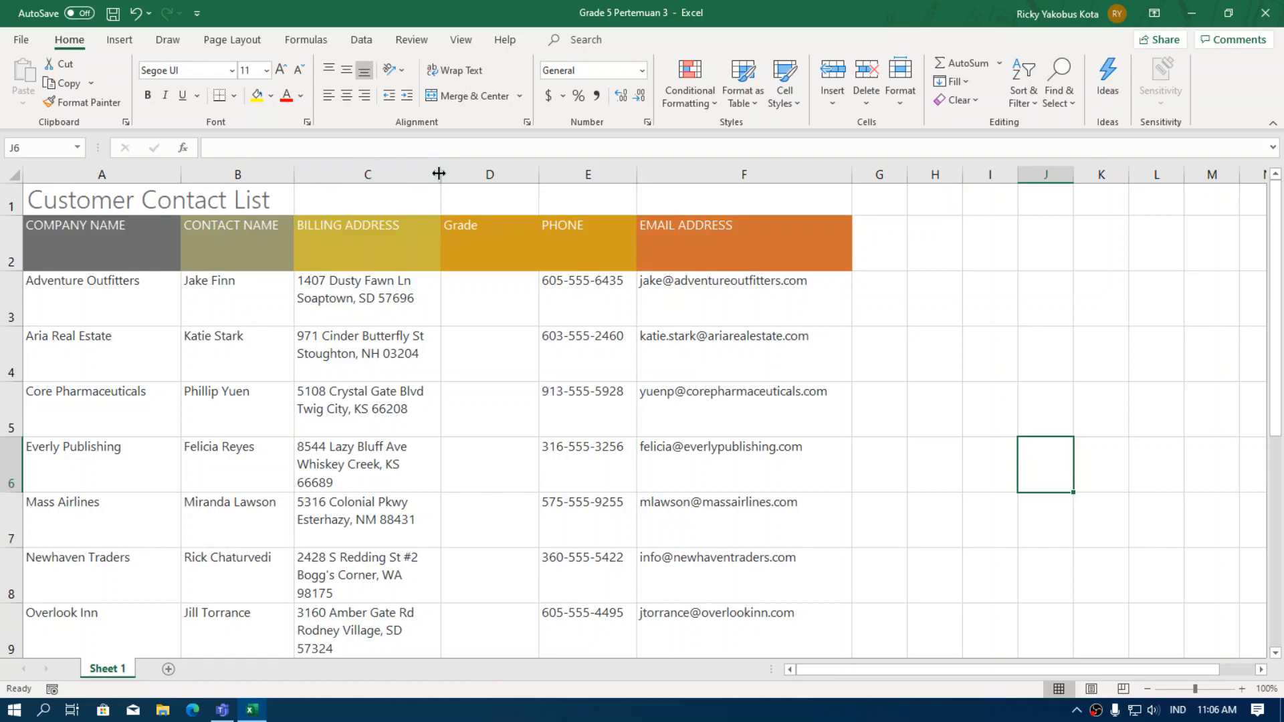
# AutoFit the Grade column D to its heading and widen it slightly.
pyautogui.doubleClick(538, 175)
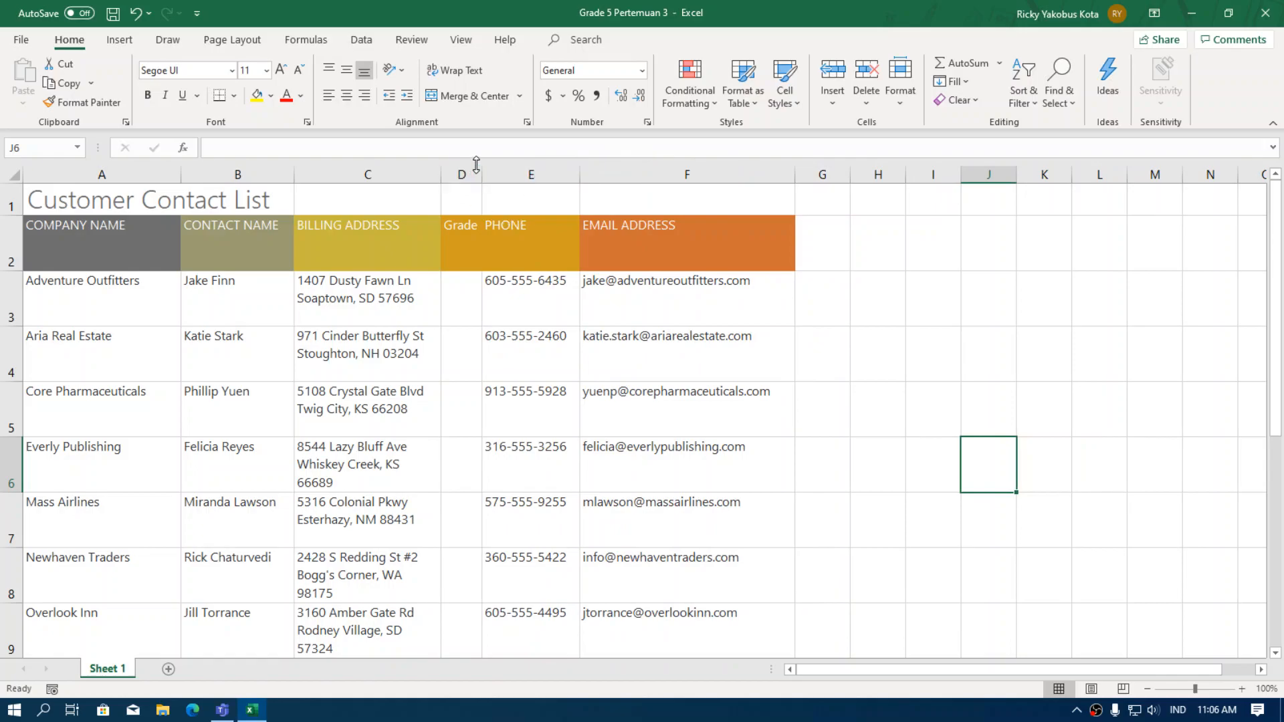
pyautogui.moveTo(483, 171); pyautogui.dragTo(488, 172)
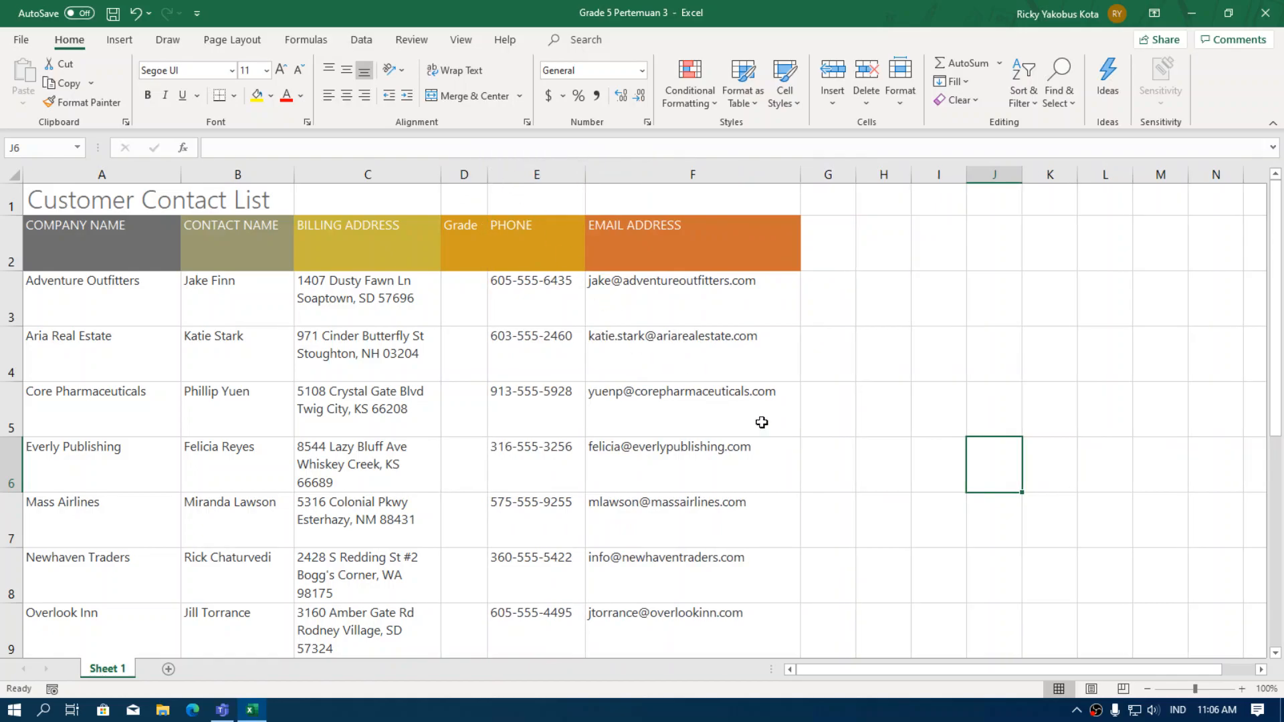
pyautogui.click(977, 387)
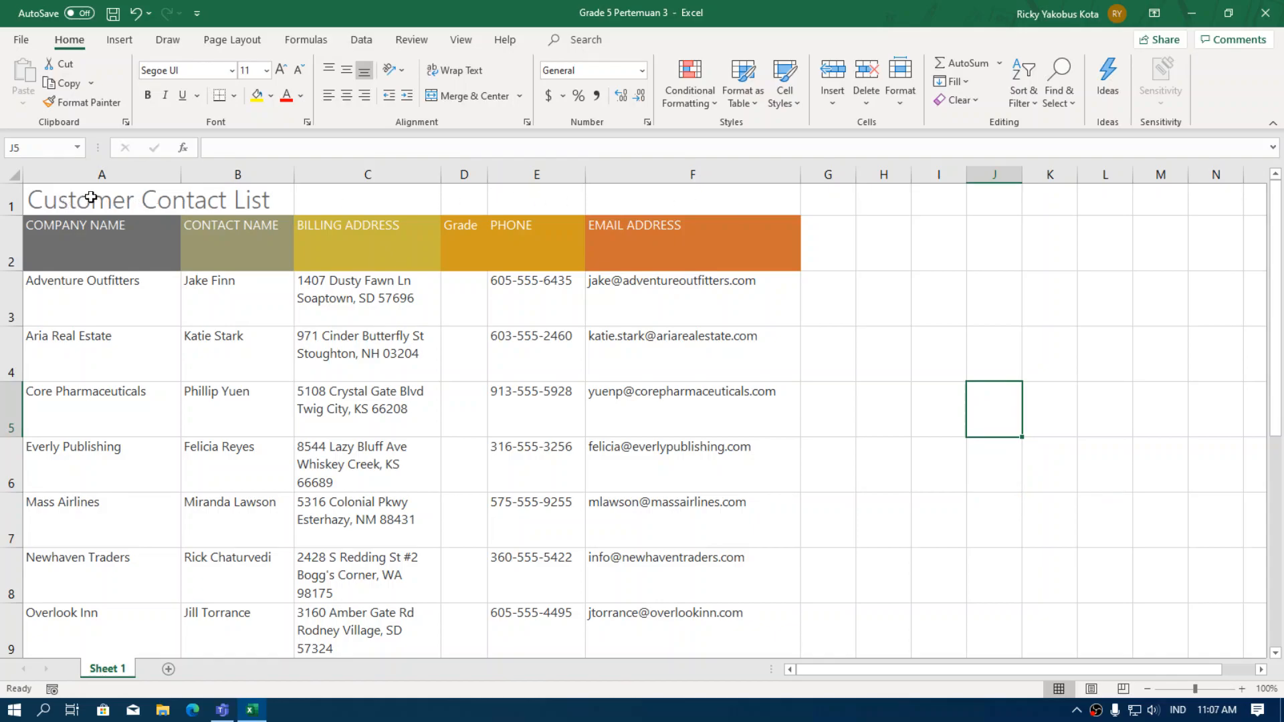
# Examine cells A1 through F1 one by one to see which cell holds the Customer Contact List title.
pyautogui.click(91, 198)
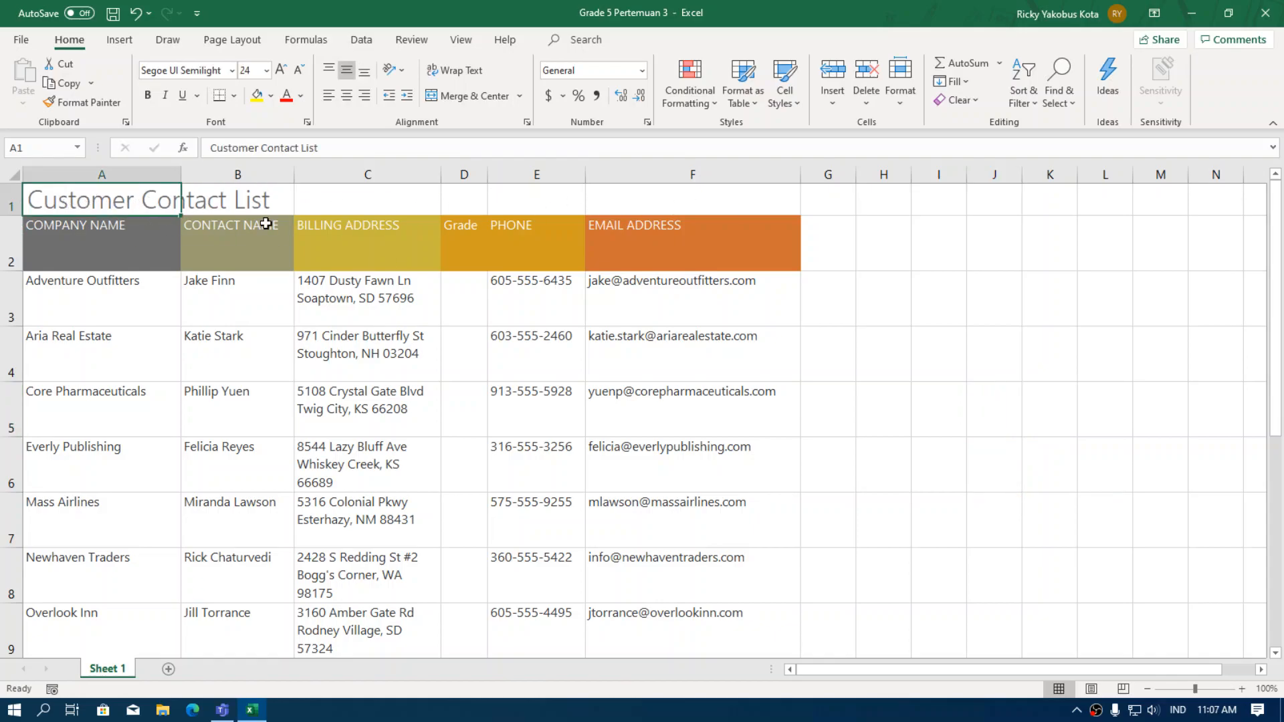
pyautogui.click(883, 368)
pyautogui.click(108, 198)
pyautogui.click(223, 198)
pyautogui.click(378, 198)
pyautogui.click(484, 198)
pyautogui.click(535, 198)
pyautogui.click(669, 197)
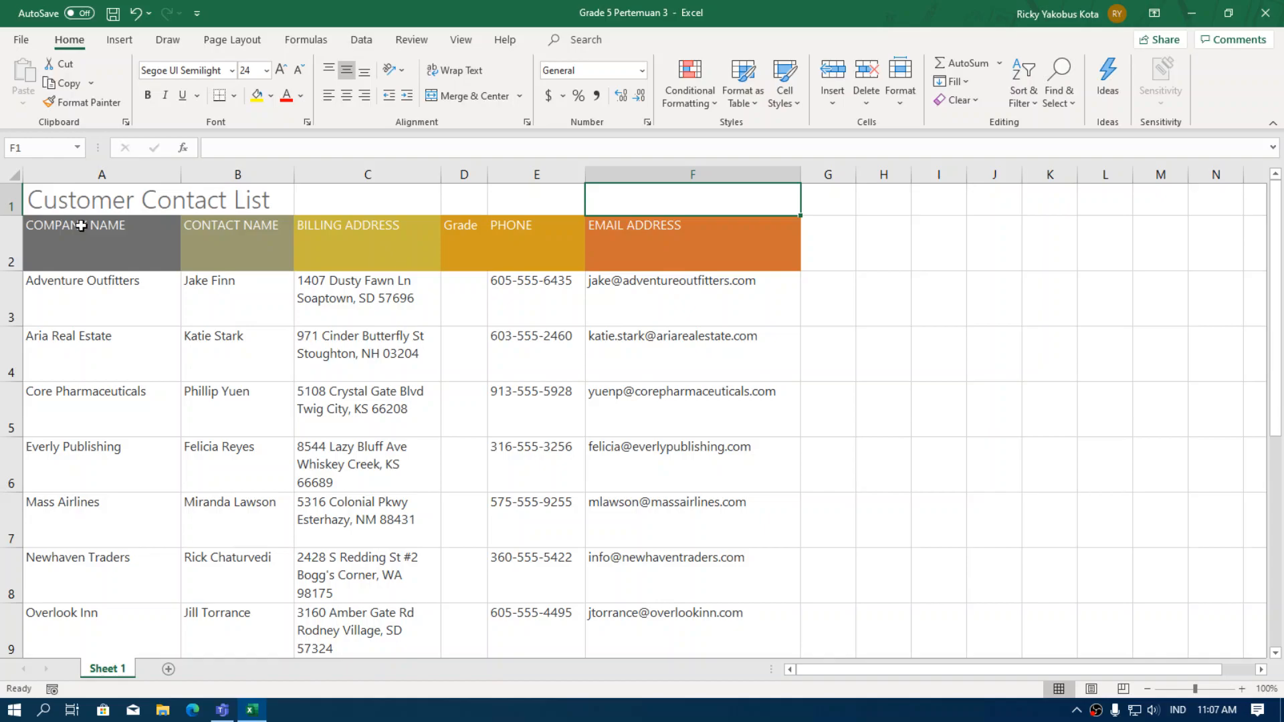
# Merge and center the Customer Contact List title across cells A1 to F1.
pyautogui.click(53, 201)
pyautogui.moveTo(133, 201); pyautogui.dragTo(643, 201)
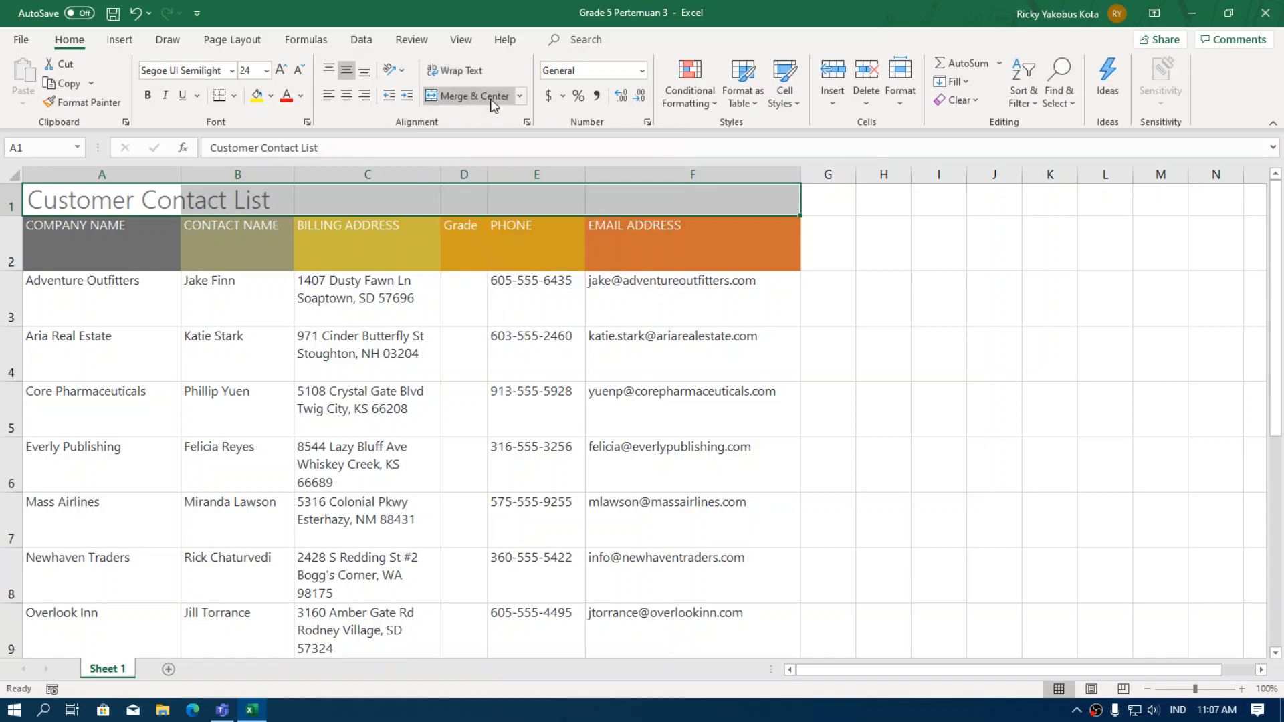
pyautogui.click(460, 95)
pyautogui.click(873, 294)
pyautogui.click(533, 202)
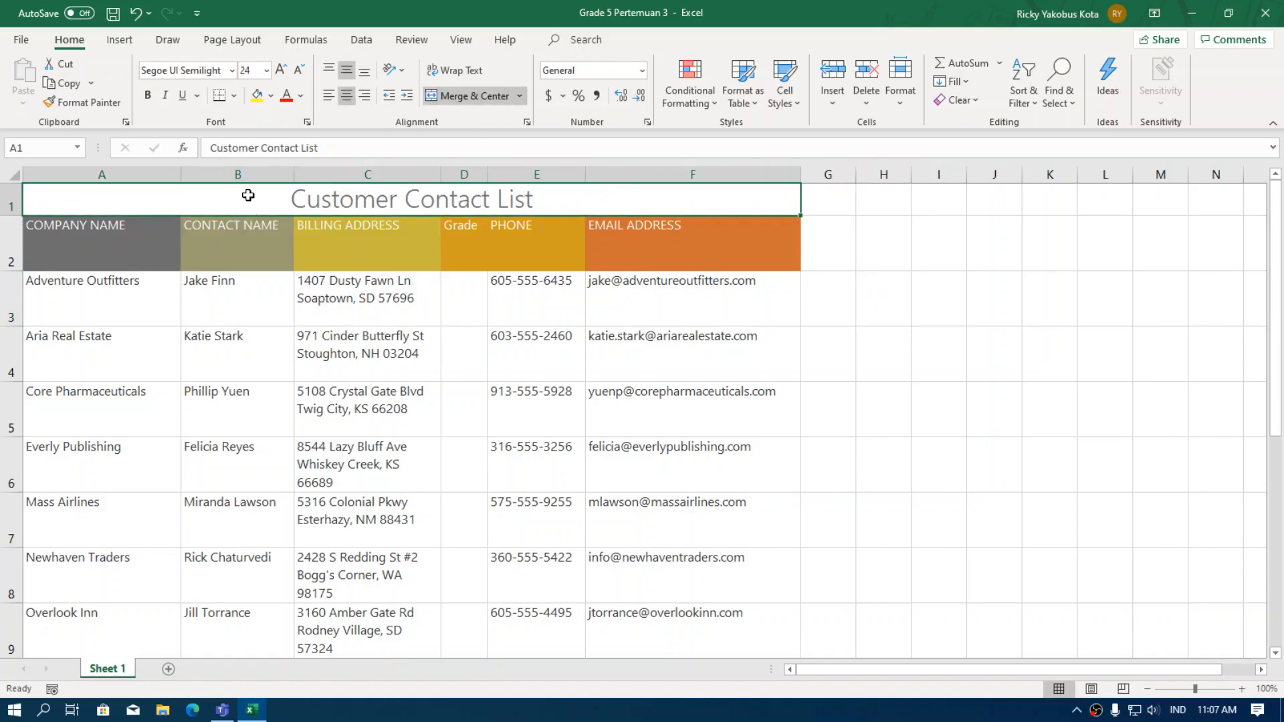
# Compare the separate heading cells A2 through F2 with the merged title cell in row 1.
pyautogui.click(123, 251)
pyautogui.click(267, 244)
pyautogui.click(367, 248)
pyautogui.click(462, 242)
pyautogui.click(554, 244)
pyautogui.click(632, 244)
pyautogui.click(88, 237)
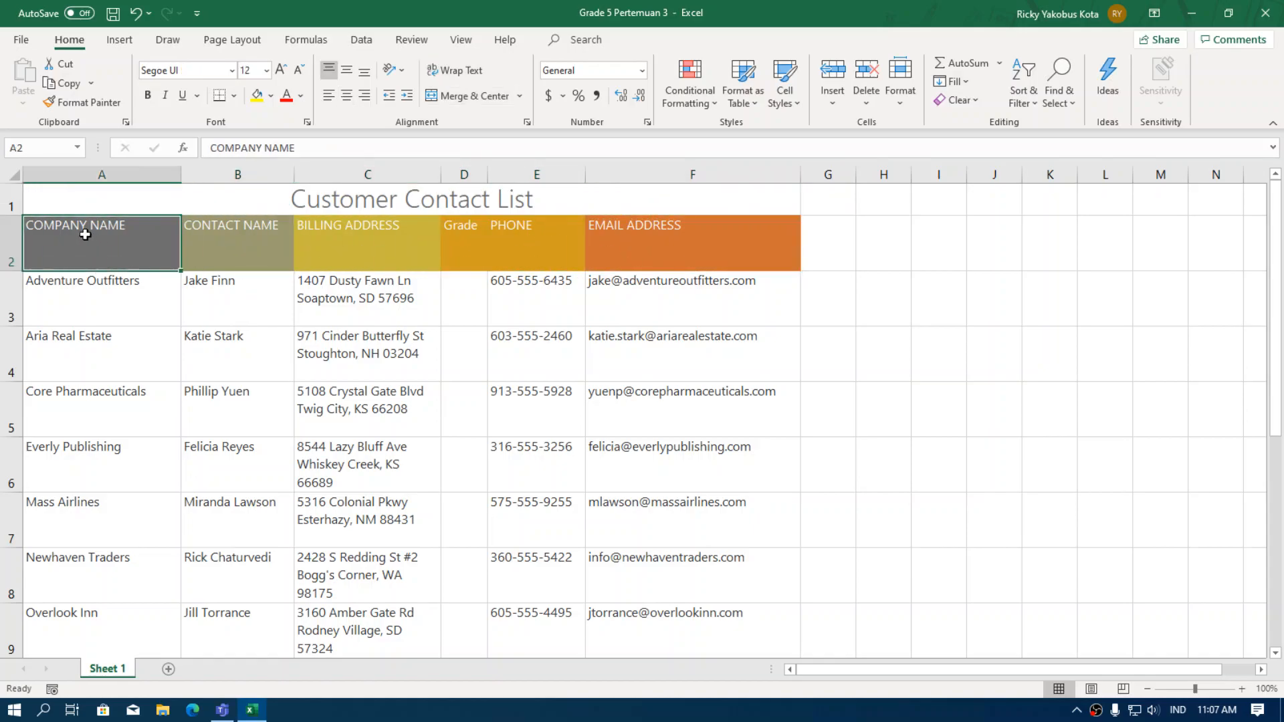
pyautogui.click(41, 196)
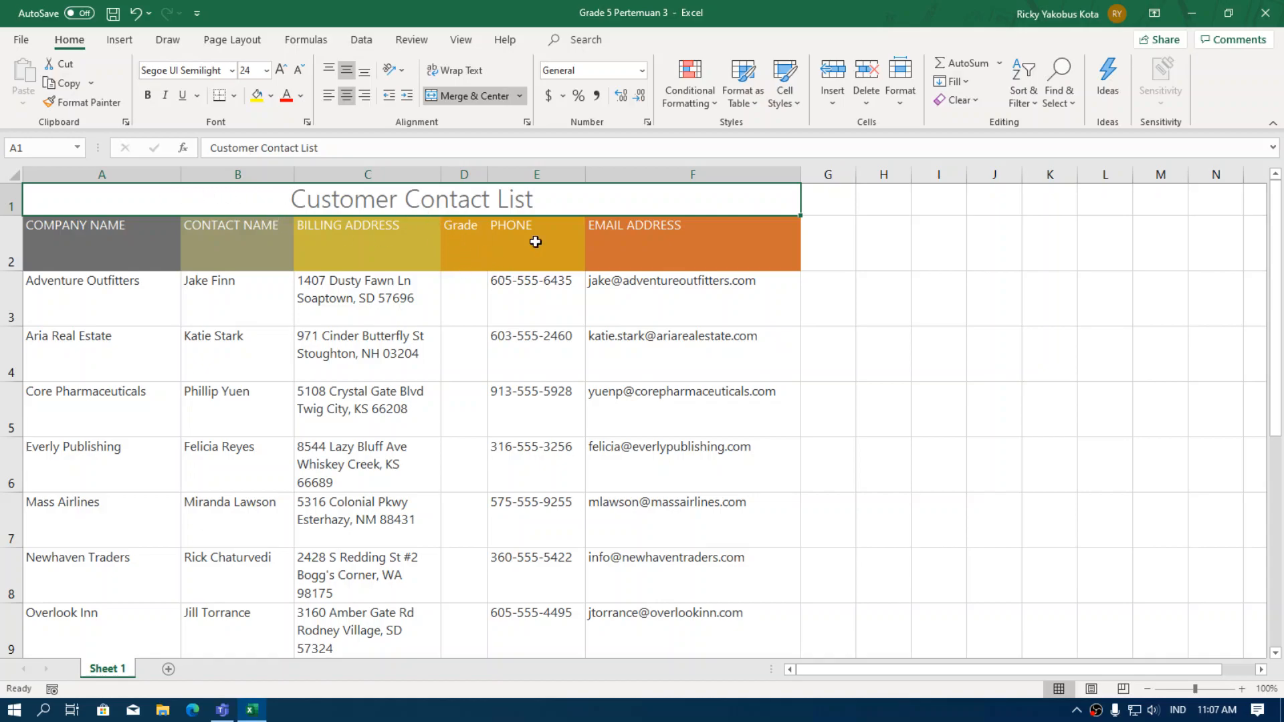
pyautogui.click(839, 247)
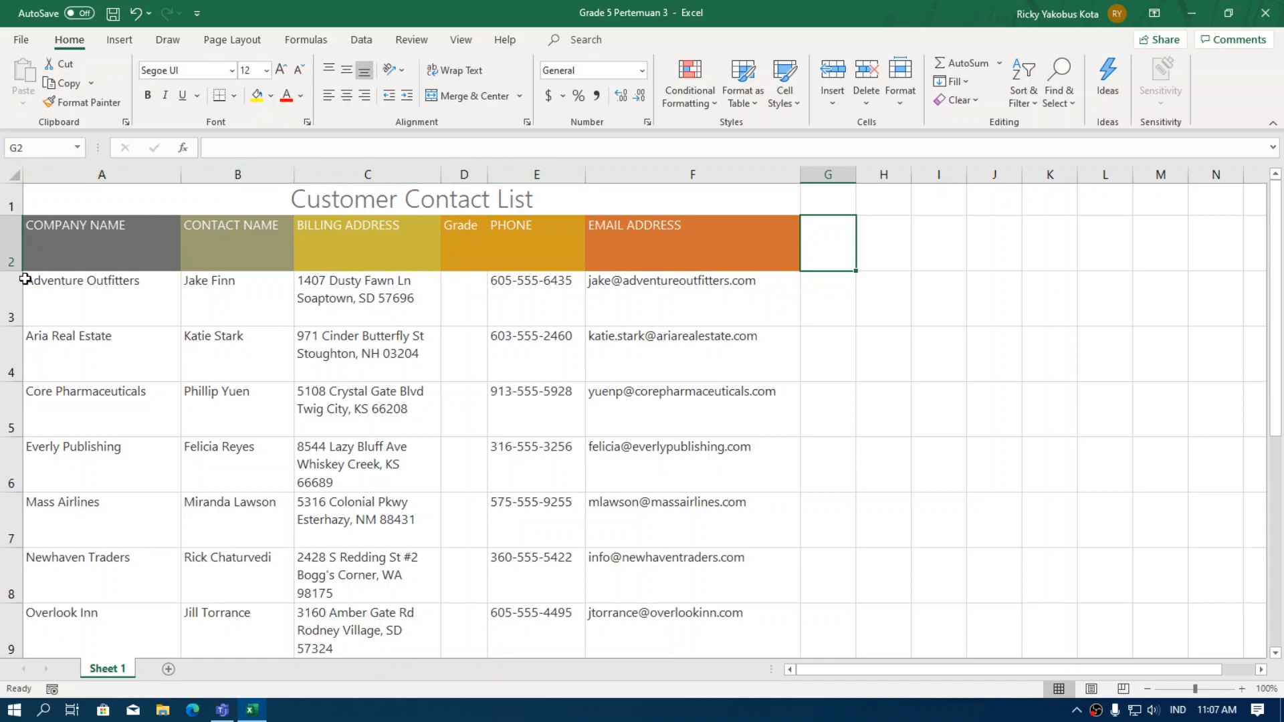
pyautogui.click(4, 306)
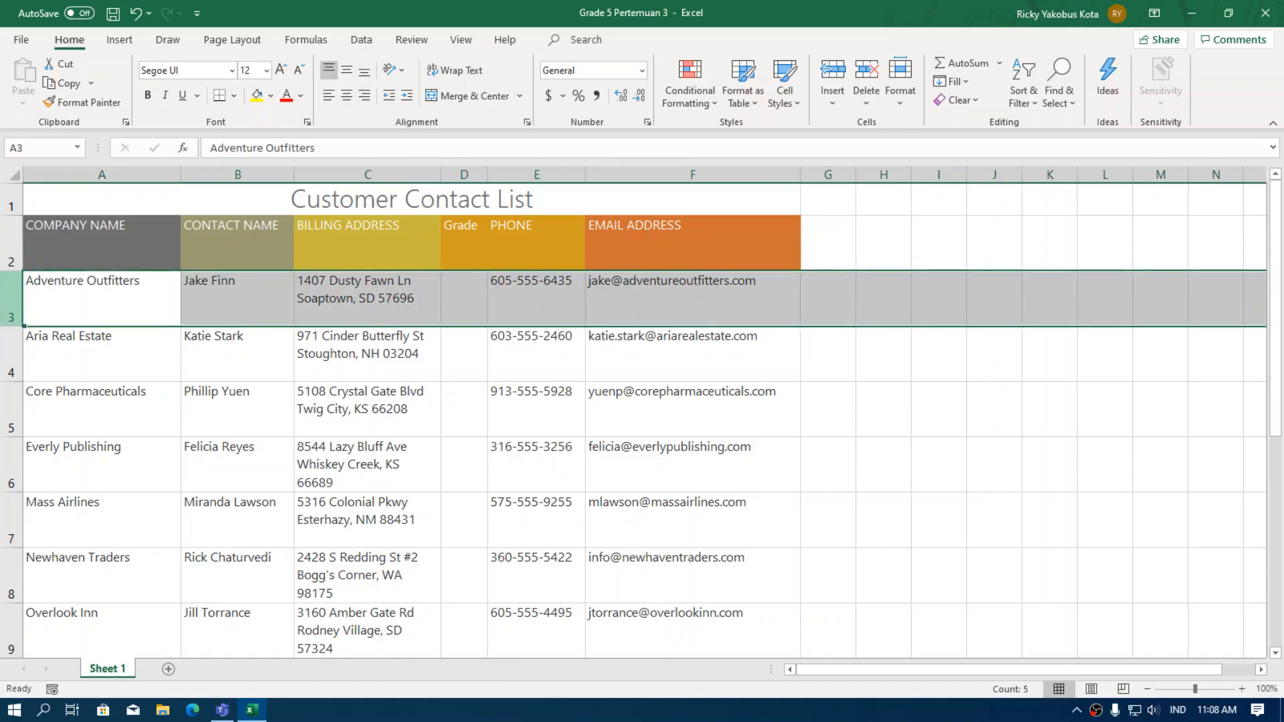
pyautogui.rightClick(2, 312)
pyautogui.press('Escape')
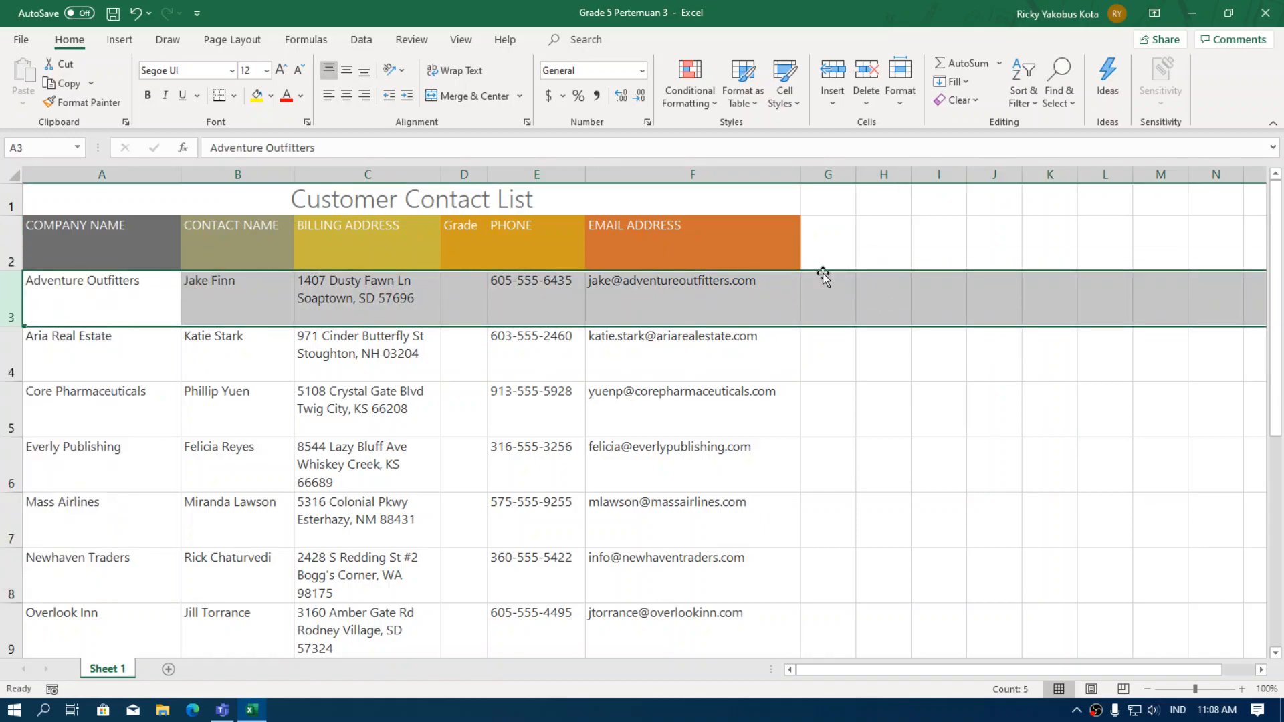
pyautogui.click(652, 170)
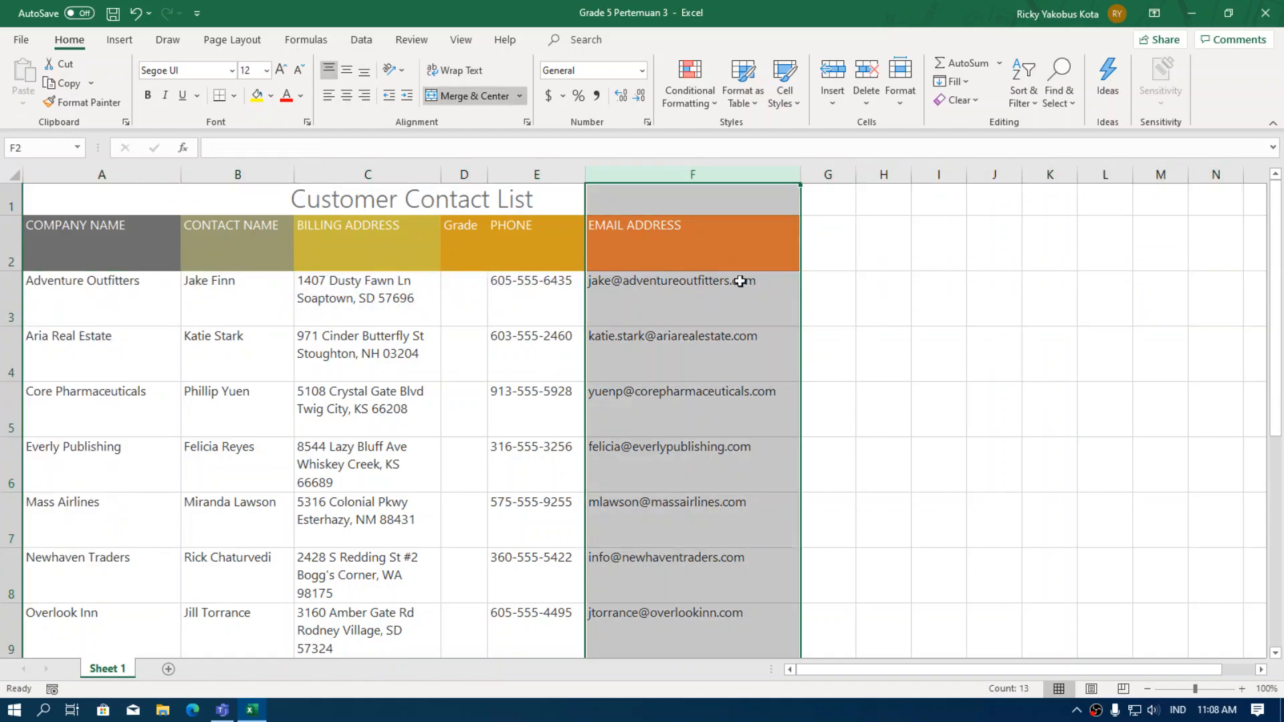
pyautogui.click(923, 399)
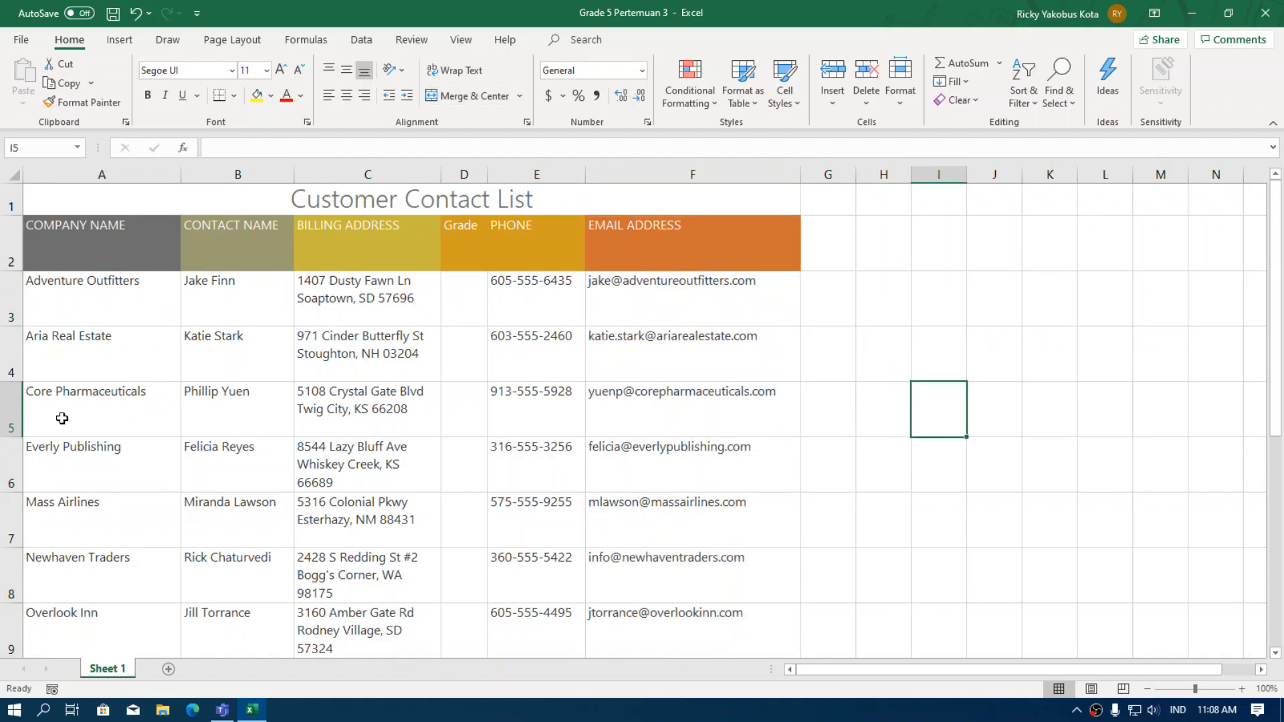
pyautogui.rightClick(9, 412)
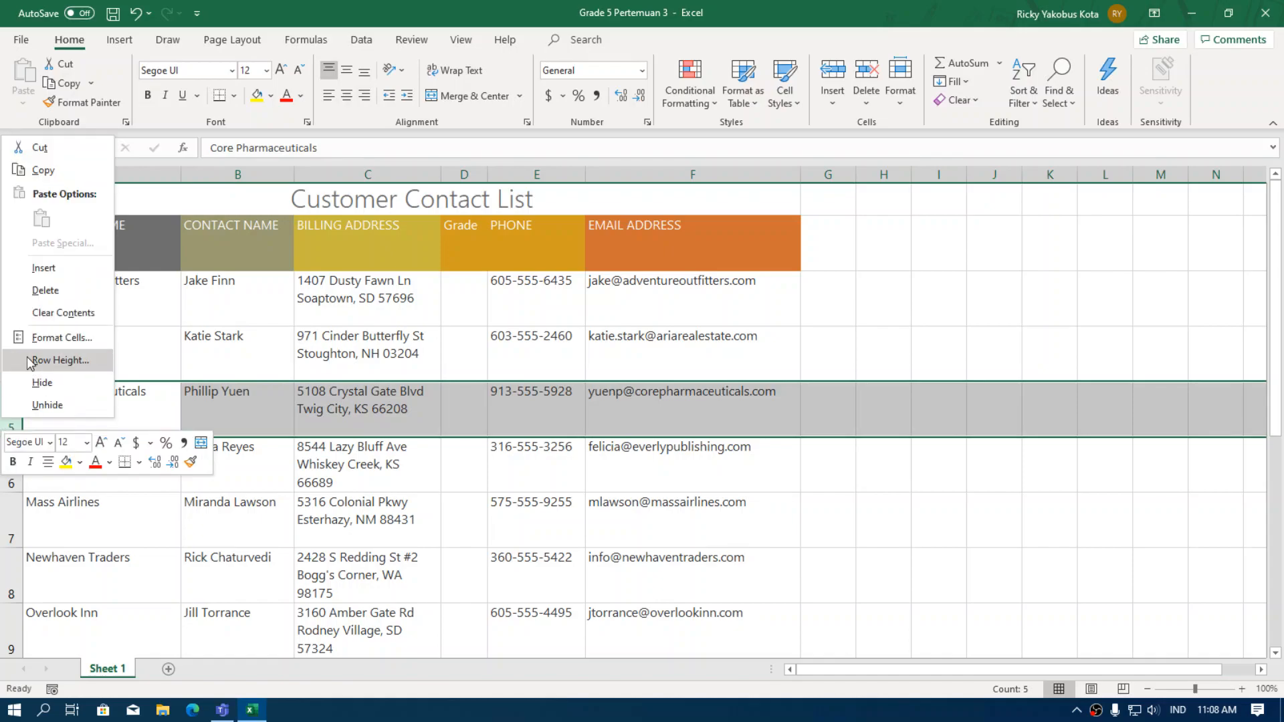
pyautogui.press('Escape')
pyautogui.moveTo(95, 416); pyautogui.dragTo(793, 415)
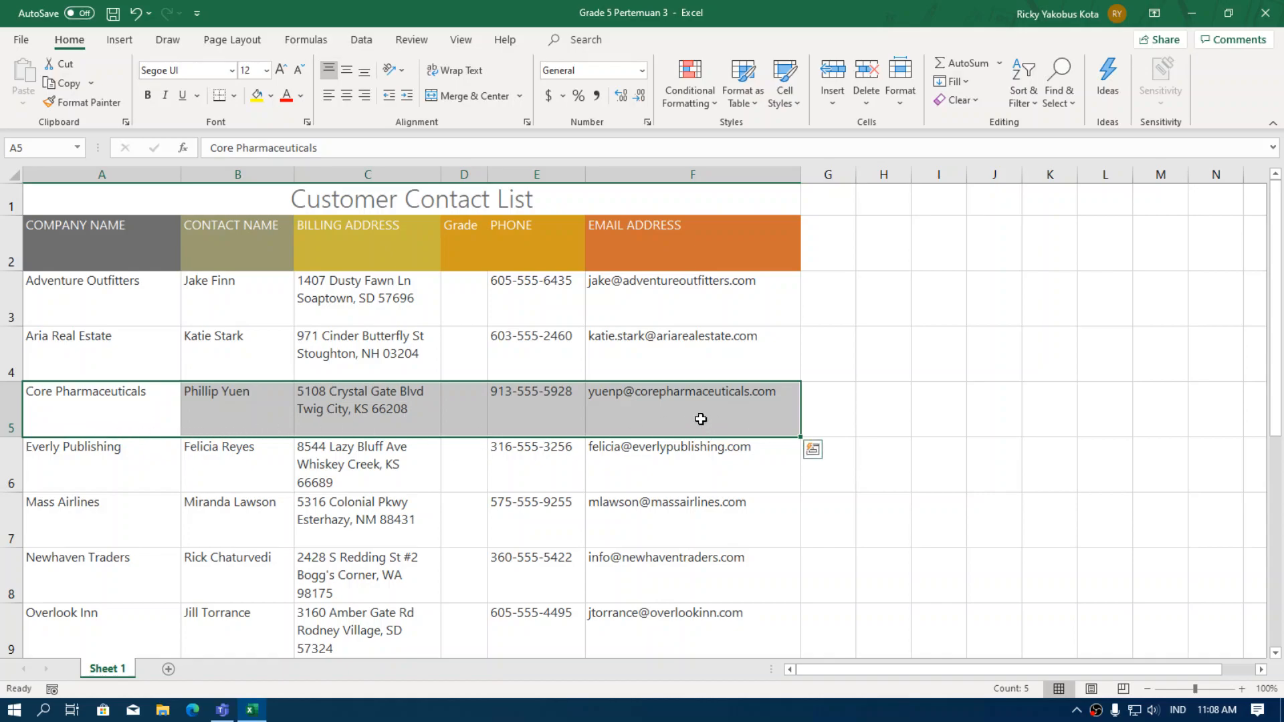
pyautogui.scroll(-1, 588, 411)
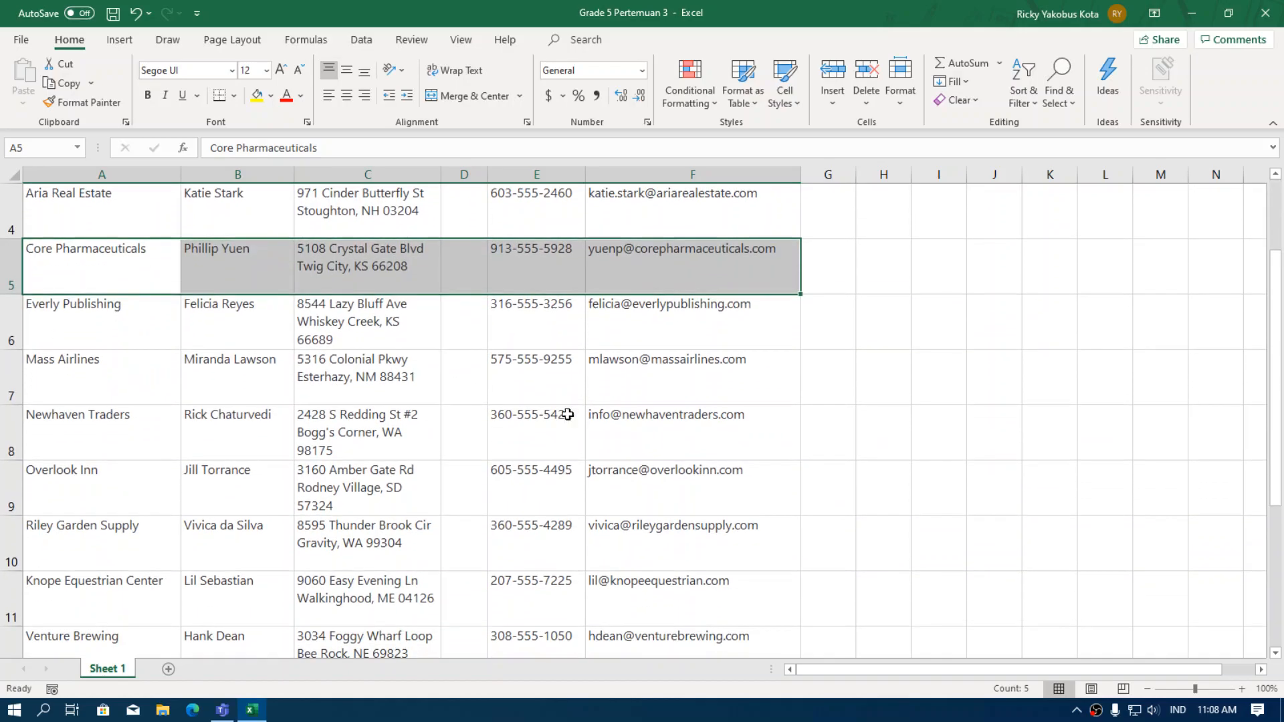
pyautogui.scroll(1, 424, 402)
pyautogui.moveTo(401, 174); pyautogui.dragTo(537, 171)
pyautogui.moveTo(11, 348); pyautogui.dragTo(4, 479)
pyautogui.moveTo(359, 173); pyautogui.dragTo(545, 172)
pyautogui.moveTo(861, 376); pyautogui.dragTo(830, 364)
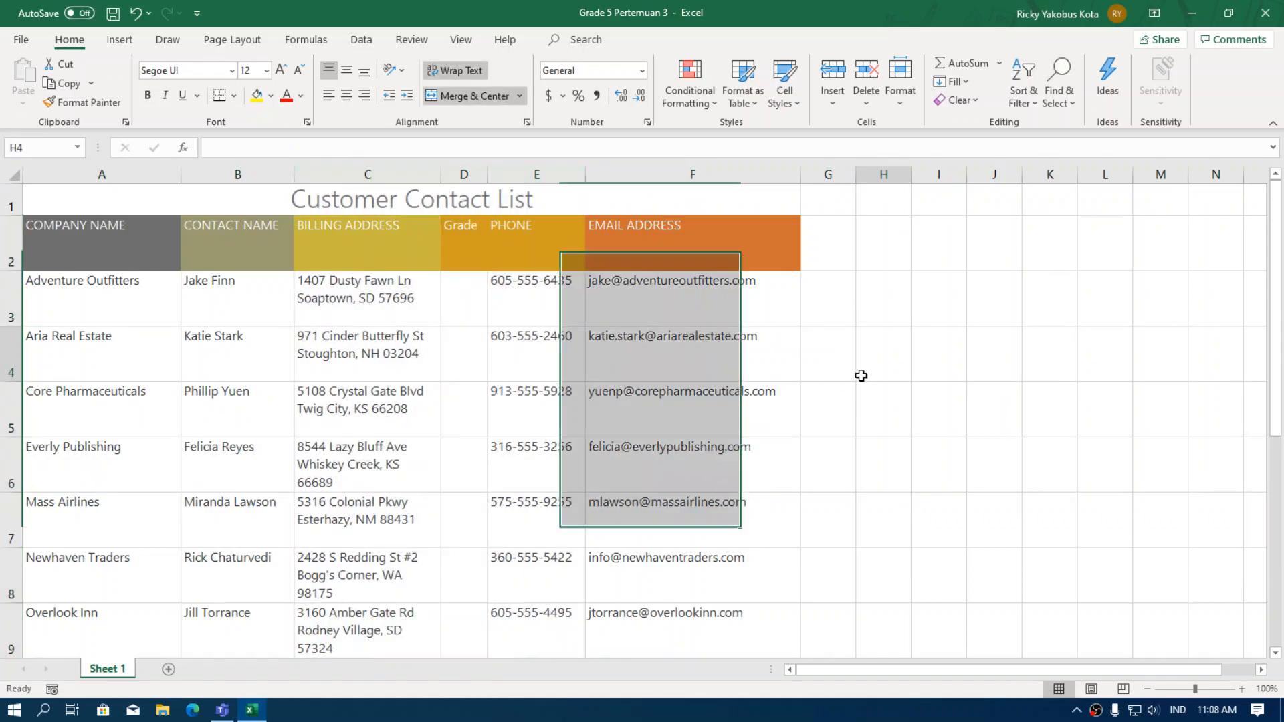
pyautogui.click(854, 441)
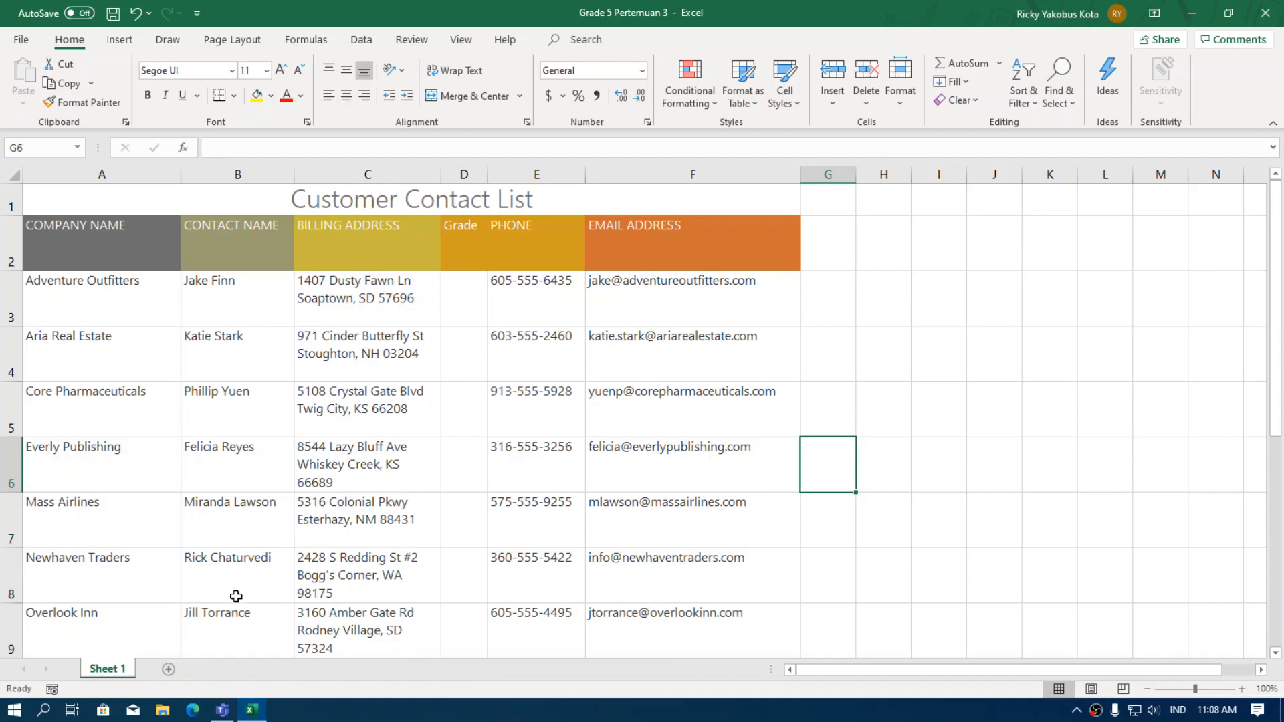
# Add a new worksheet to the workbook and rename it Latihan.
pyautogui.click(168, 669)
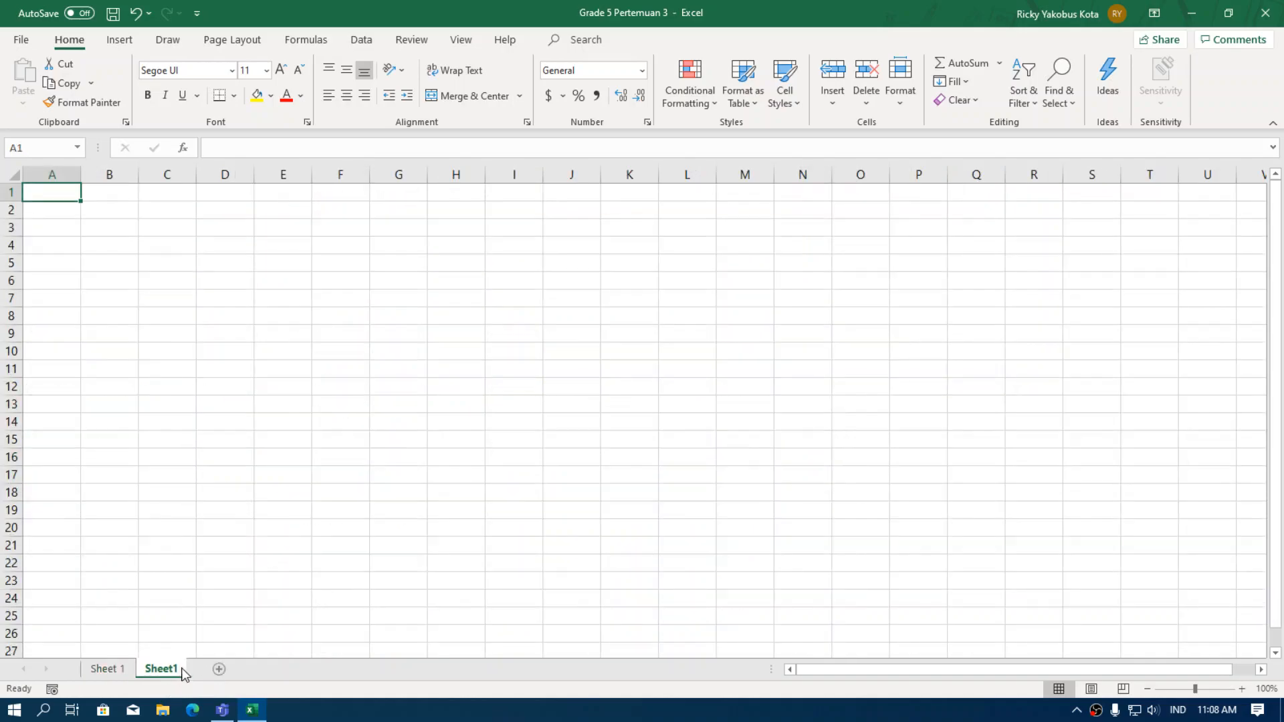
pyautogui.rightClick(170, 674)
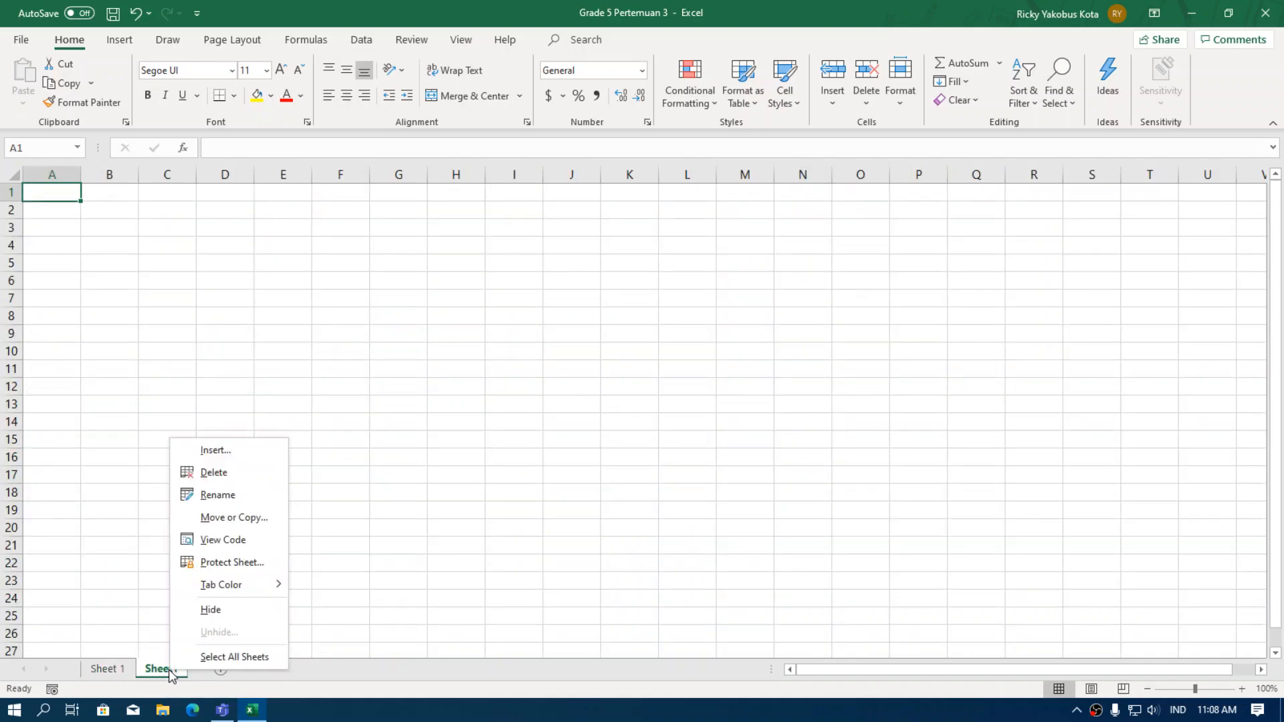
pyautogui.click(211, 494)
pyautogui.write('Latihan')
pyautogui.press('Return')
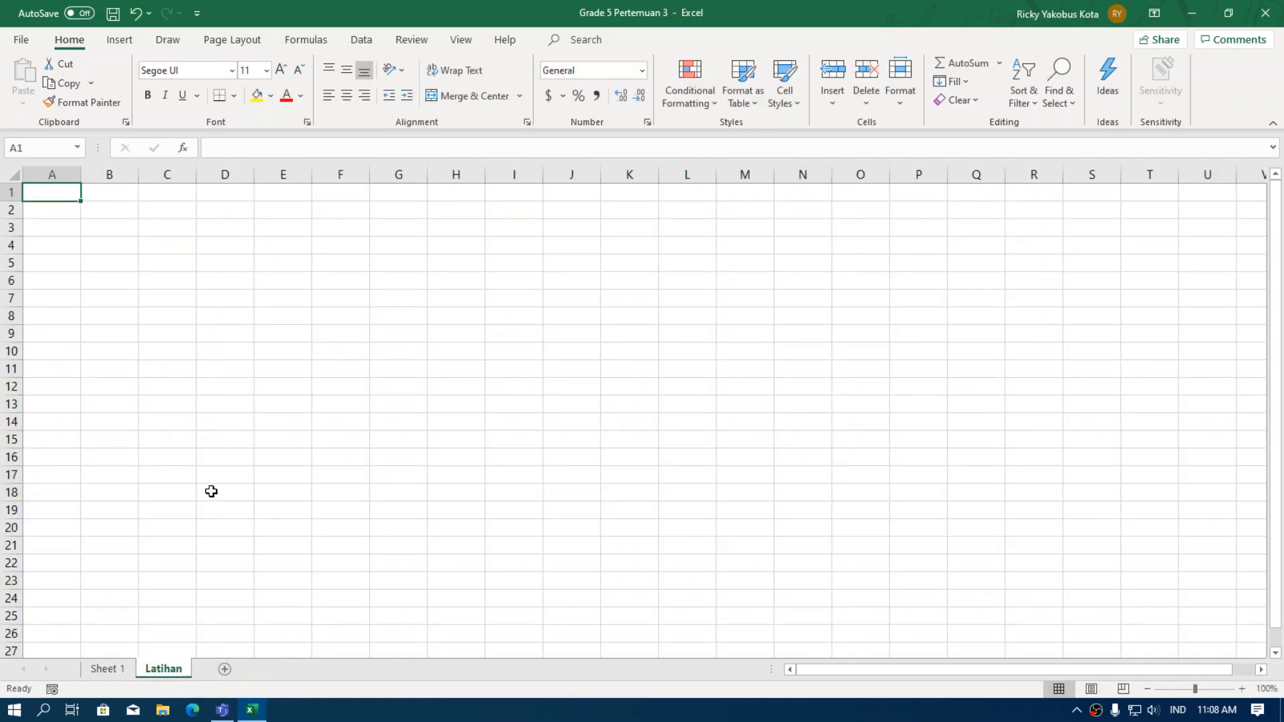
pyautogui.click(283, 263)
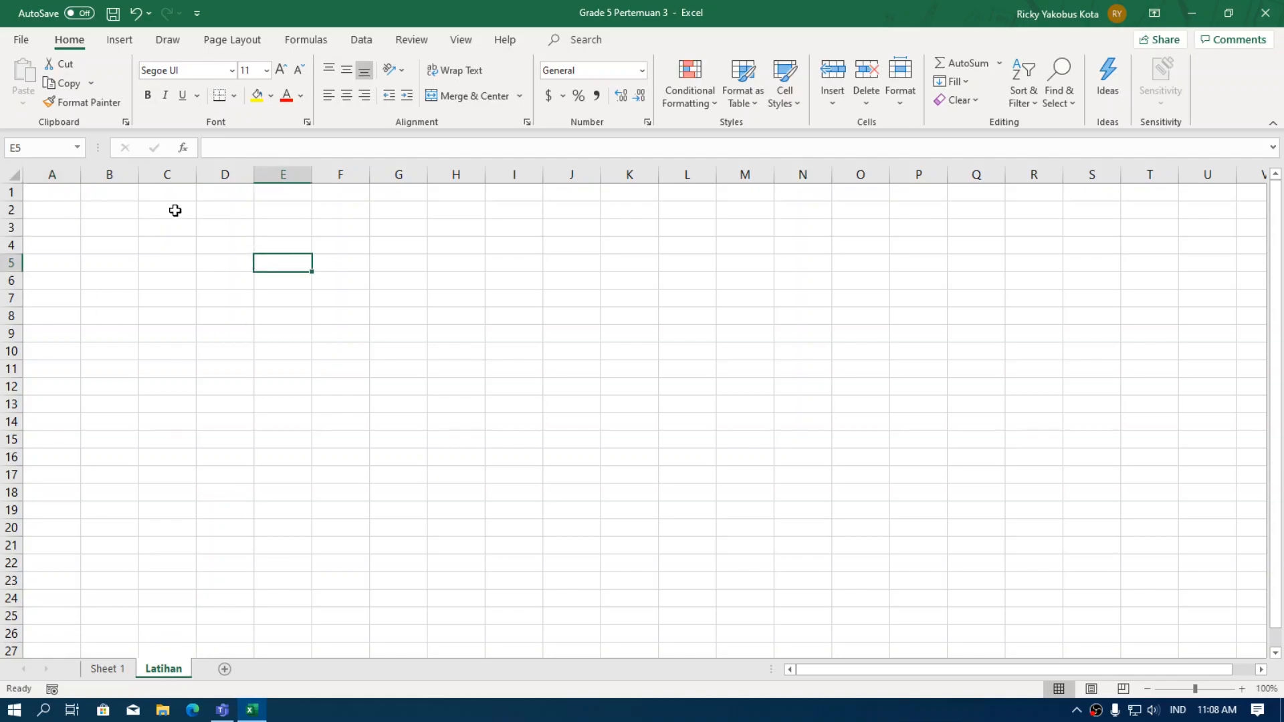